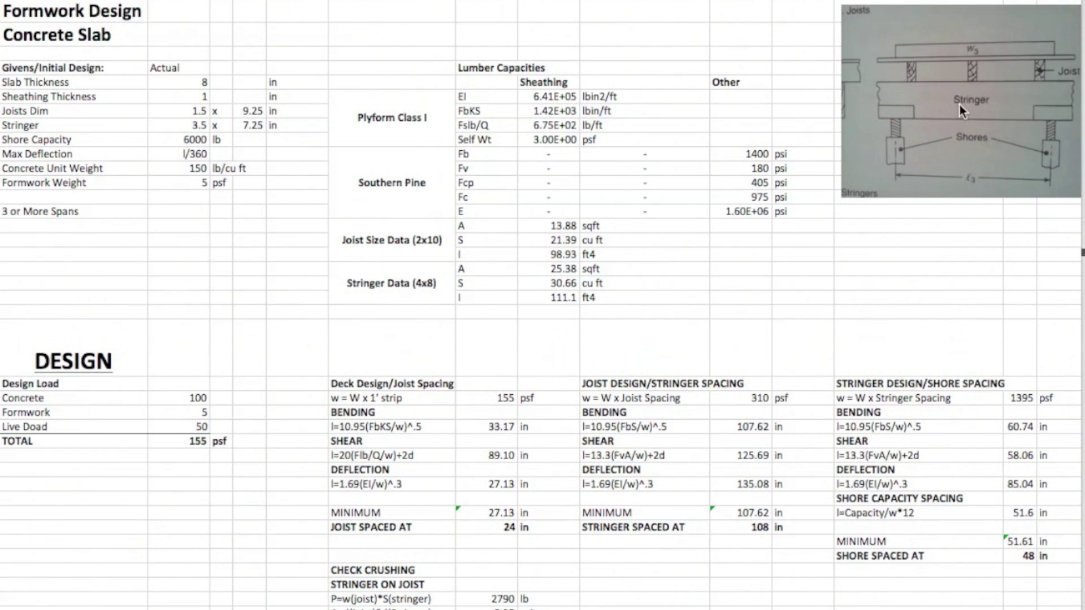
# Step: Review the formwork diagram and the Givens/Initial Design values, including the slab and sheathing thickness
pyautogui.click(961, 101)
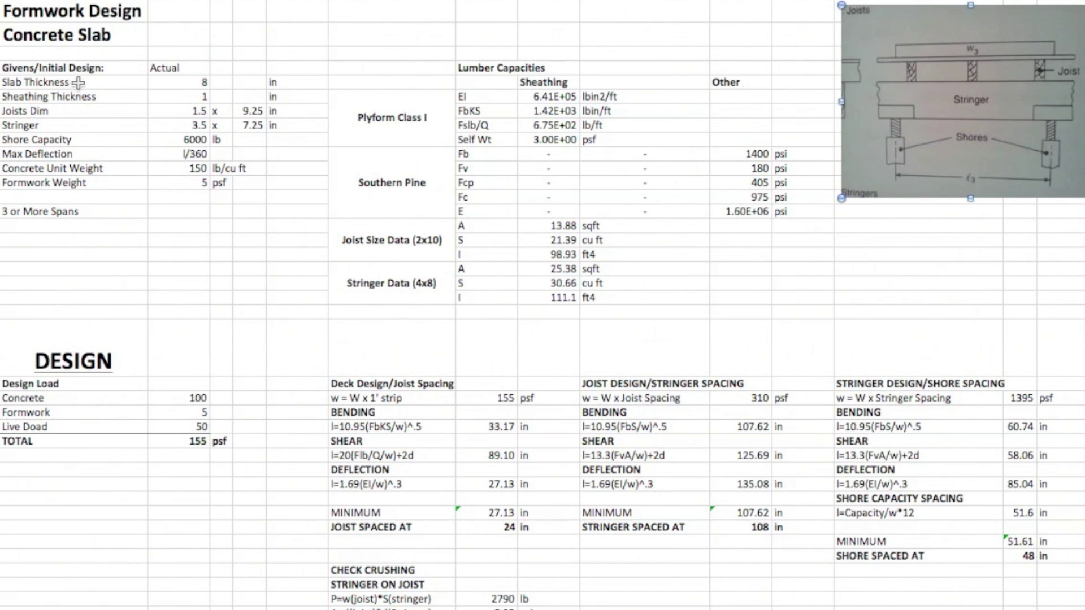
pyautogui.moveTo(113, 66); pyautogui.dragTo(272, 212)
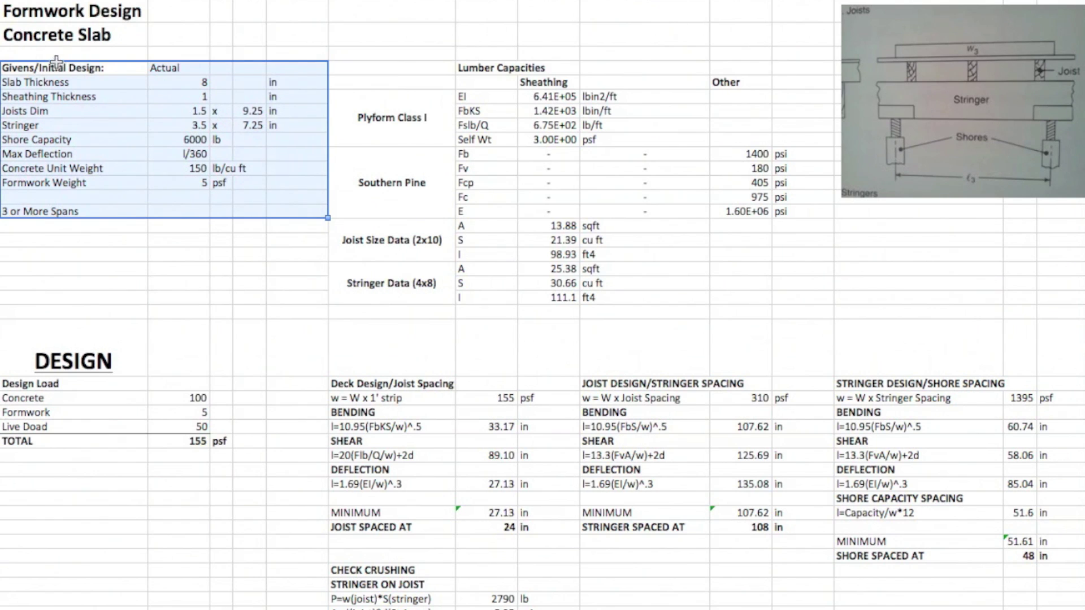
pyautogui.click(190, 83)
pyautogui.press('BackSpace')
pyautogui.press('Escape')
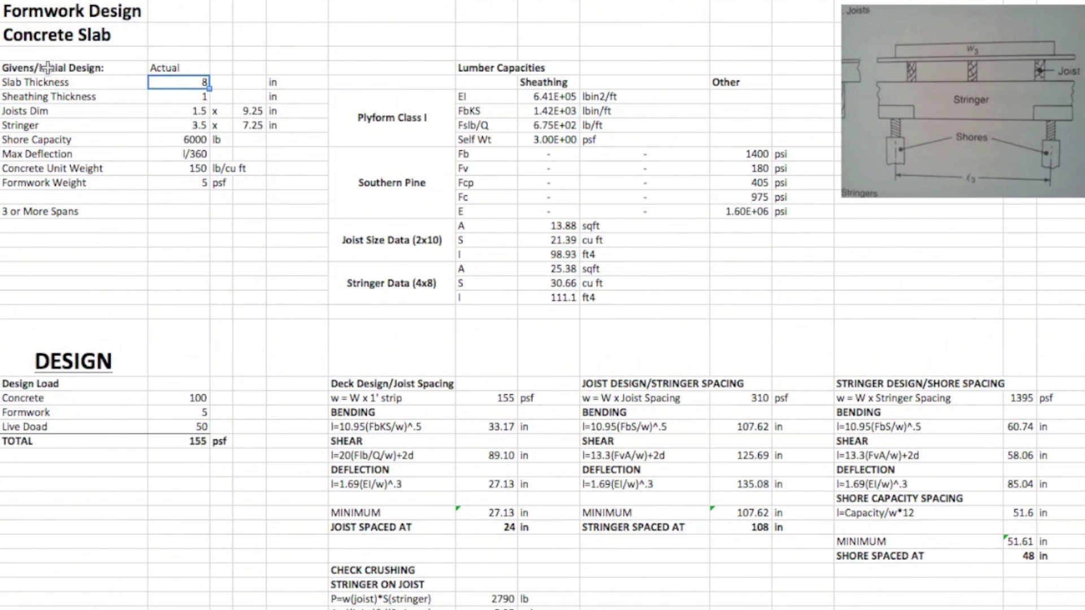
pyautogui.click(186, 99)
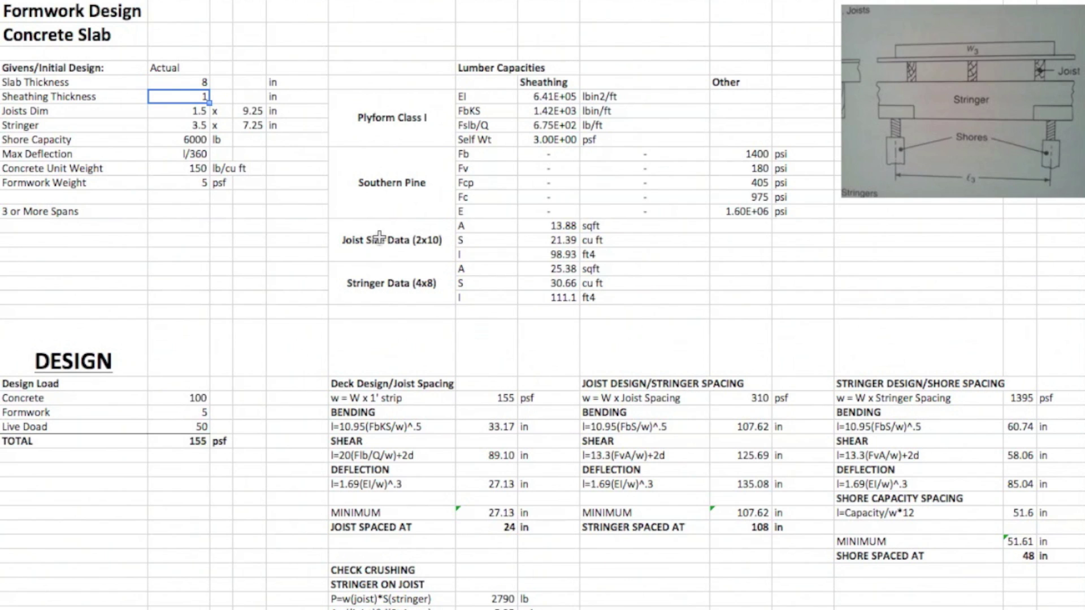
# Step: Compare the sheathing's lumber capacities with the Plyform Class I table in the reference document, then return to the spreadsheet
pyautogui.moveTo(408, 68); pyautogui.dragTo(781, 294)
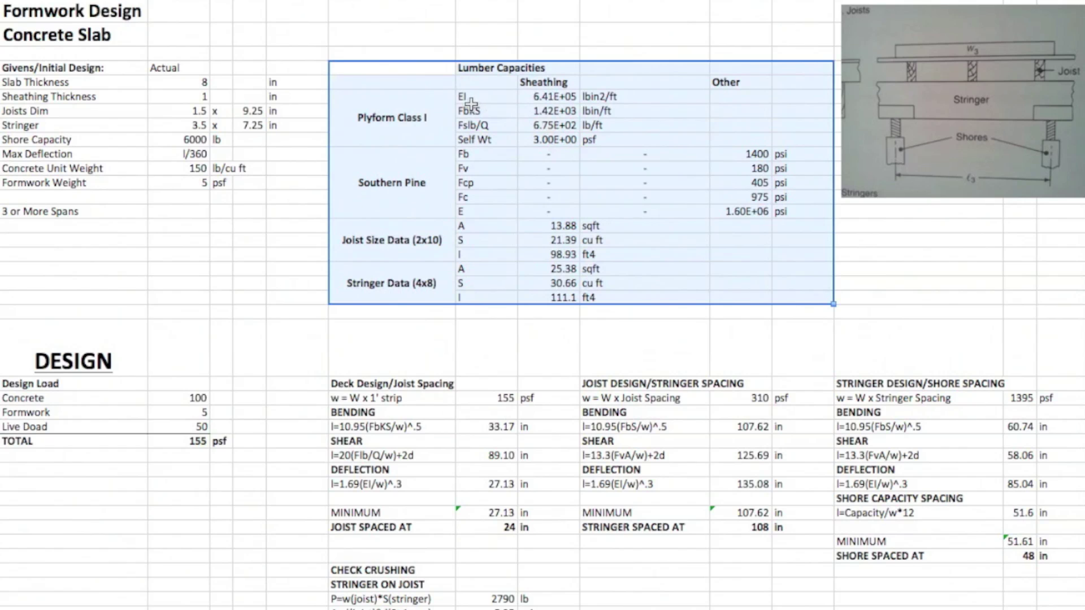
pyautogui.click(556, 97)
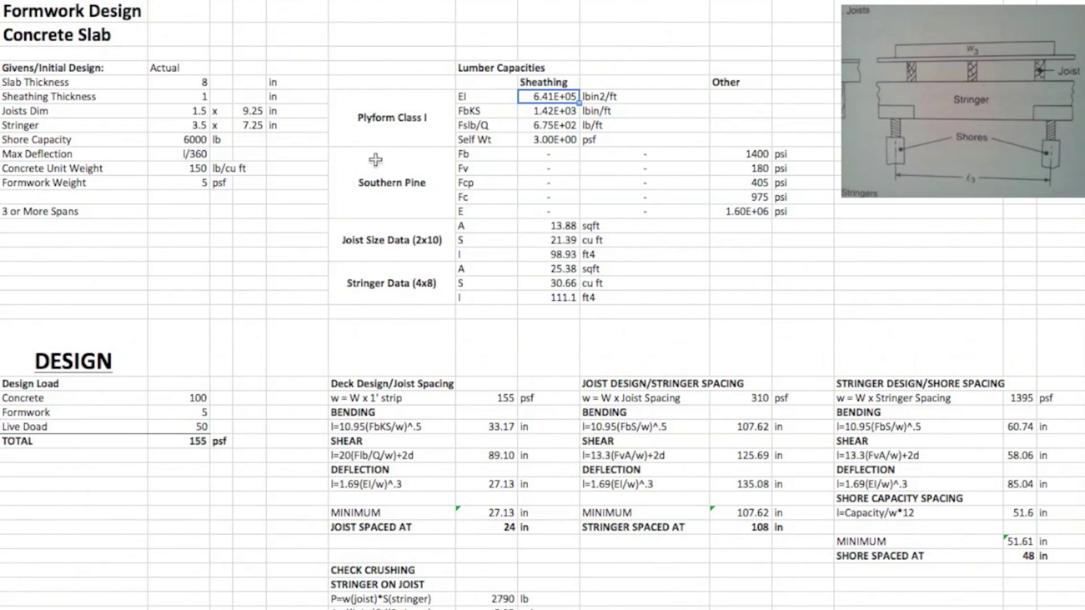
pyautogui.click(415, 128)
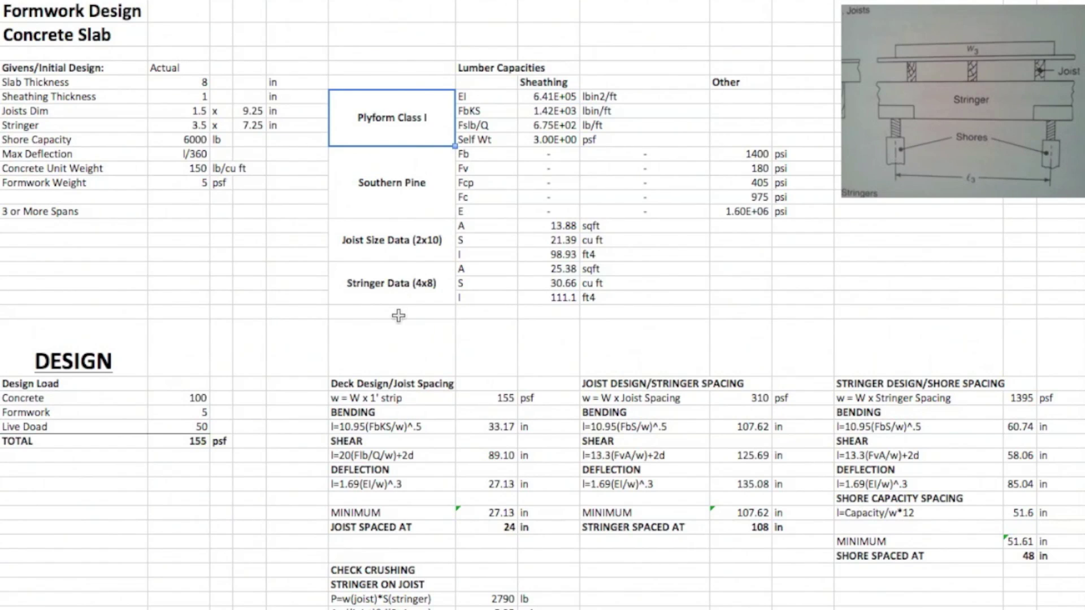
pyautogui.moveTo(440, 107); pyautogui.dragTo(606, 89)
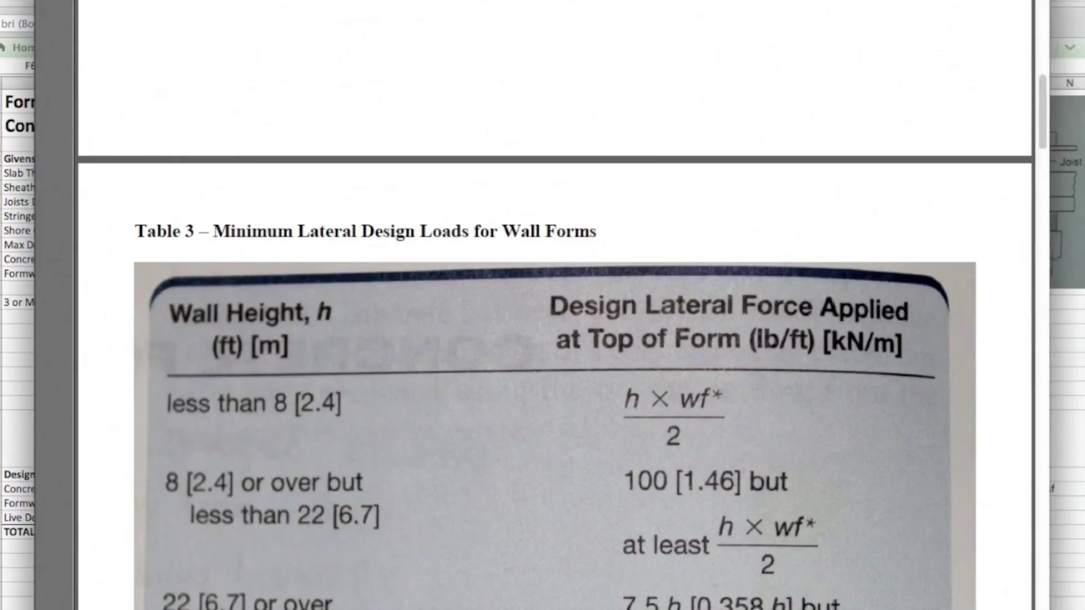
pyautogui.scroll(-15, 553, 383)
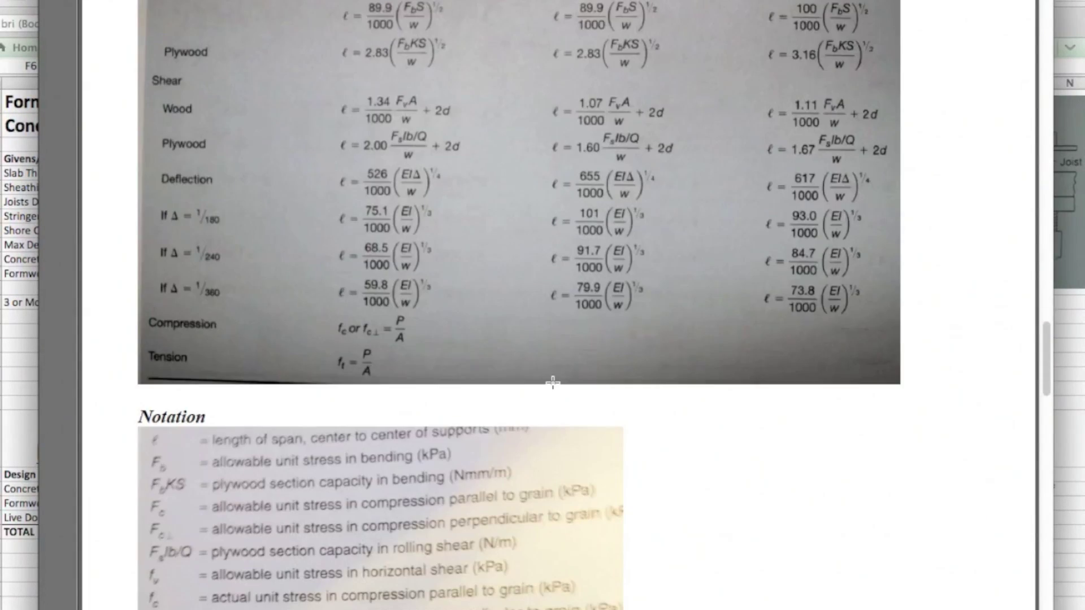
pyautogui.scroll(-8, 554, 388)
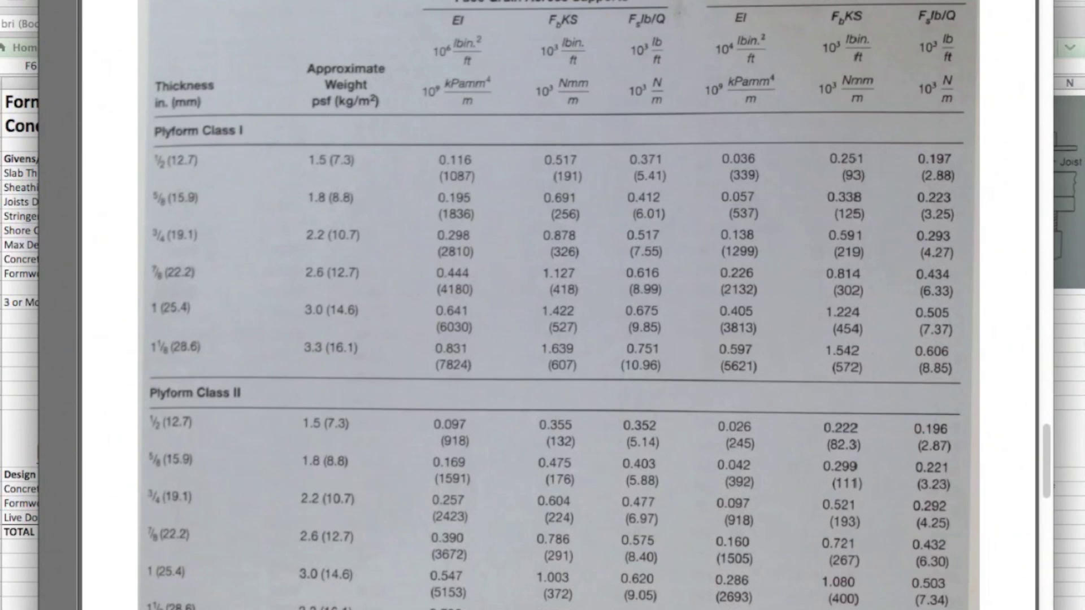
pyautogui.click(1068, 28)
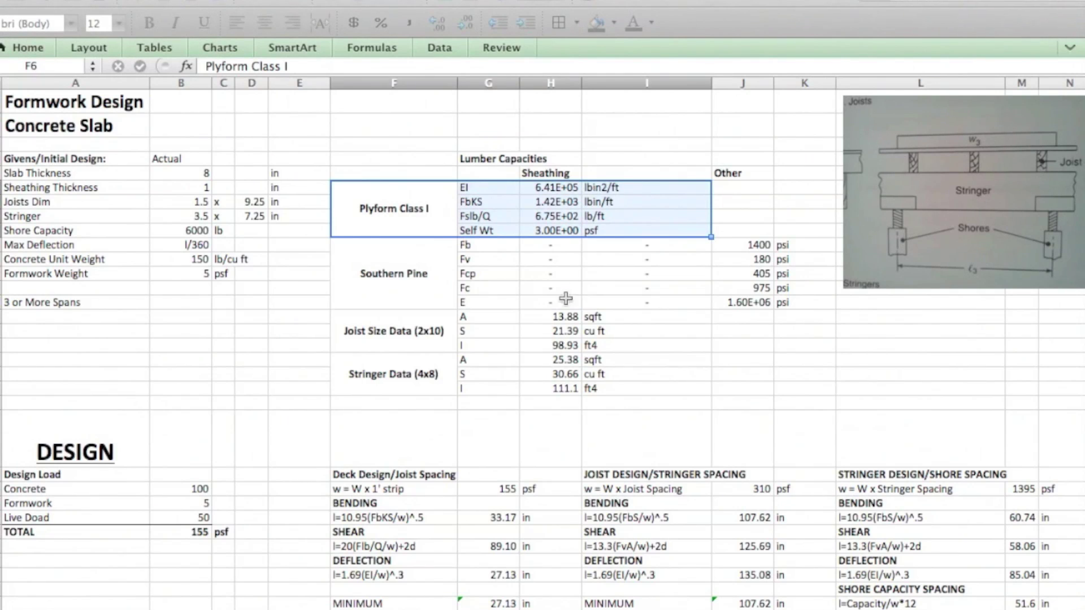
pyautogui.moveTo(566, 188); pyautogui.dragTo(565, 225)
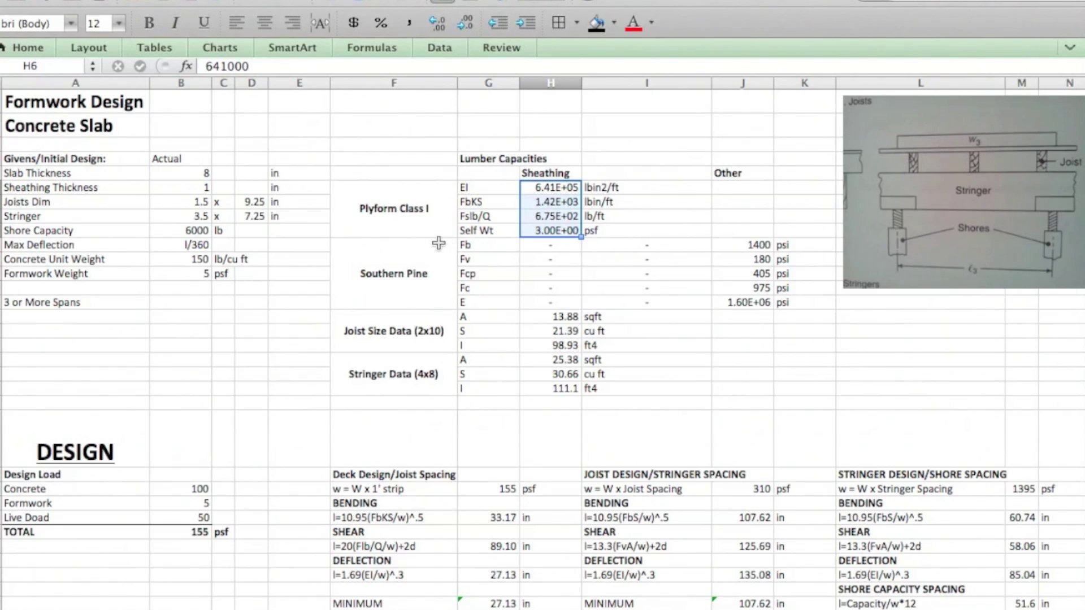
pyautogui.click(491, 205)
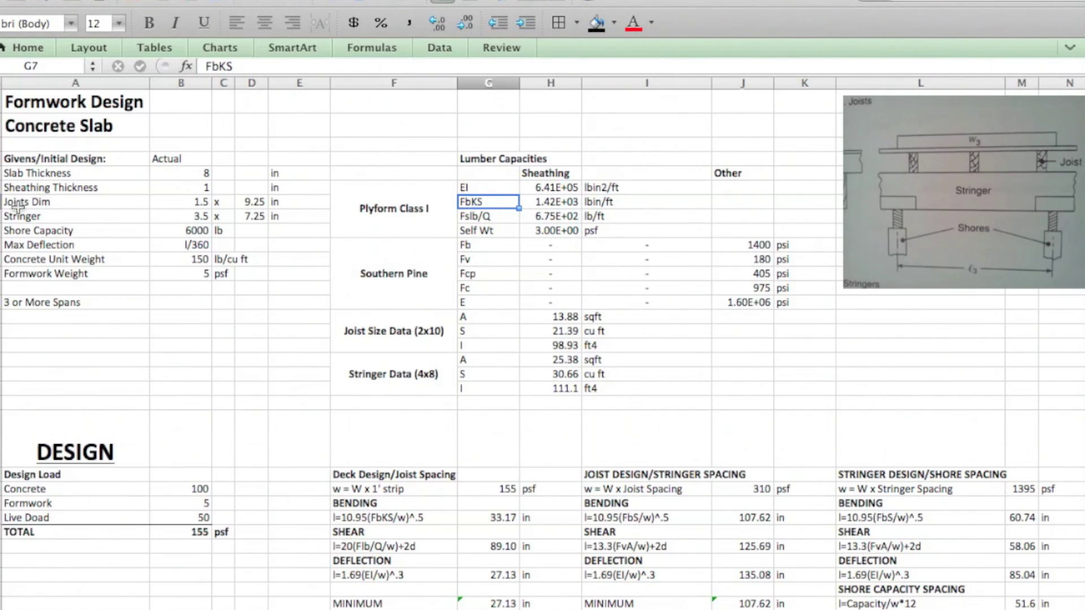
# Step: Look up the Southern pine allowable stresses in Table 9 of the reference document and return to the spreadsheet
pyautogui.click(381, 271)
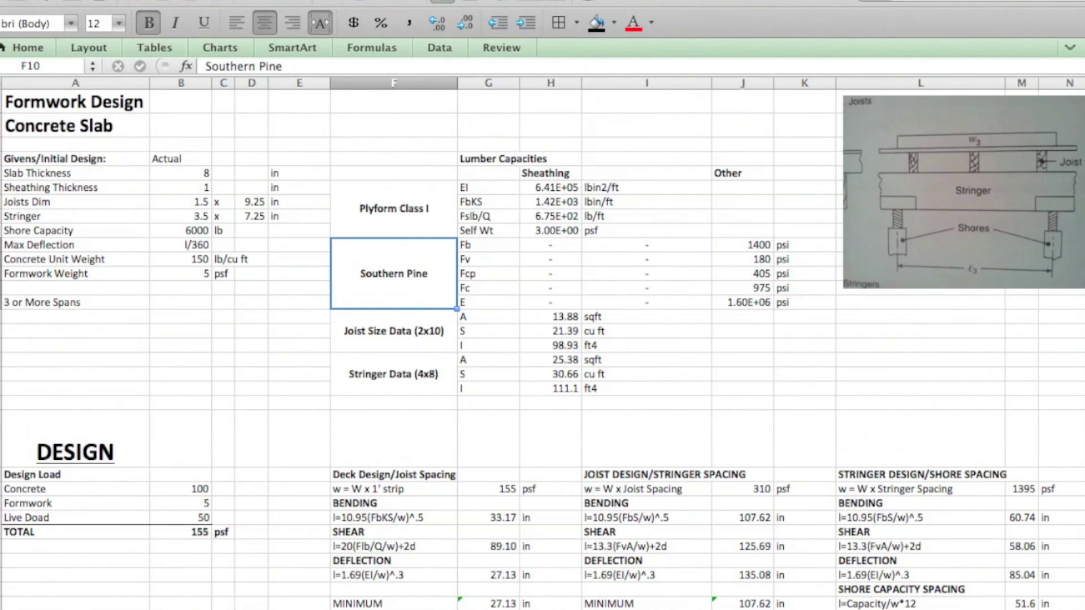
pyautogui.press('super+Tab')
pyautogui.scroll(-15, 604, 328)
pyautogui.scroll(-20, 605, 328)
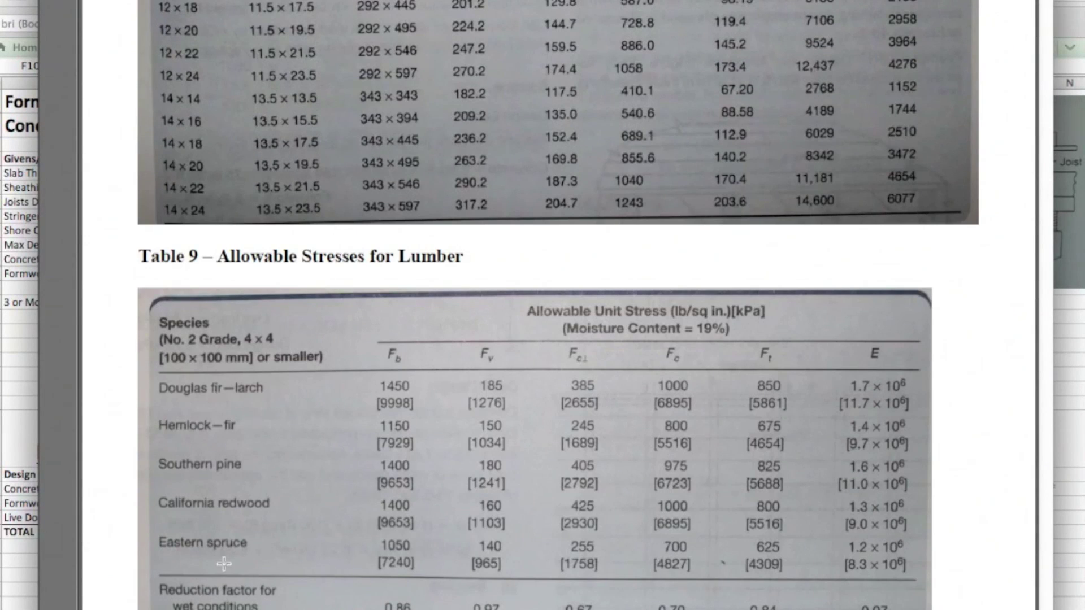
pyautogui.moveTo(160, 451); pyautogui.dragTo(919, 506)
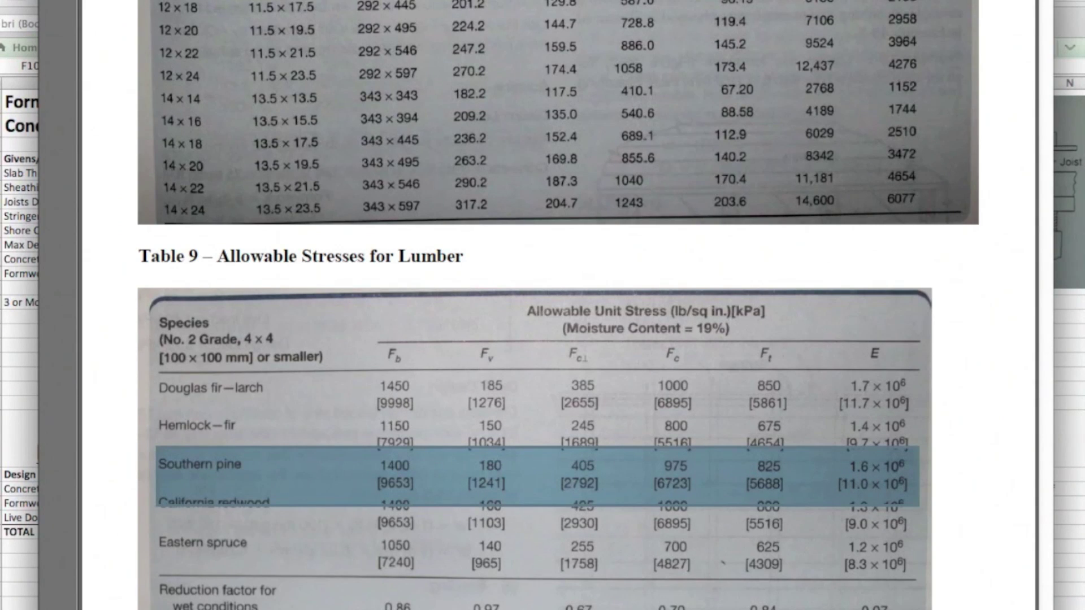
pyautogui.click(1070, 327)
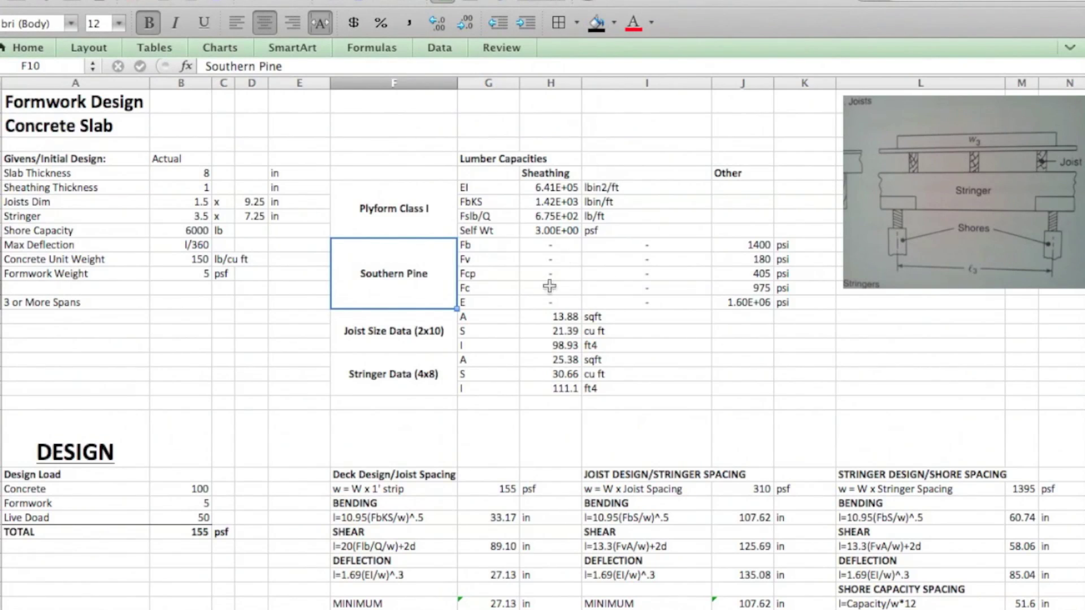
# Step: Make the Actual heading above the given design values bold
pyautogui.moveTo(385, 322); pyautogui.dragTo(555, 353)
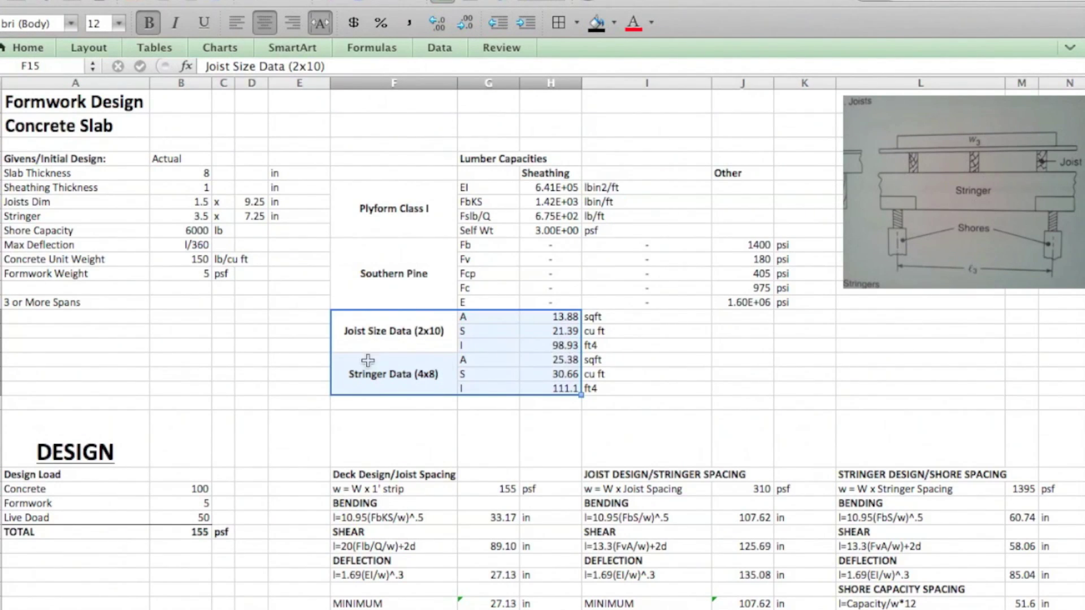
pyautogui.click(179, 159)
pyautogui.press('super+b')
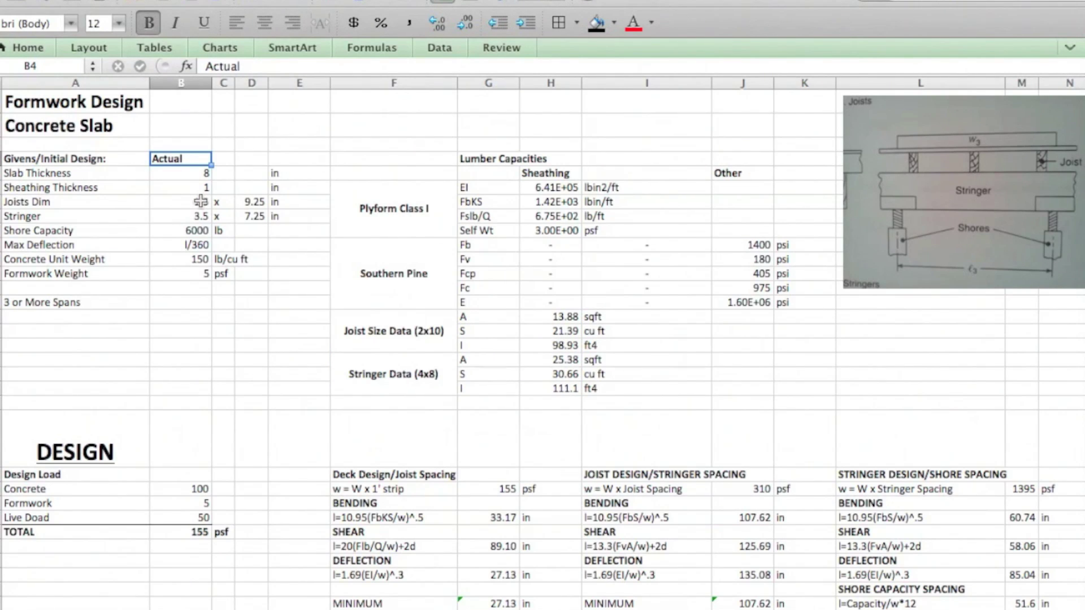
# Step: Compare the joist and stringer dimensions and section data with Table 8, Section Properties of US Standard Lumber and Timber, in the reference document
pyautogui.moveTo(199, 202); pyautogui.dragTo(245, 214)
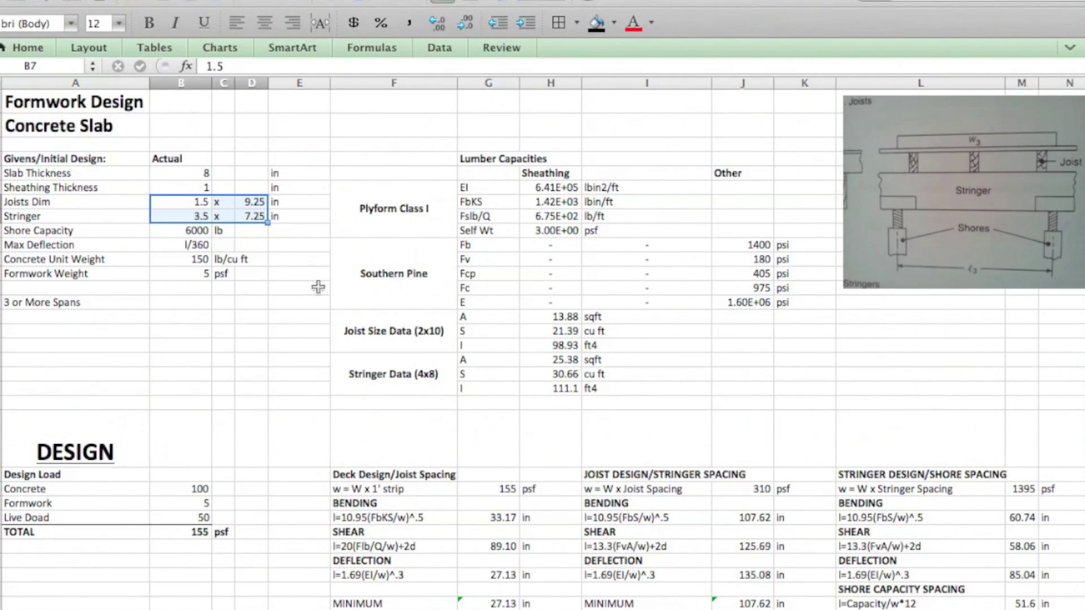
pyautogui.click(563, 320)
pyautogui.moveTo(562, 323); pyautogui.dragTo(559, 386)
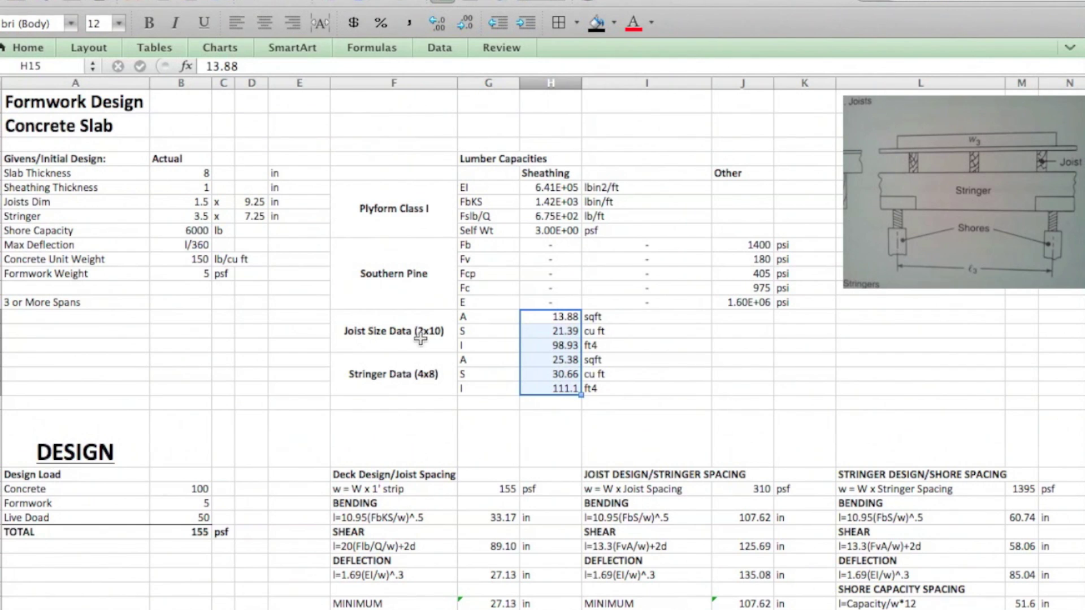
pyautogui.press('super+Tab')
pyautogui.scroll(15, 459, 568)
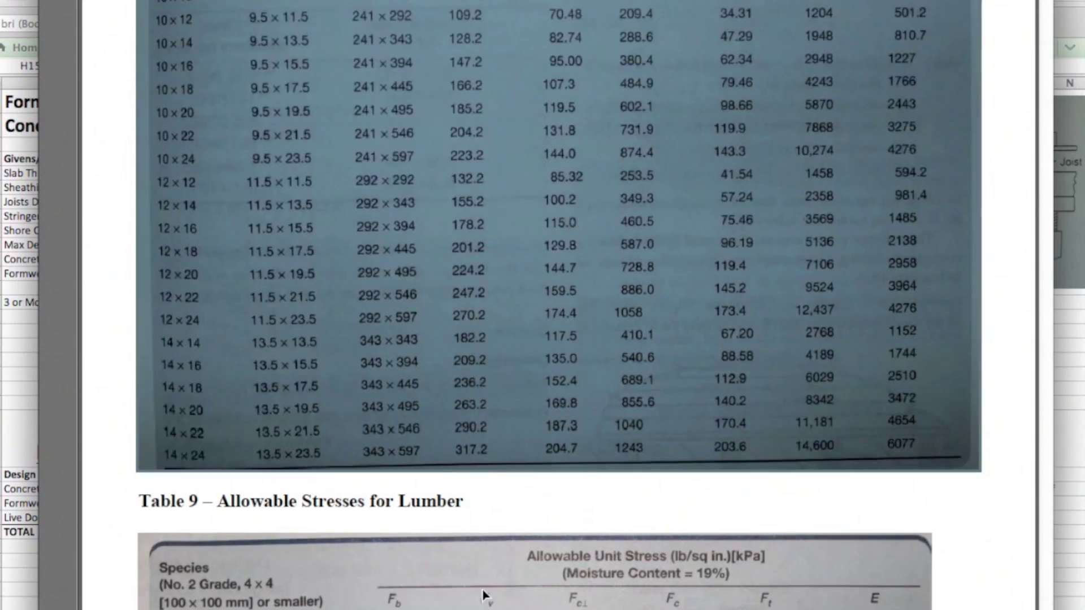
pyautogui.scroll(10, 459, 568)
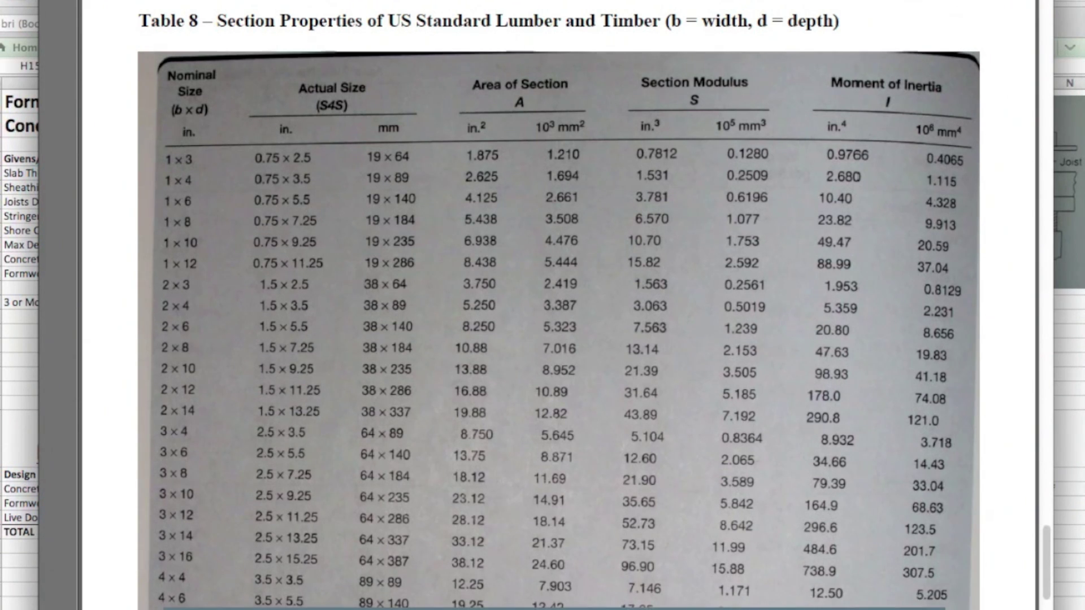
pyautogui.click(1060, 368)
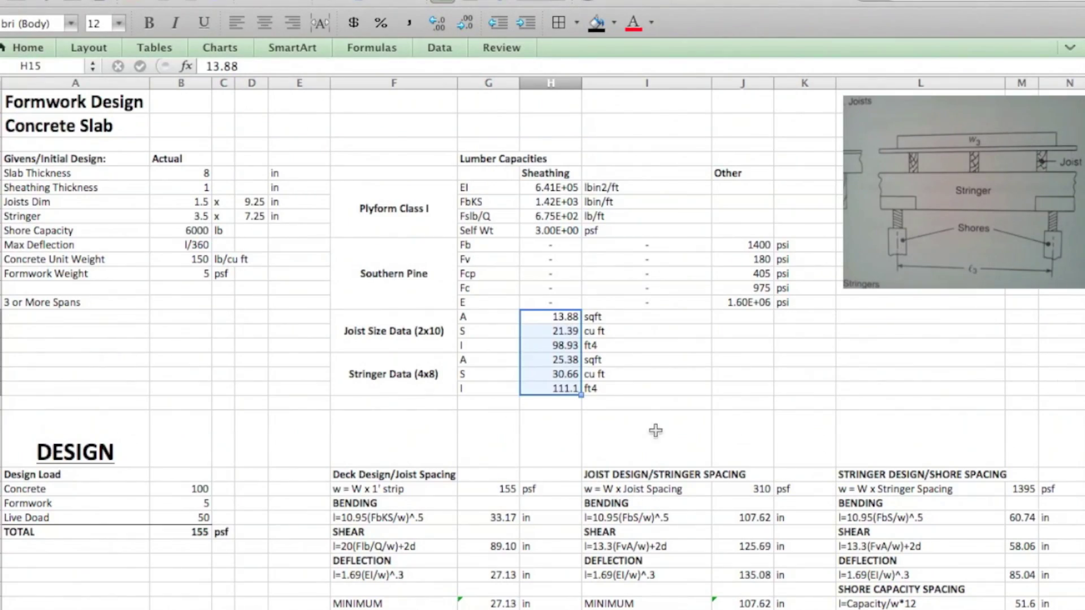
pyautogui.click(707, 388)
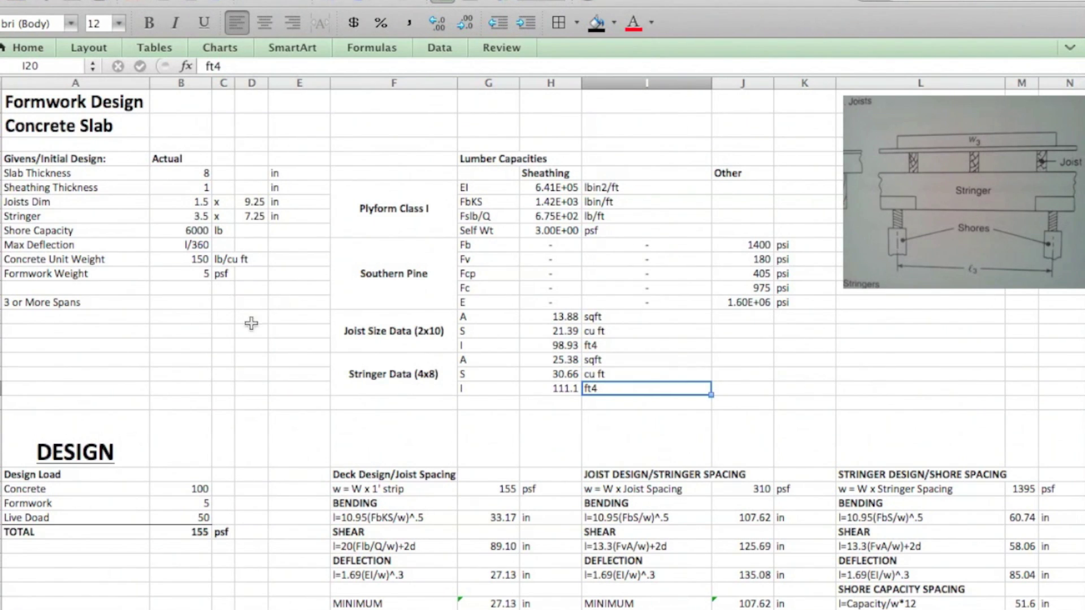
# Step: Examine the formulas behind the Concrete and Formwork loads in the Design Load section
pyautogui.click(72, 442)
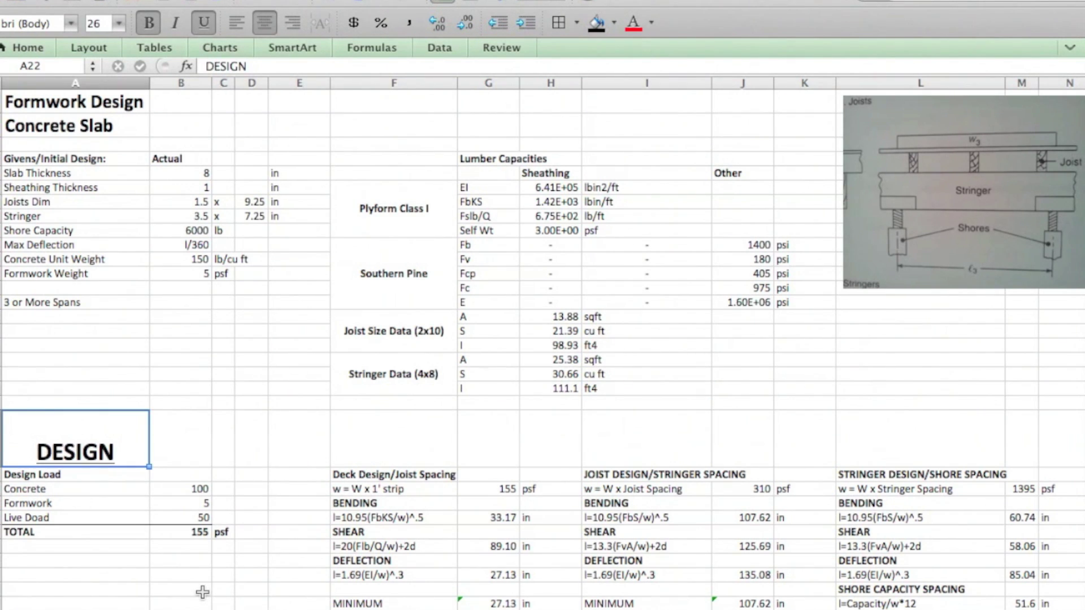
pyautogui.click(72, 475)
pyautogui.click(67, 490)
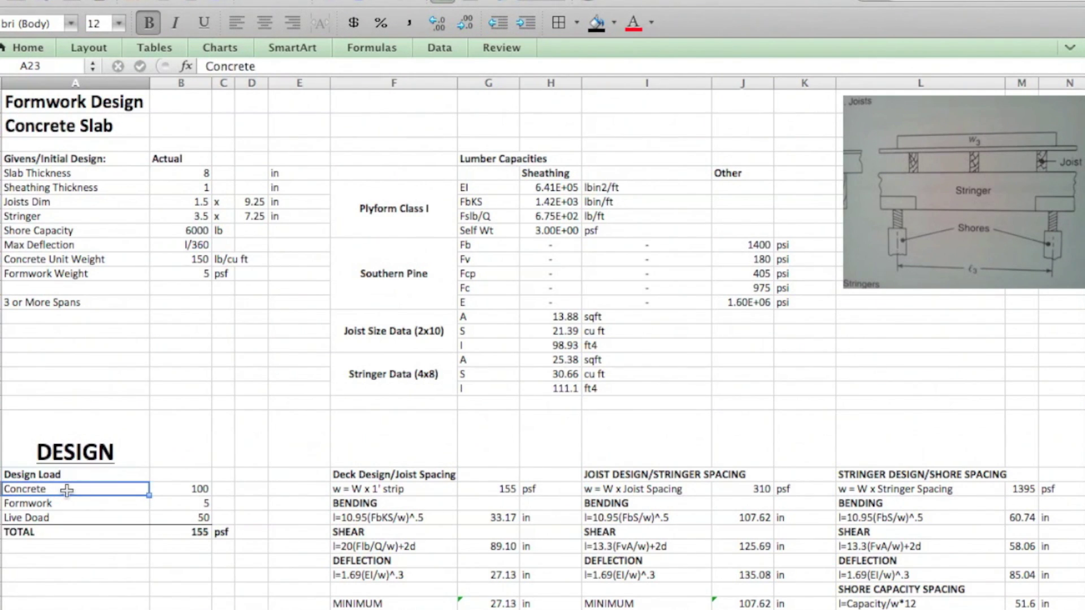
pyautogui.click(175, 489)
pyautogui.doubleClick(176, 488)
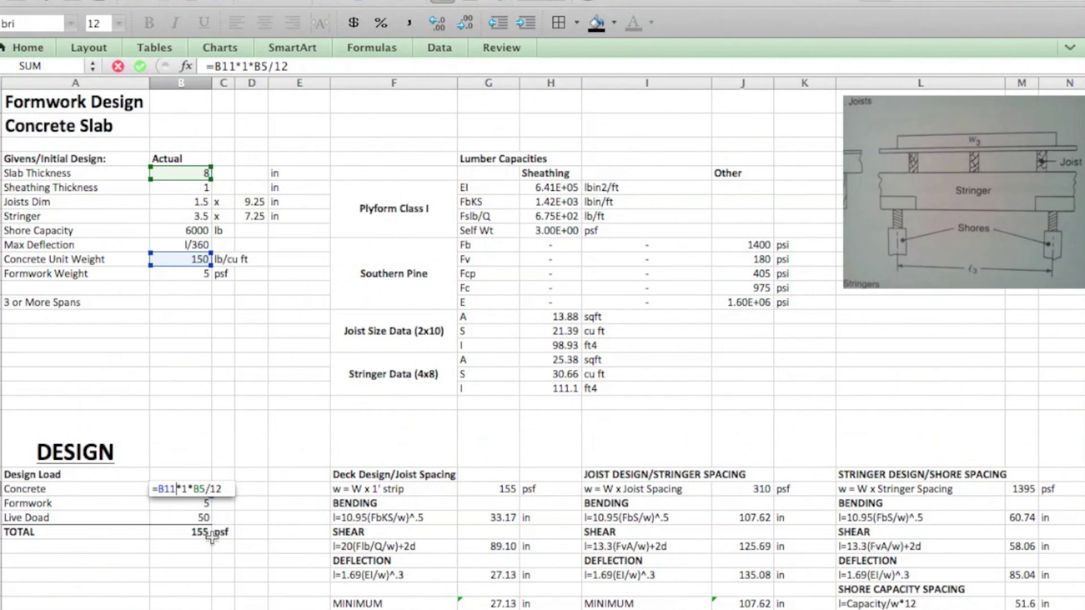
pyautogui.doubleClick(185, 490)
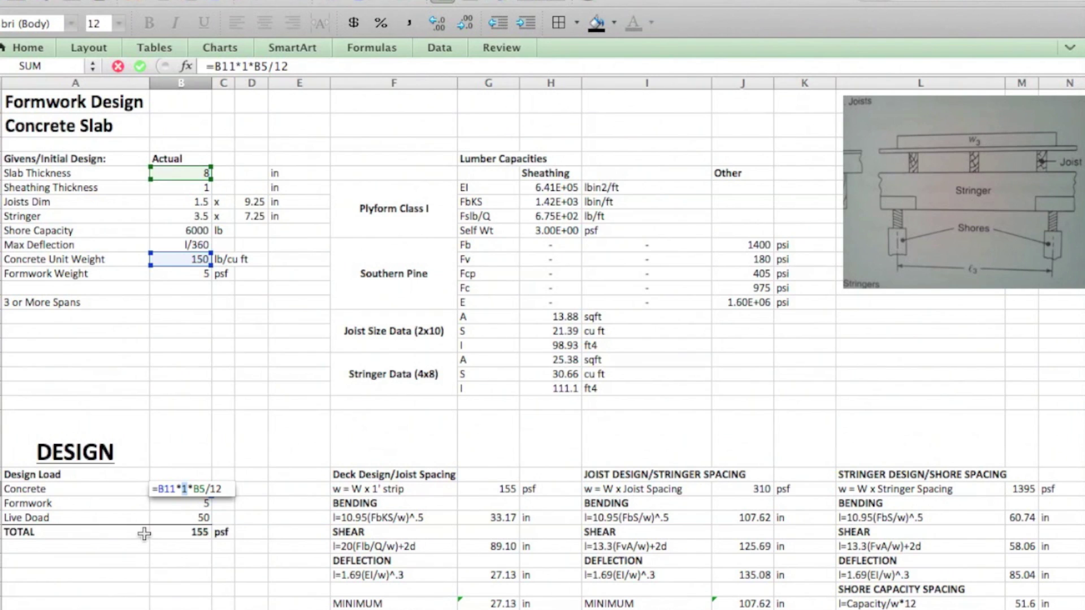
pyautogui.press('Return')
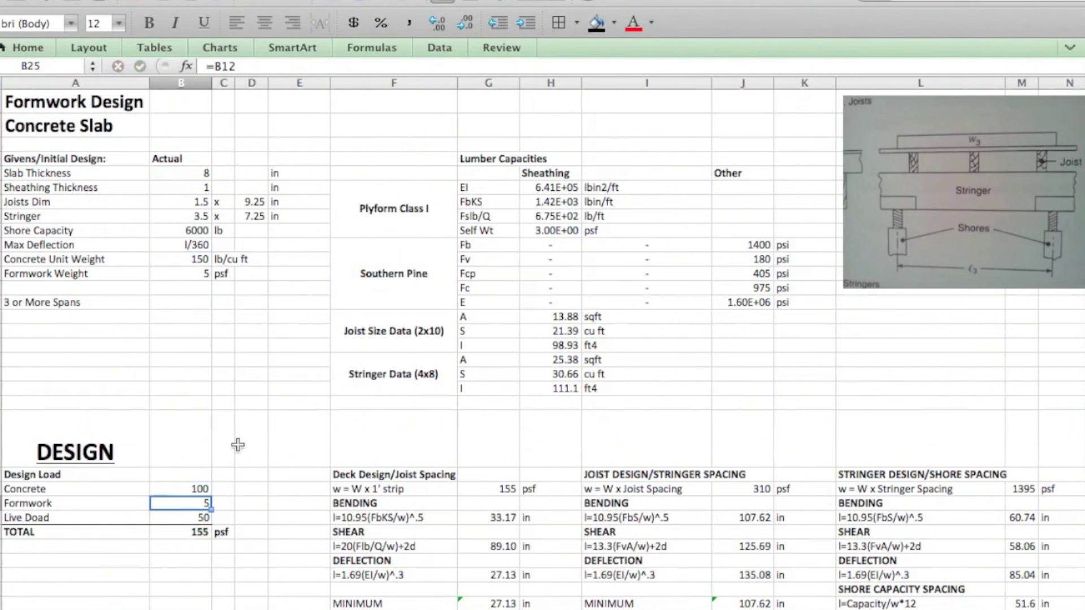
pyautogui.click(207, 489)
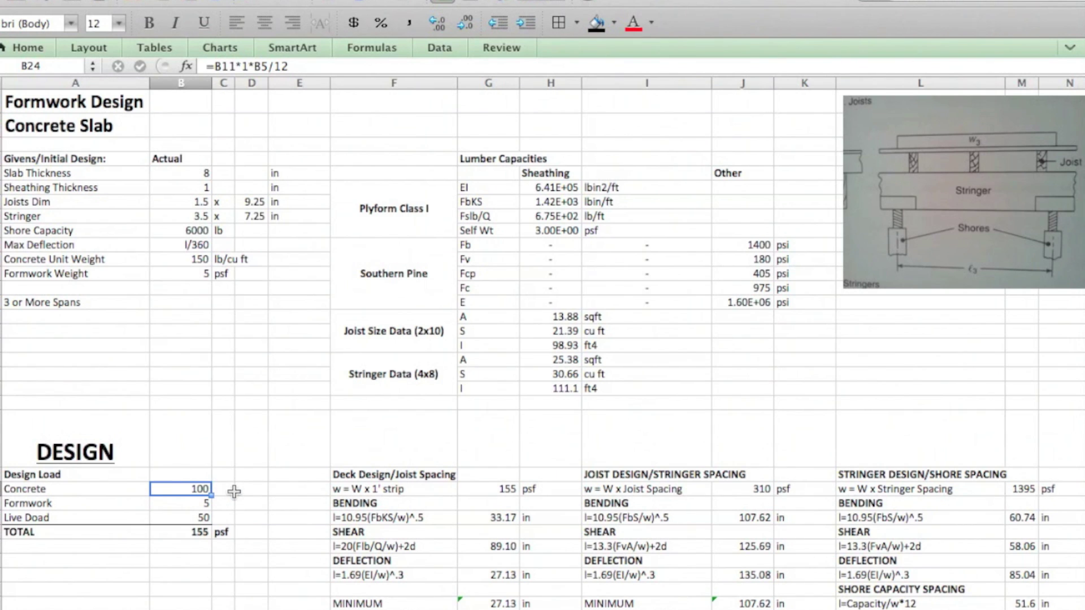
pyautogui.click(195, 506)
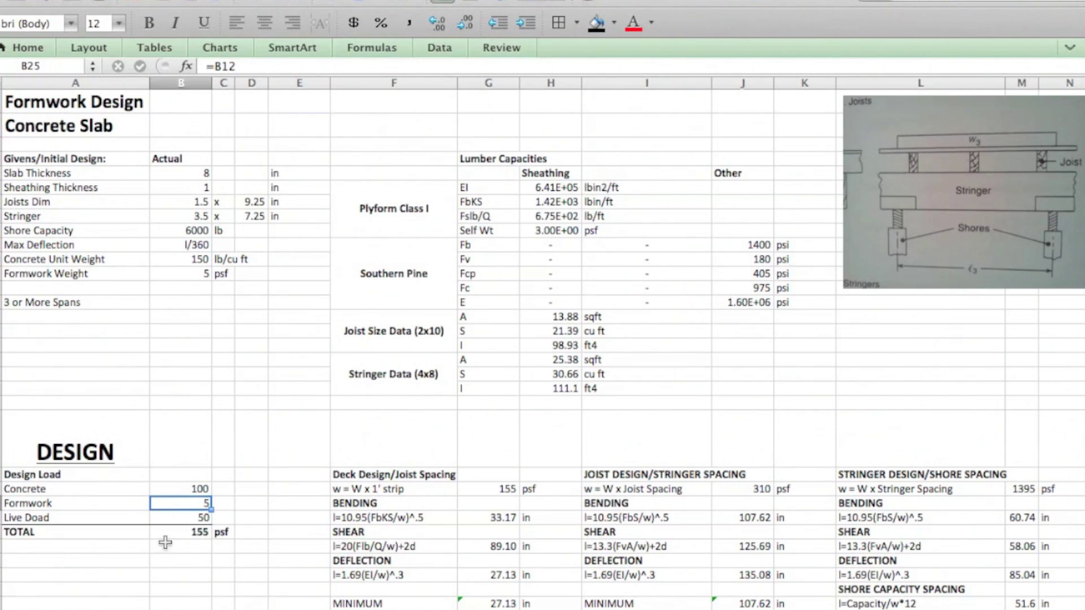
pyautogui.doubleClick(180, 508)
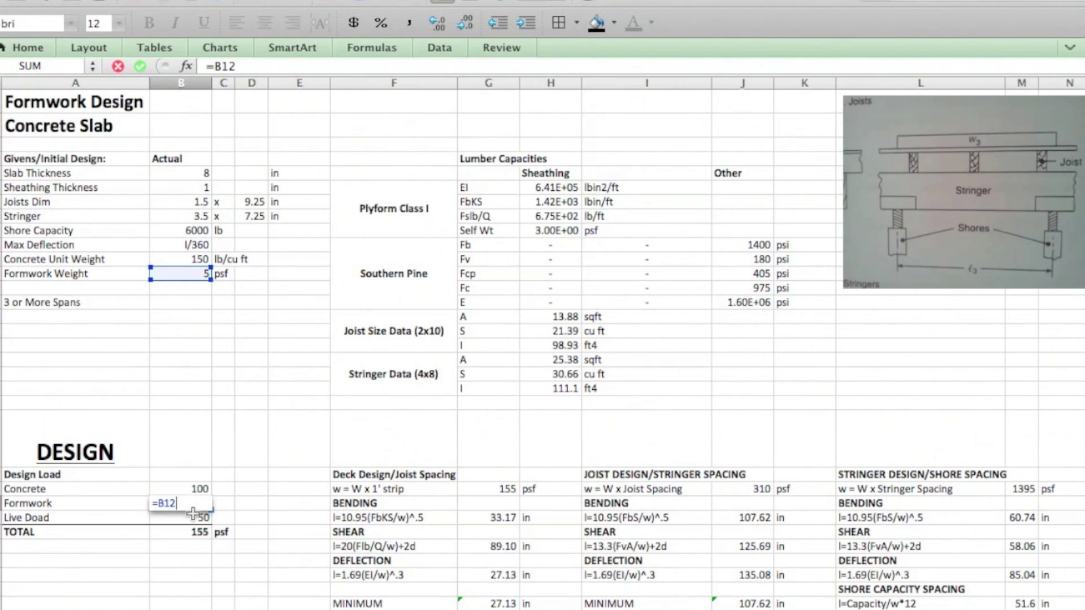
pyautogui.write('+')
pyautogui.click(189, 518)
pyautogui.write('+')
pyautogui.click(189, 517)
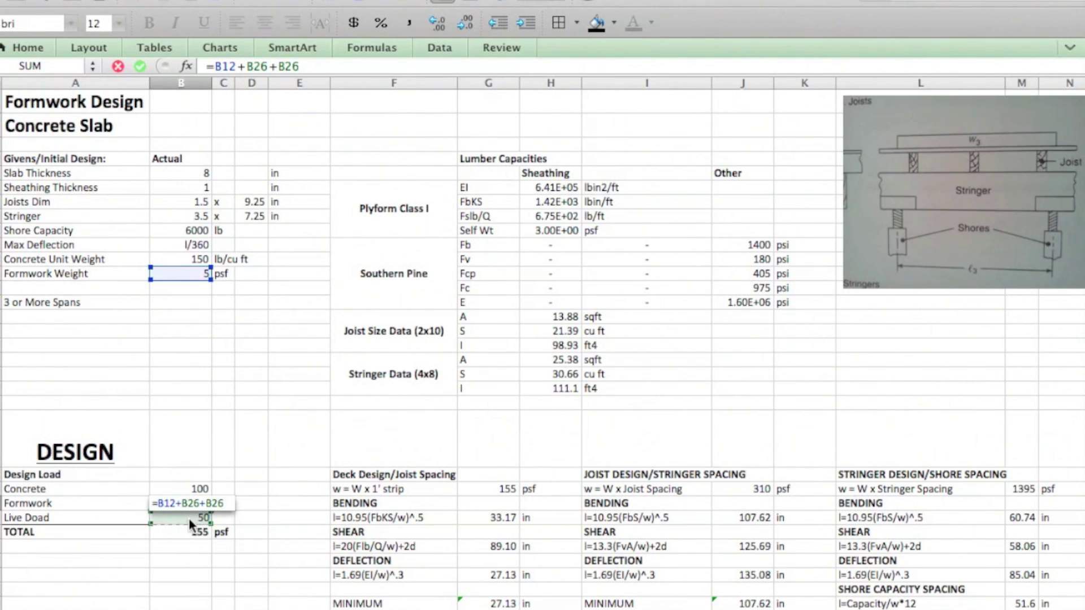
pyautogui.press('Escape')
# Step: Check the live load entry in the Design Load section
pyautogui.click(191, 518)
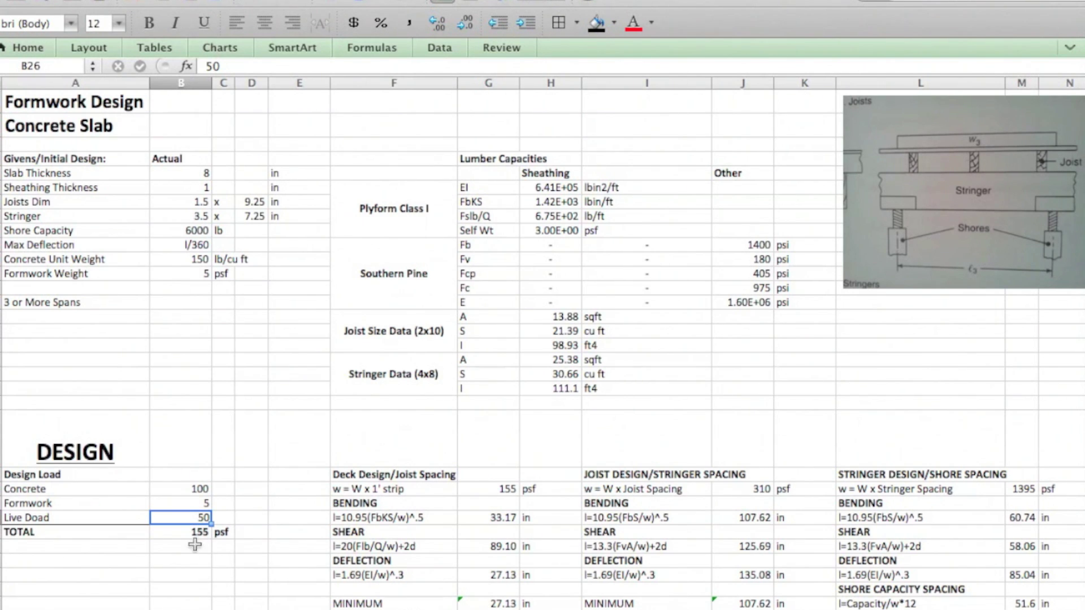
# Step: Check the total load's sum formula and change the TOTAL label in the Design Load section to TOTAL(W)
pyautogui.click(192, 533)
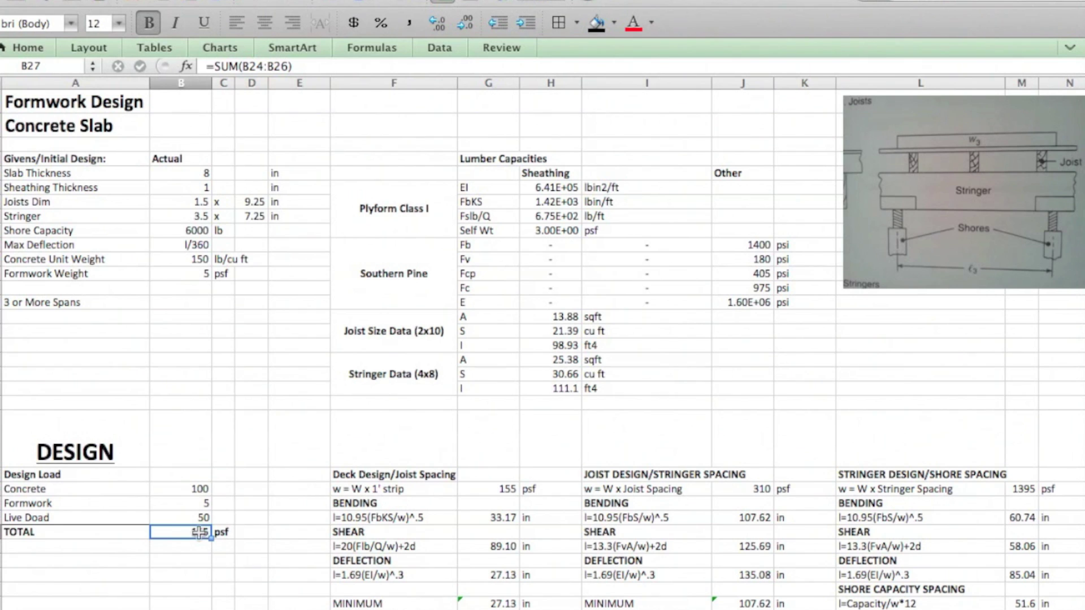
pyautogui.doubleClick(93, 536)
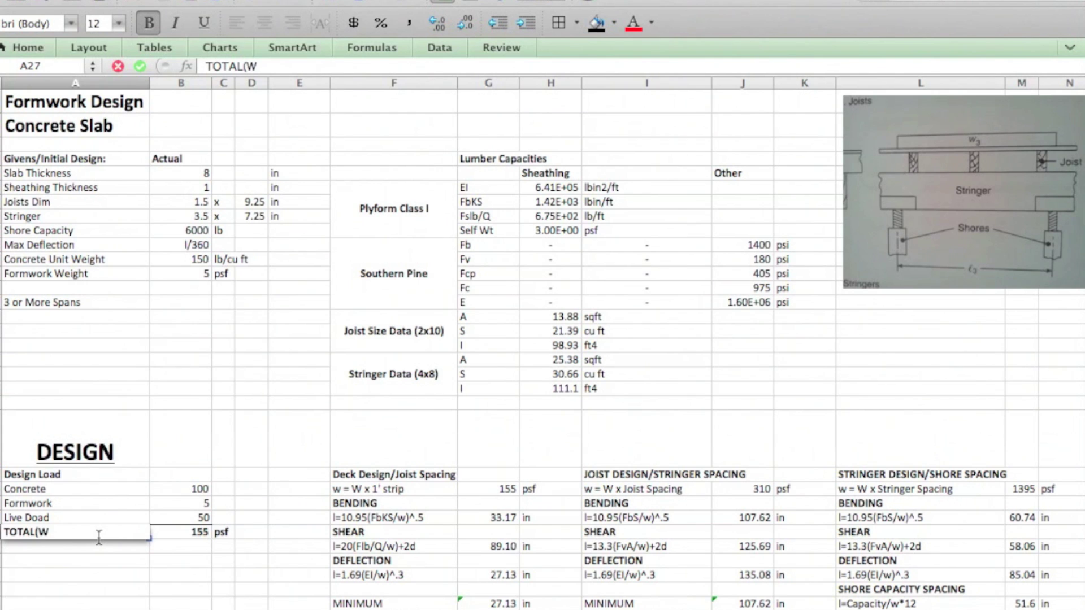
pyautogui.press('Return')
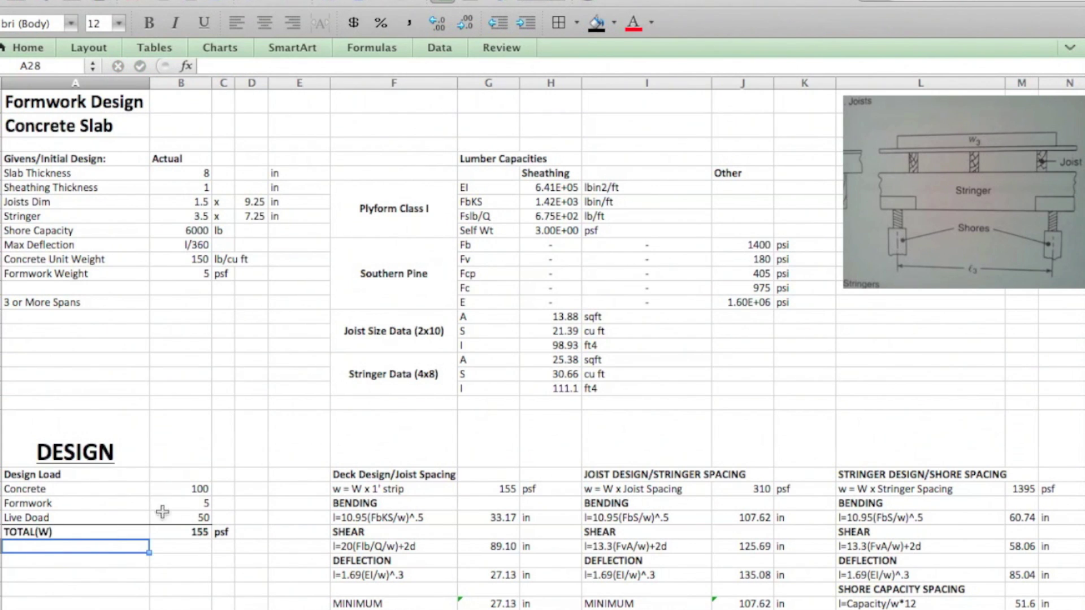
# Step: Examine the formula for the 1' strip load w in the Deck Design/Joist Spacing section
pyautogui.scroll(-3, 312, 573)
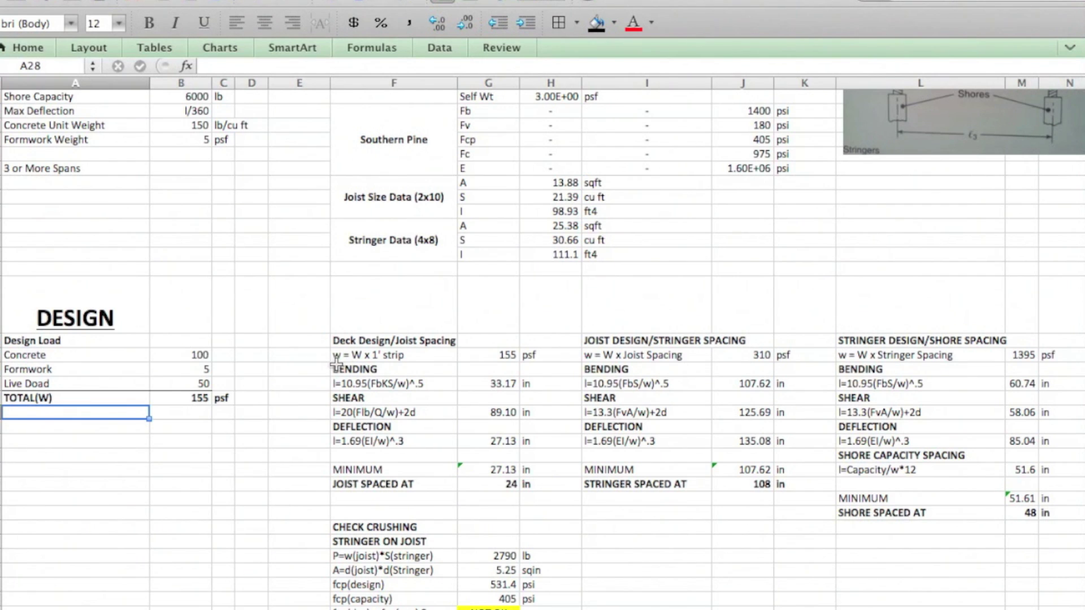
pyautogui.click(375, 354)
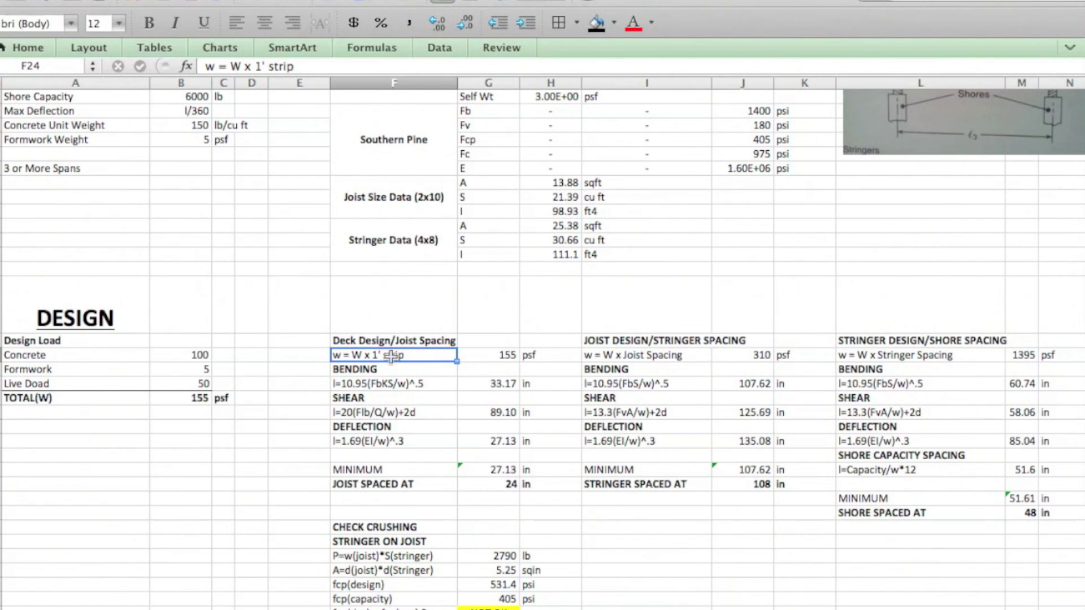
pyautogui.doubleClick(507, 355)
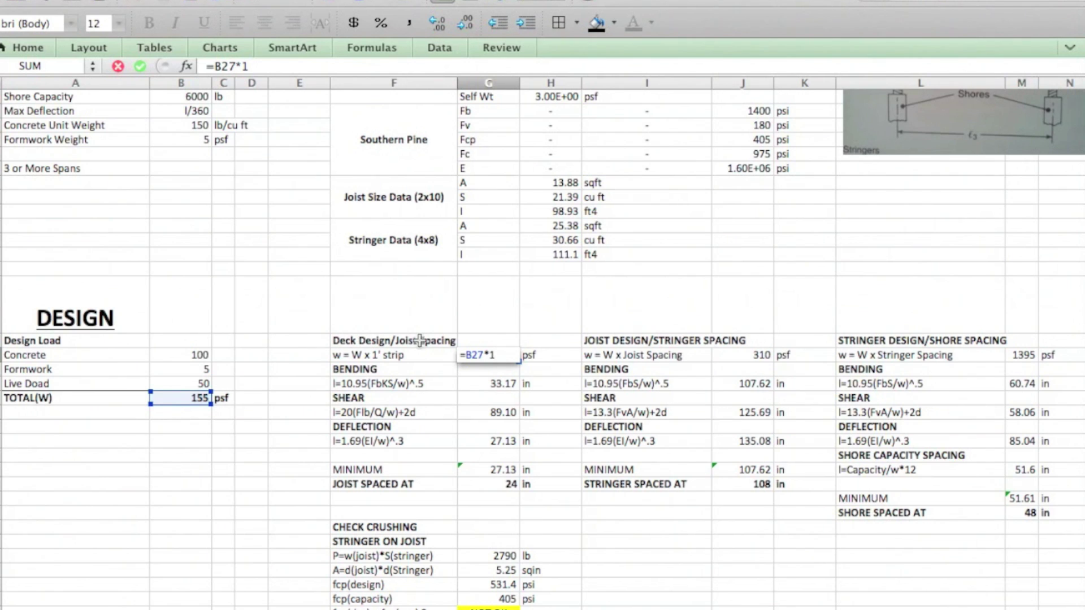
pyautogui.press('Return')
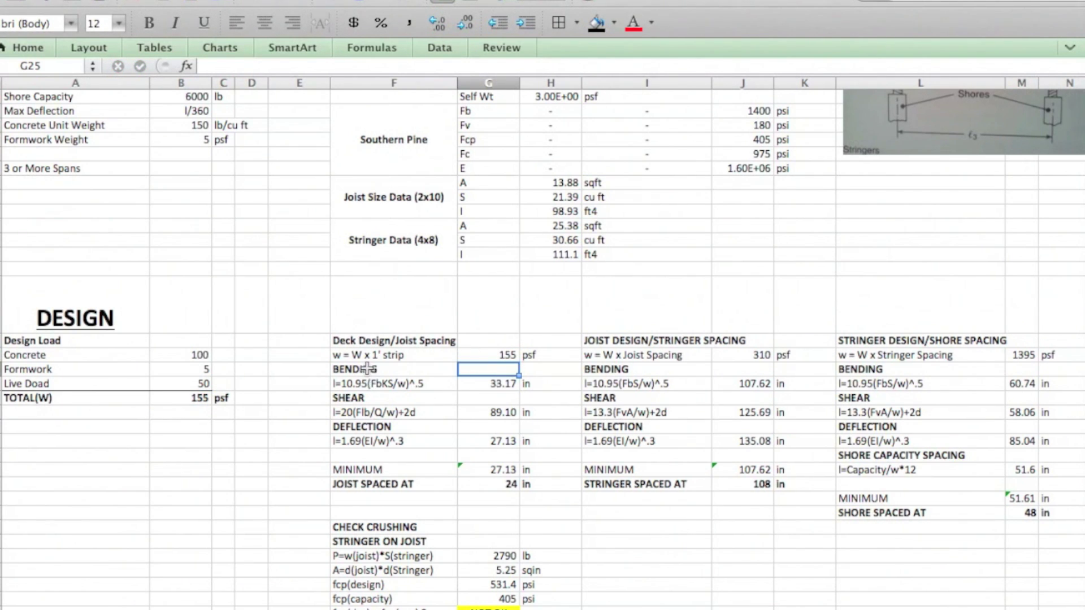
# Step: Review the bending, shear and deflection rows and the joist spacing row of the Deck Design/Joist Spacing section
pyautogui.moveTo(368, 369); pyautogui.dragTo(445, 441)
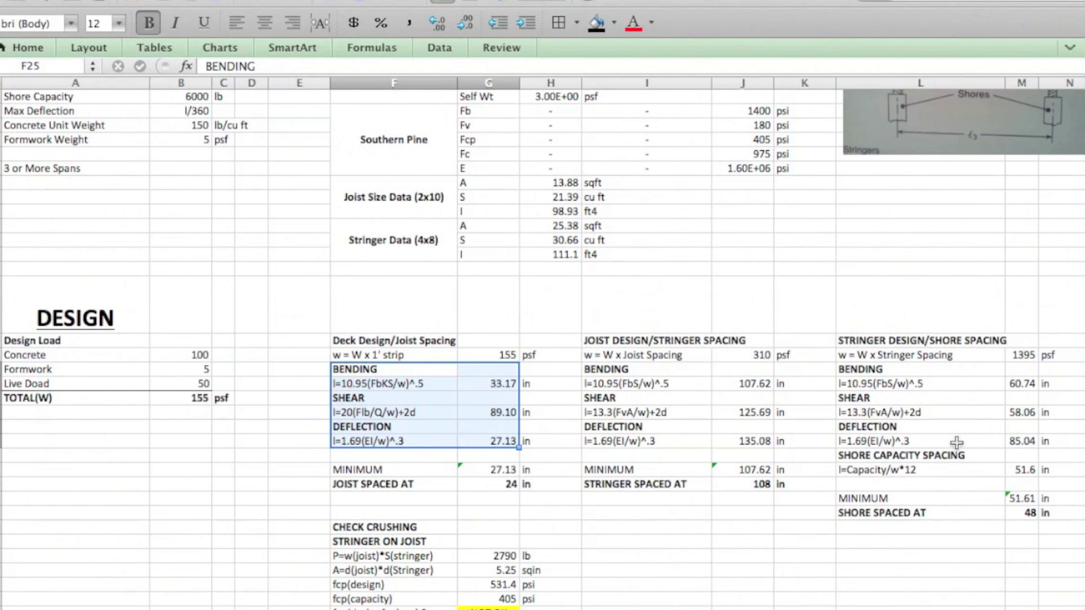
pyautogui.scroll(5, 958, 441)
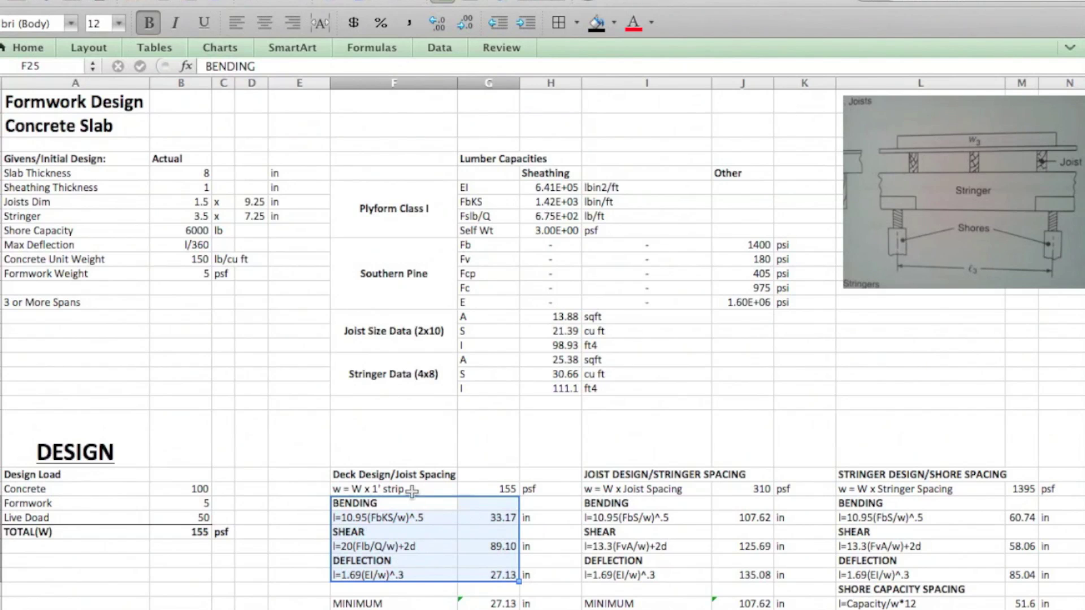
pyautogui.moveTo(363, 609); pyautogui.dragTo(493, 609)
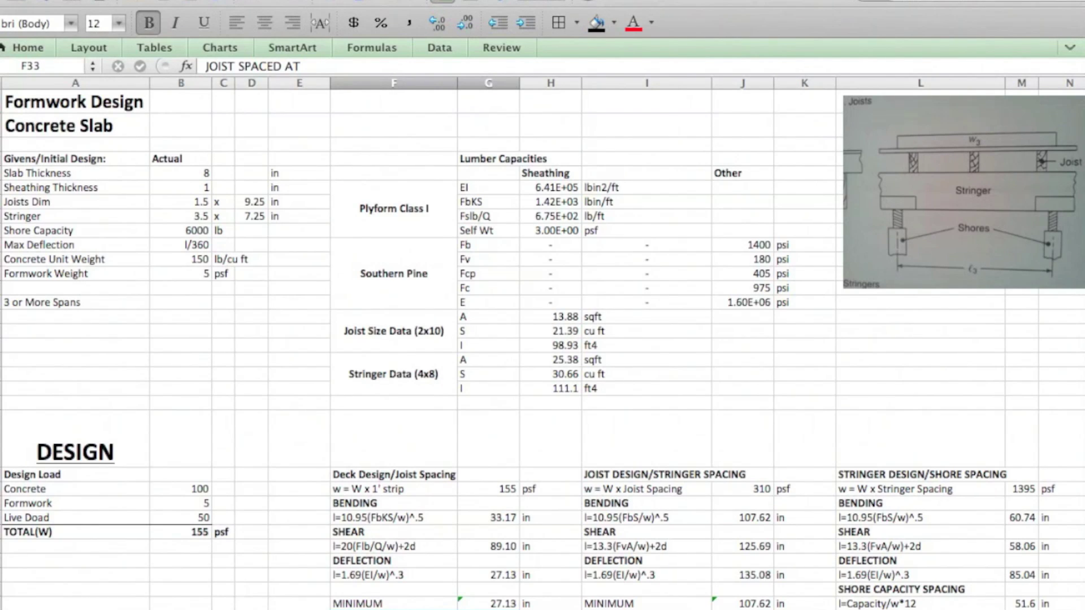
# Step: In the reference document, find Table 5, Concrete Form Design Equations, and mark the plywood bending, plywood shear and 1/360 deflection equations for 3 or more spans
pyautogui.press('super+Tab')
pyautogui.scroll(-15, 626, 498)
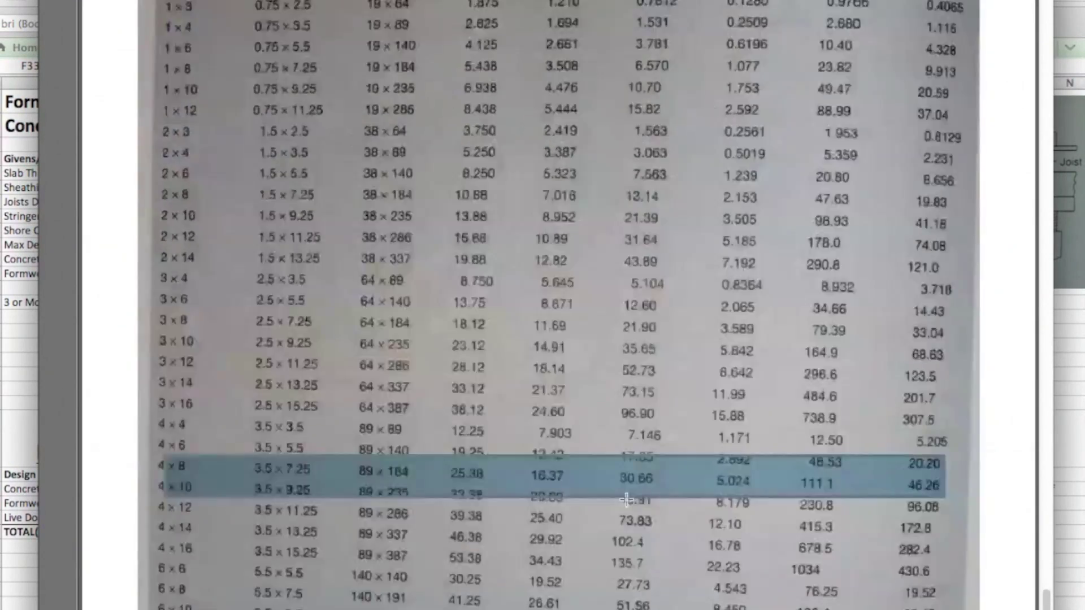
pyautogui.scroll(15, 625, 499)
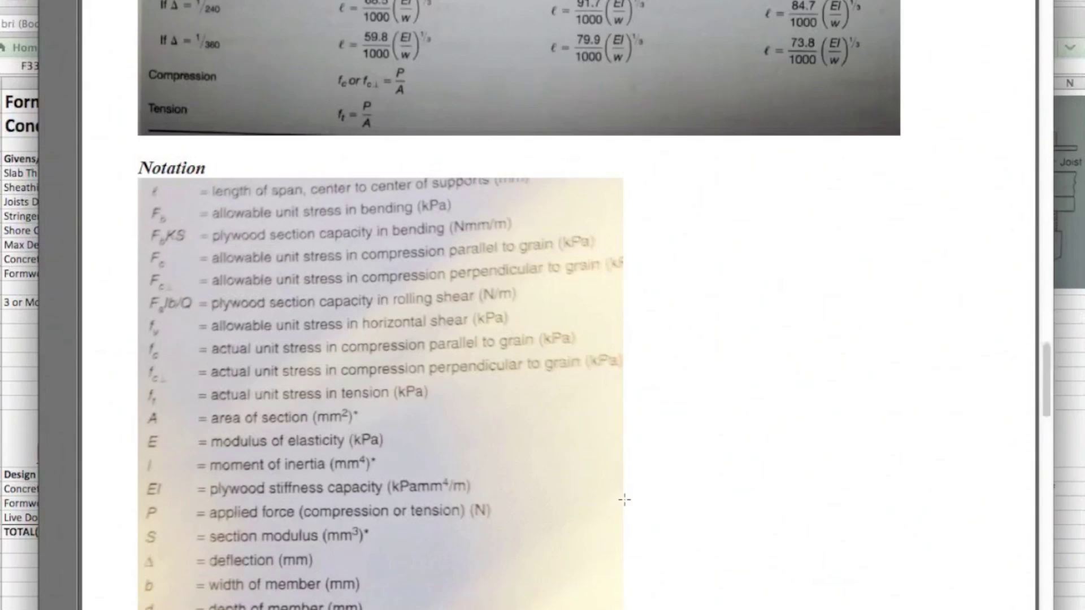
pyautogui.scroll(12, 625, 498)
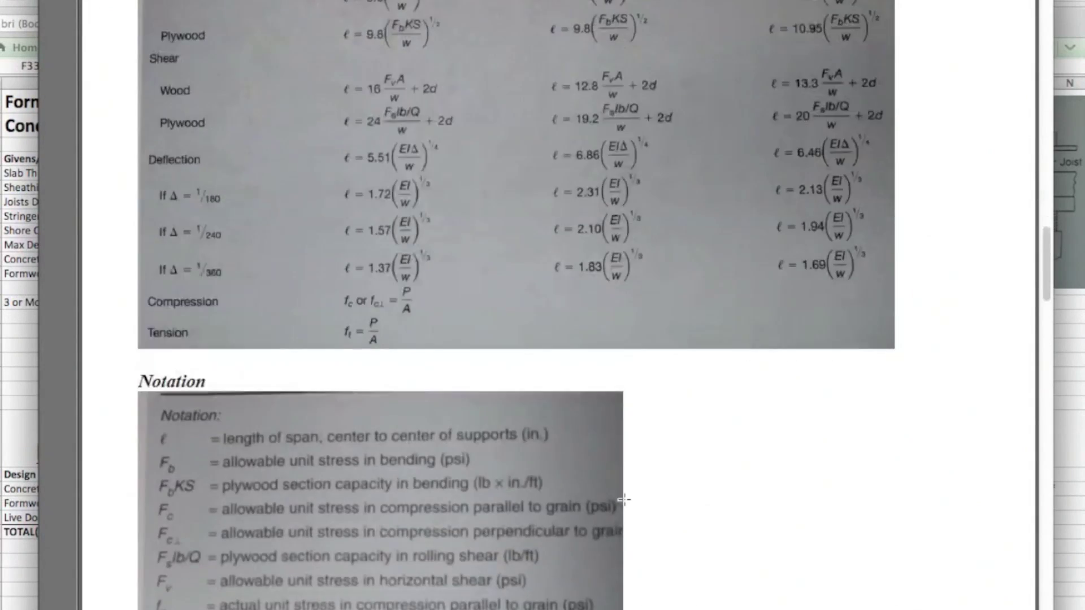
pyautogui.scroll(3, 625, 498)
pyautogui.scroll(-3, 624, 498)
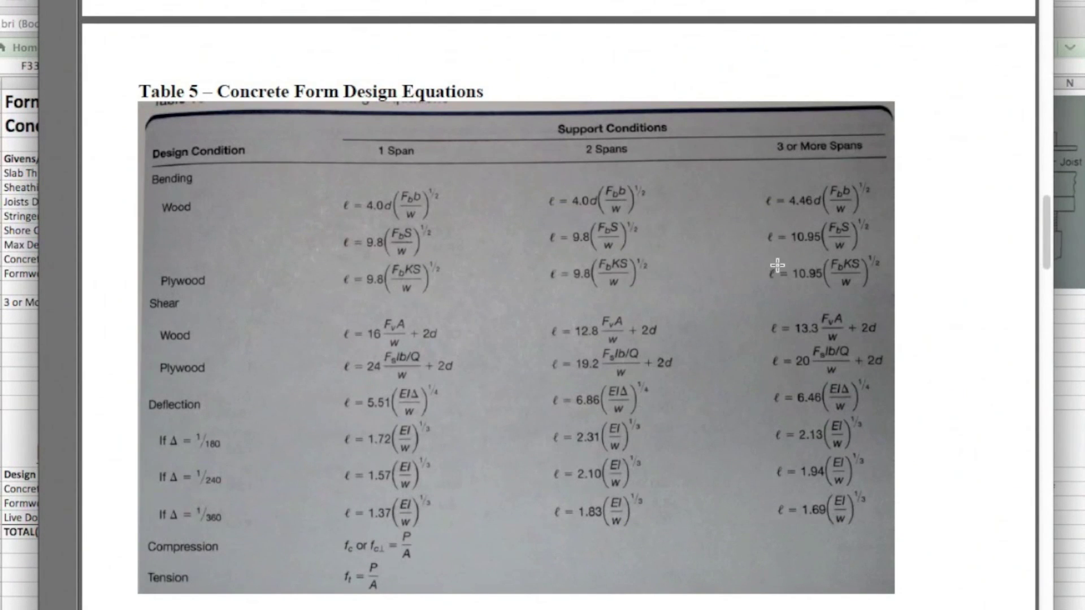
pyautogui.moveTo(762, 260); pyautogui.dragTo(885, 298)
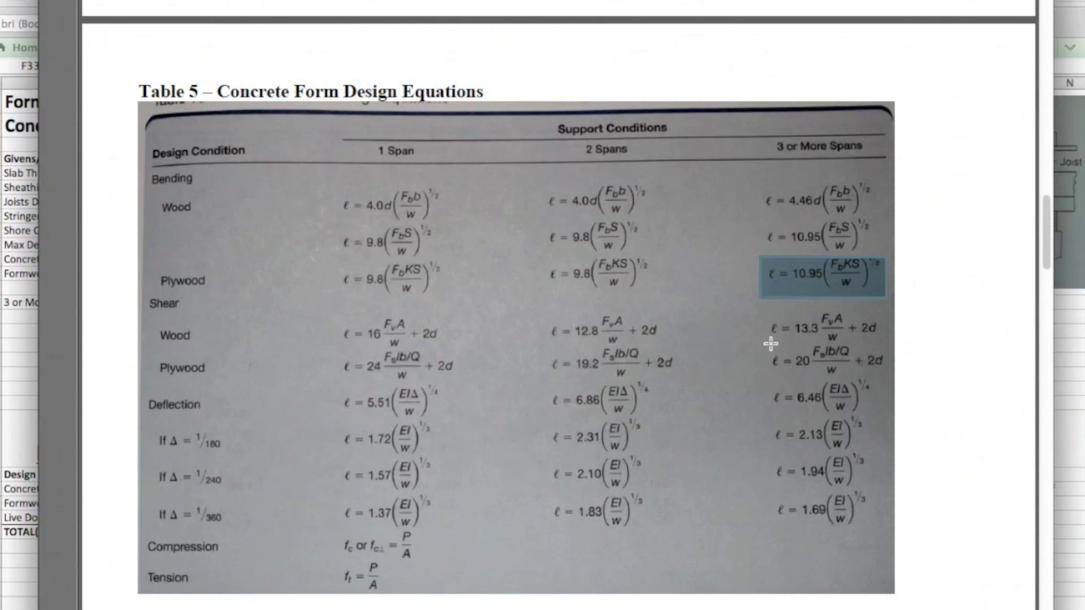
pyautogui.moveTo(767, 345); pyautogui.dragTo(889, 379)
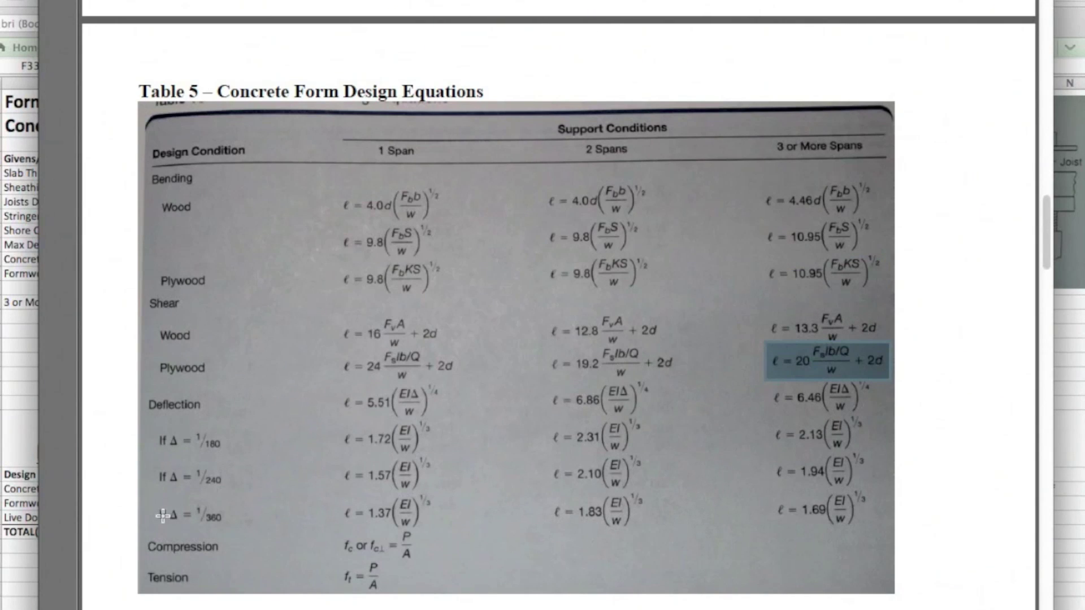
pyautogui.moveTo(776, 490); pyautogui.dragTo(874, 537)
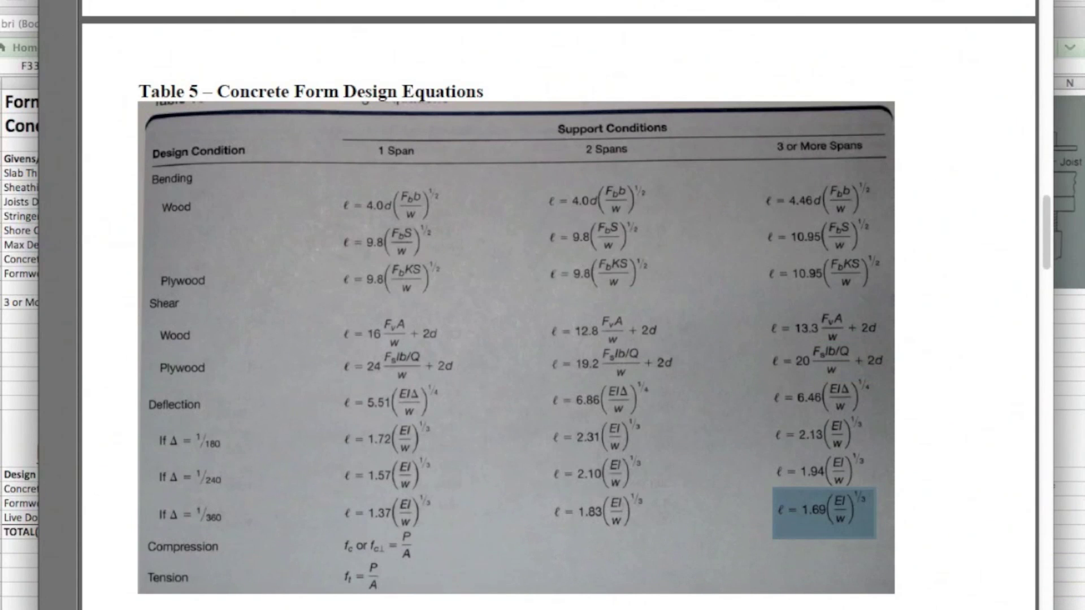
# Step: Switch back to the spreadsheet and examine the bending, shear and deflection span formulas in the Deck Design/Joist Spacing section
pyautogui.press('super+Tab')
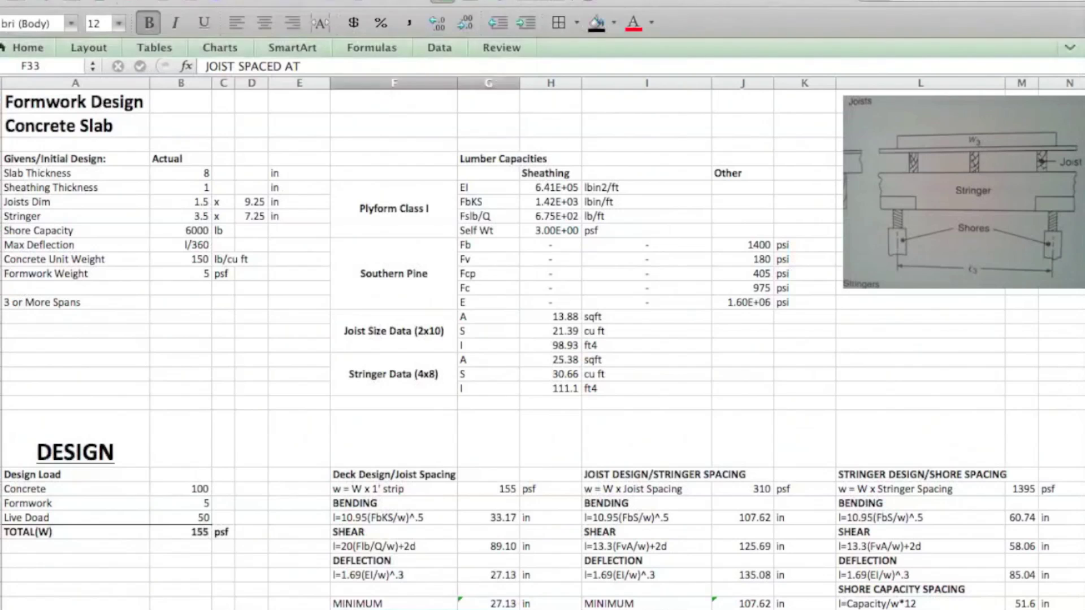
pyautogui.click(386, 516)
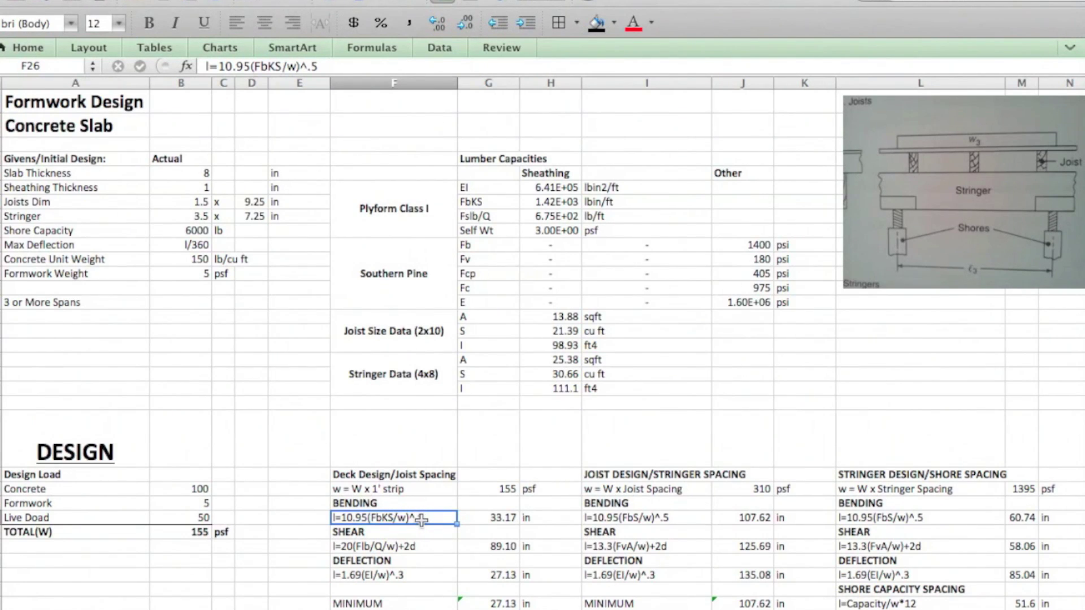
pyautogui.doubleClick(478, 519)
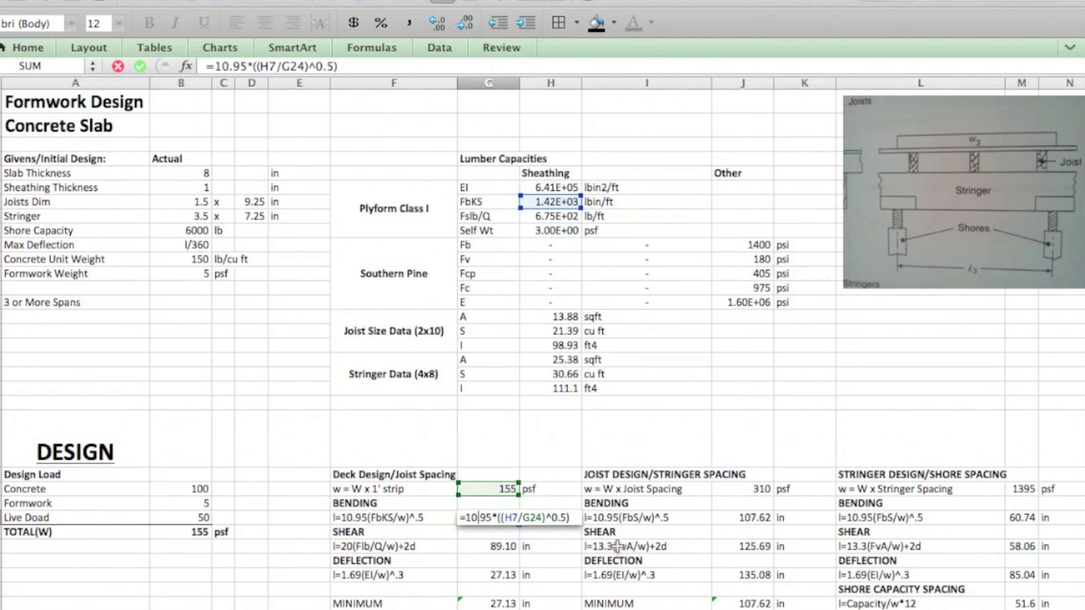
pyautogui.press('Return')
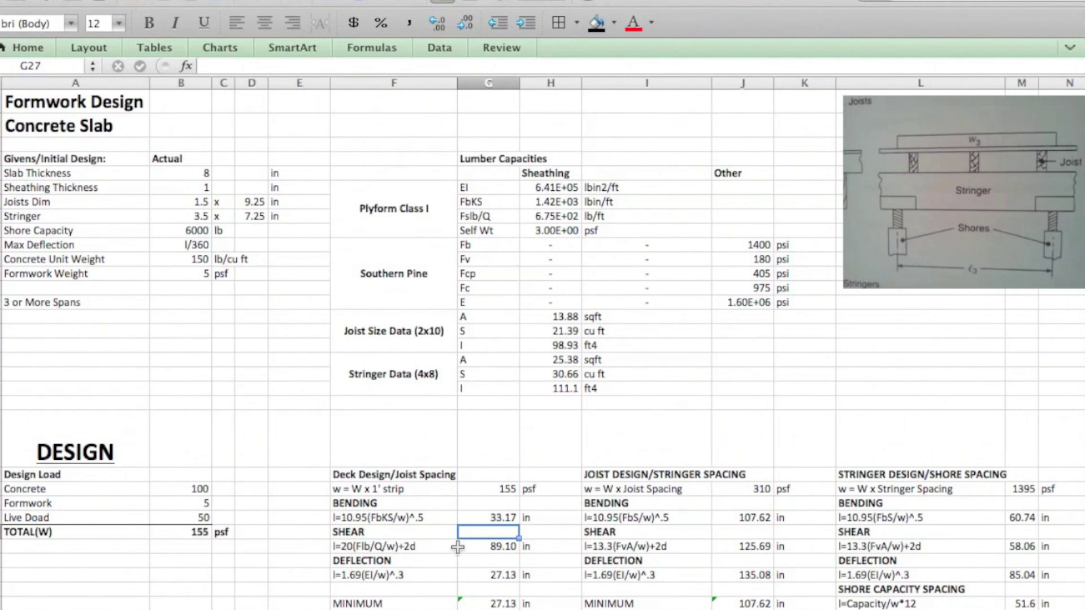
pyautogui.doubleClick(479, 547)
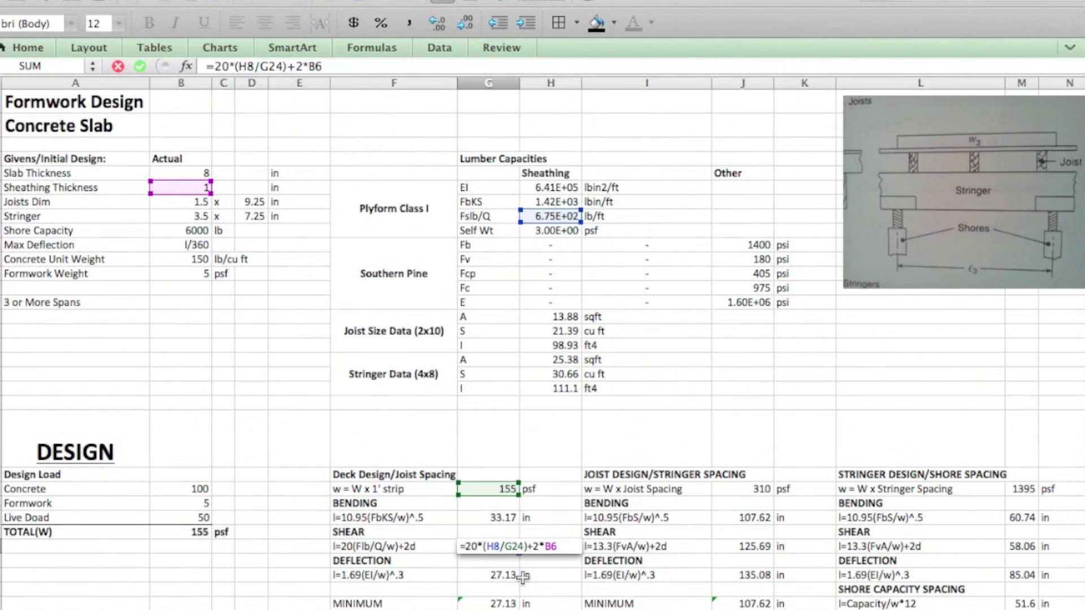
pyautogui.press('Return')
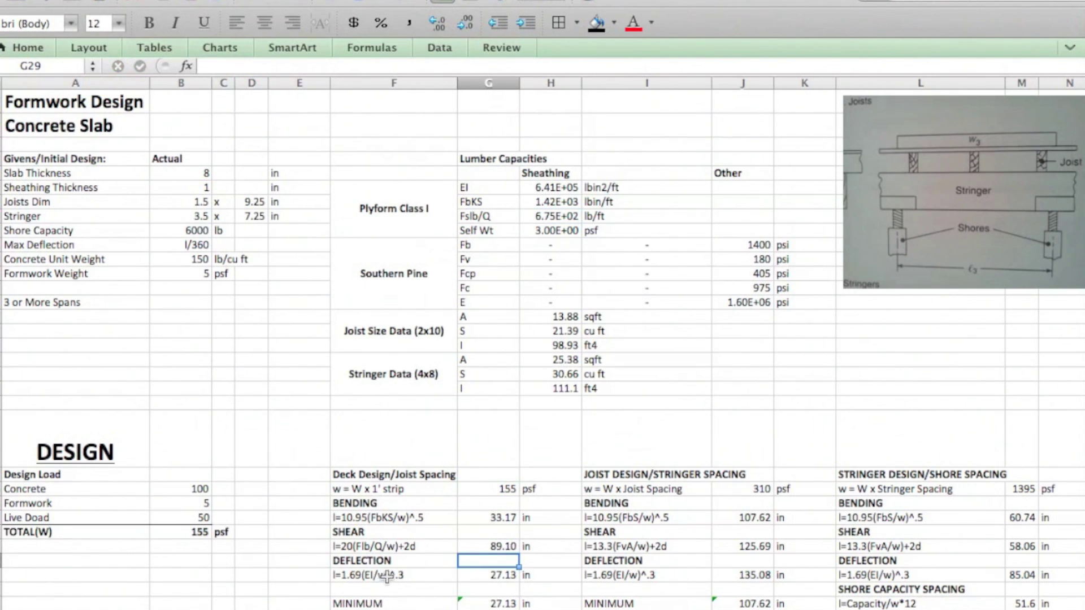
pyautogui.doubleClick(496, 571)
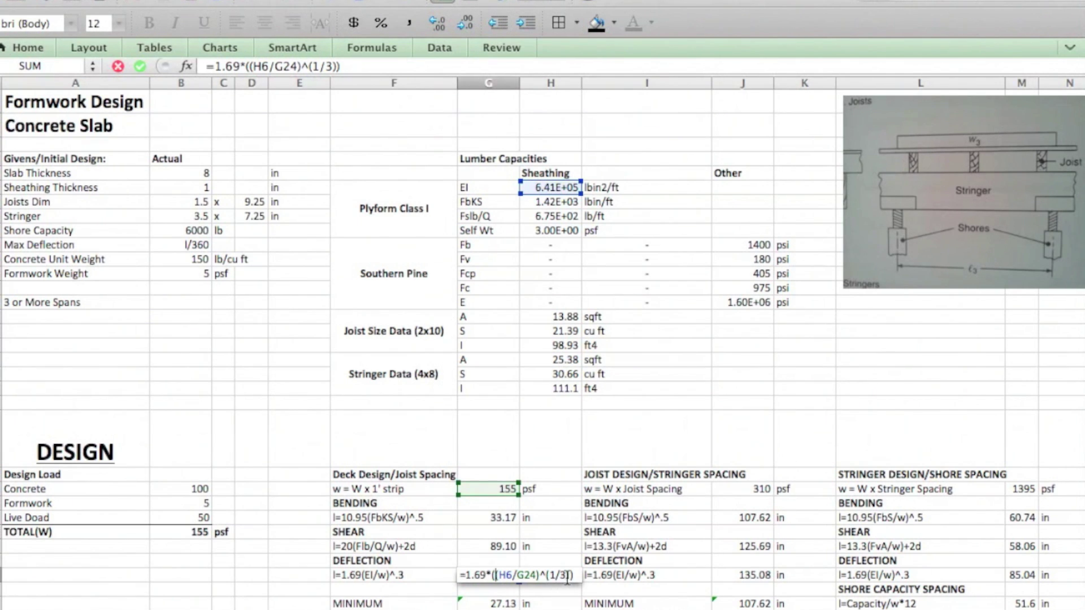
pyautogui.press('Return')
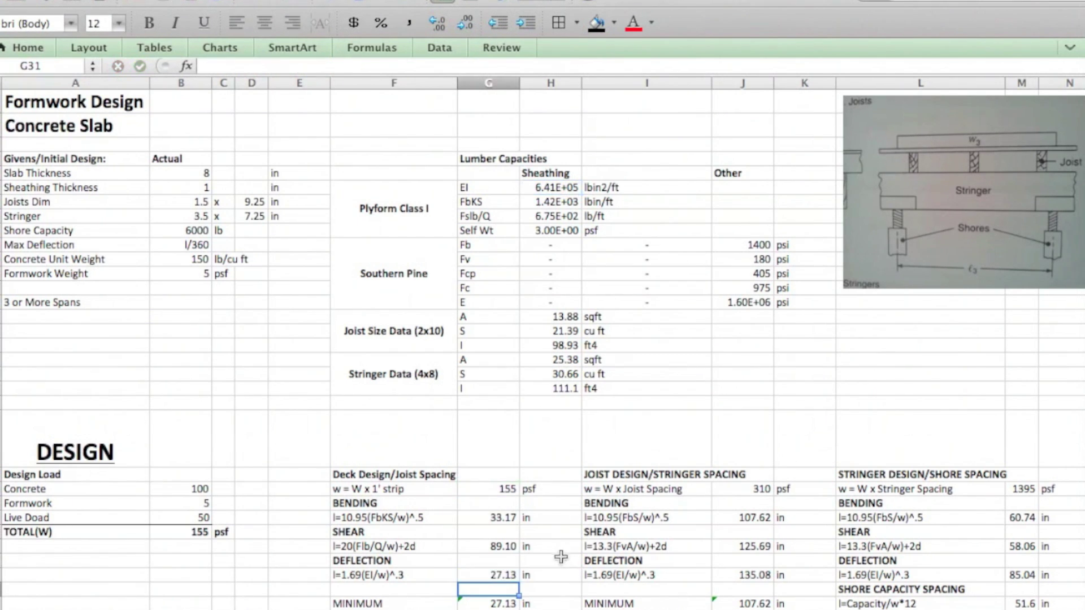
# Step: Examine the MINIMUM formula and the cell range it covers in the Deck Design/Joist Spacing section
pyautogui.click(510, 605)
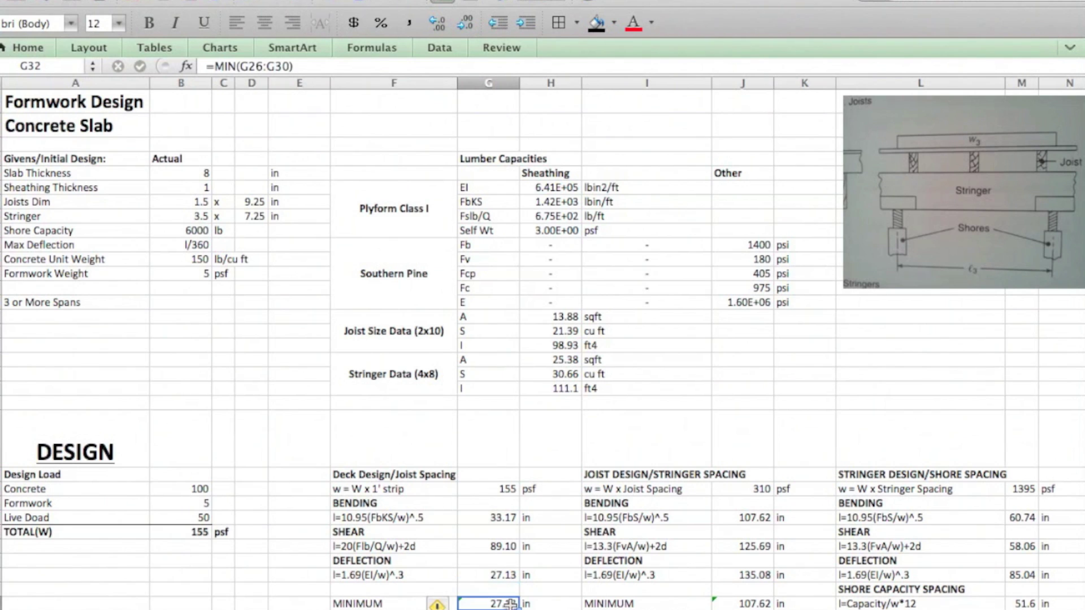
pyautogui.doubleClick(508, 604)
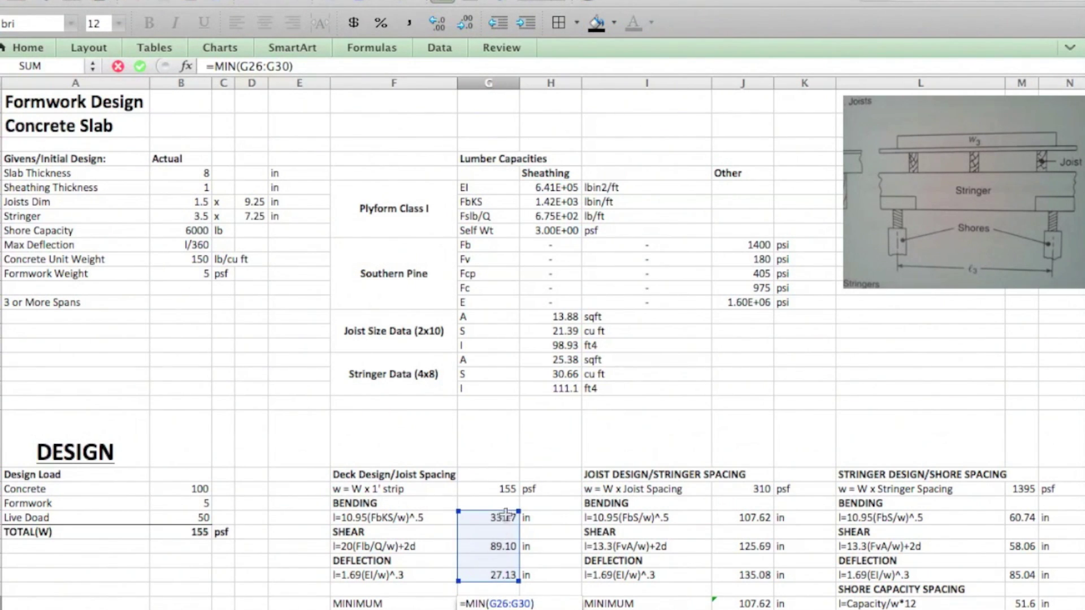
pyautogui.press('Return')
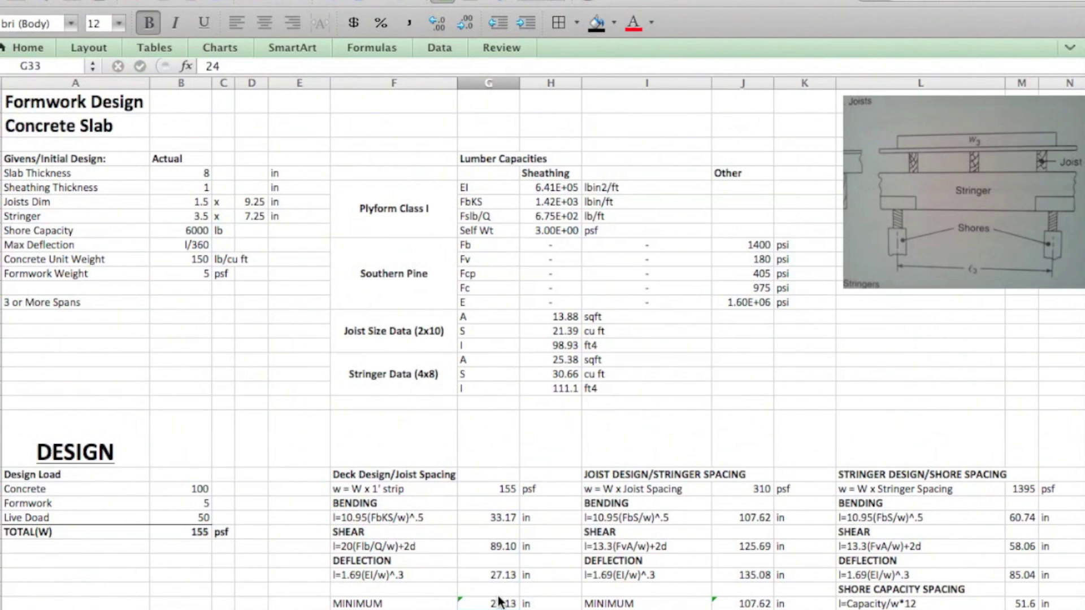
# Step: Compare the chosen joist, stringer and shore spacing entries with the minimum spans above them
pyautogui.scroll(-3, 551, 560)
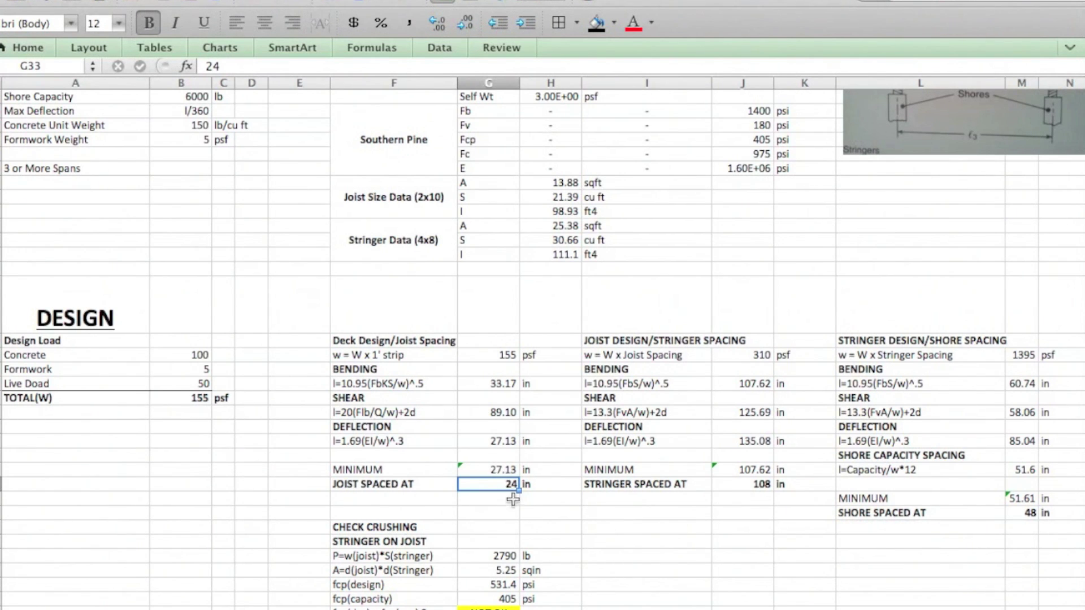
pyautogui.click(754, 483)
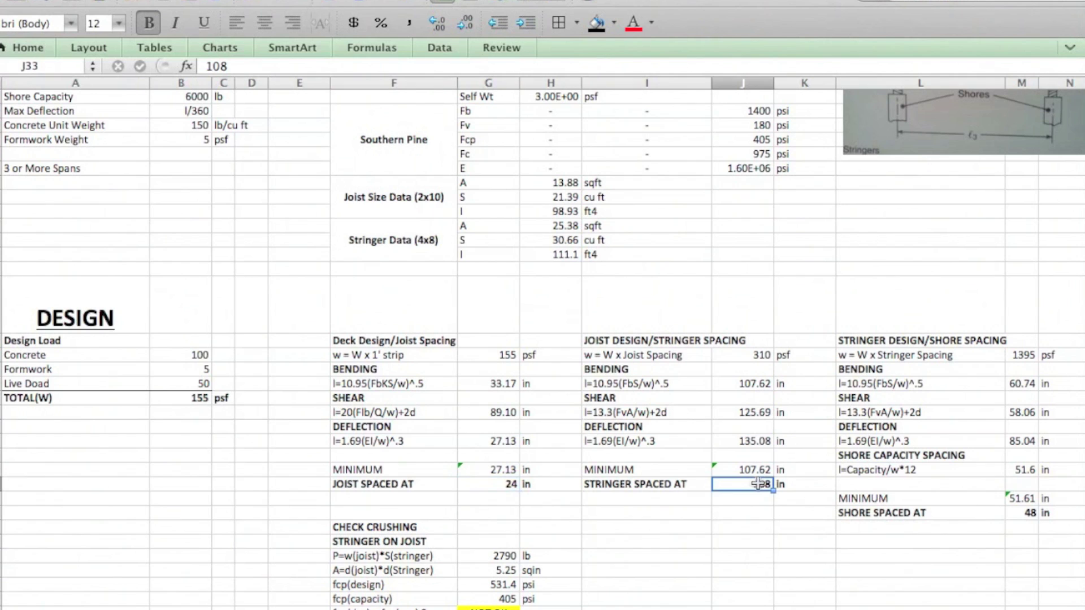
pyautogui.click(1028, 513)
pyautogui.click(498, 483)
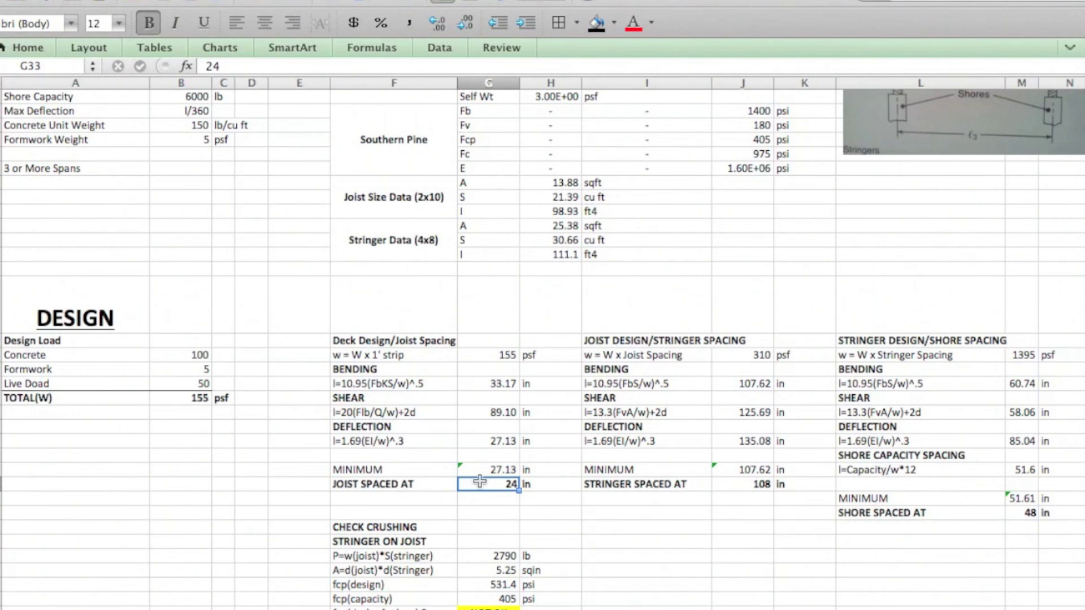
# Step: Examine the formula for w = W x Joist Spacing in the Joist Design/Stringer Spacing section
pyautogui.click(760, 355)
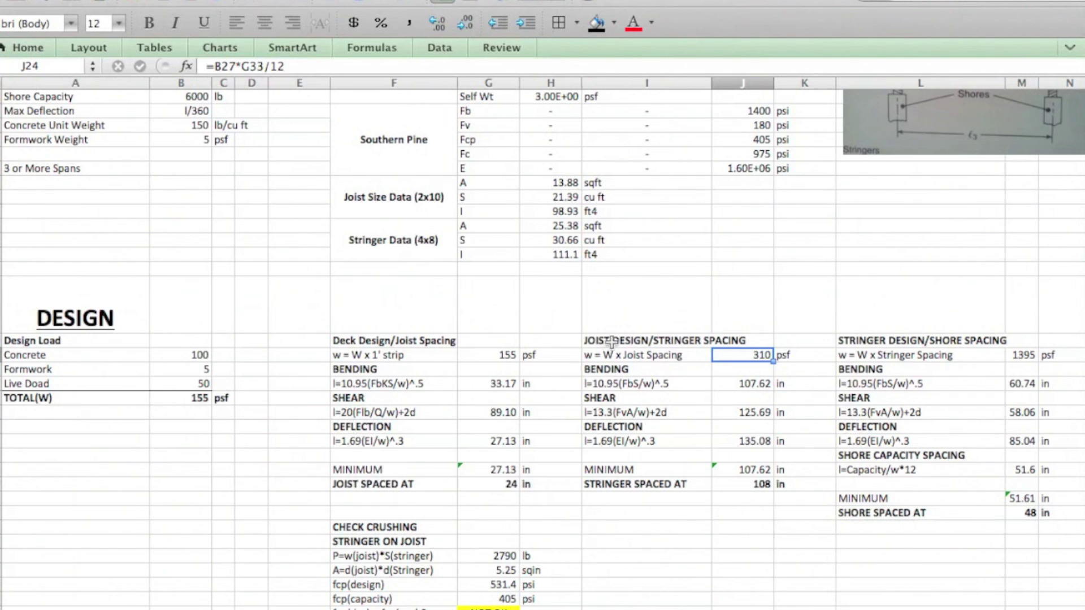
pyautogui.scroll(3, 816, 469)
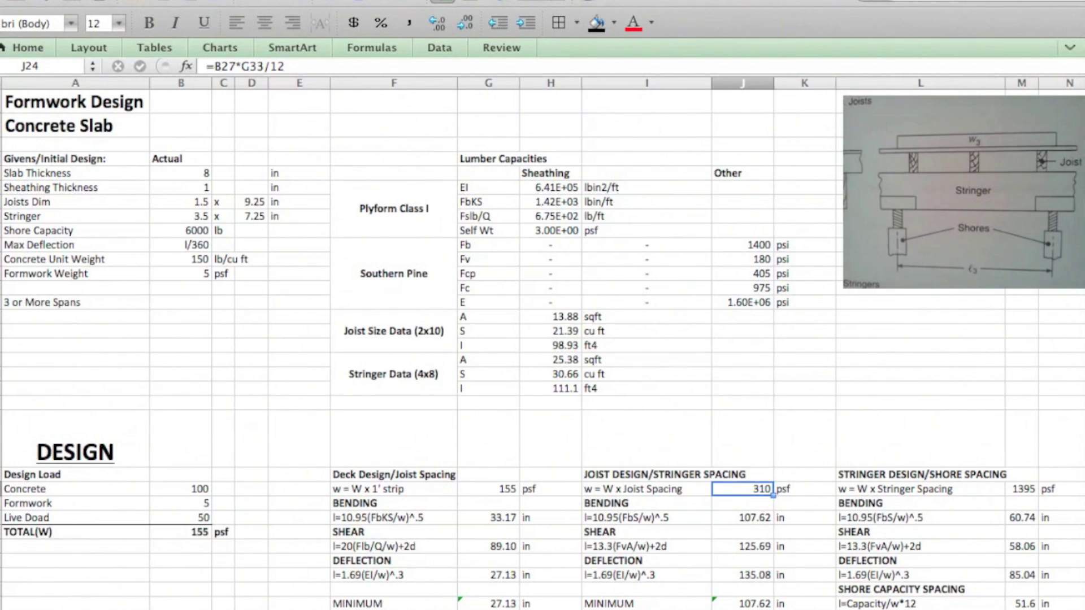
pyautogui.doubleClick(749, 492)
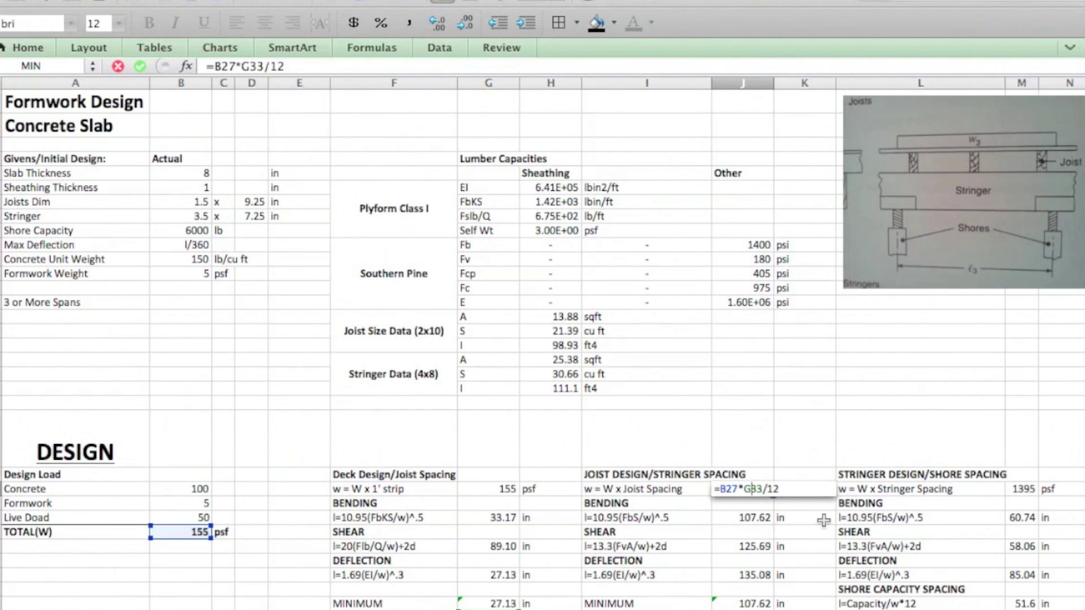
pyautogui.press('Return')
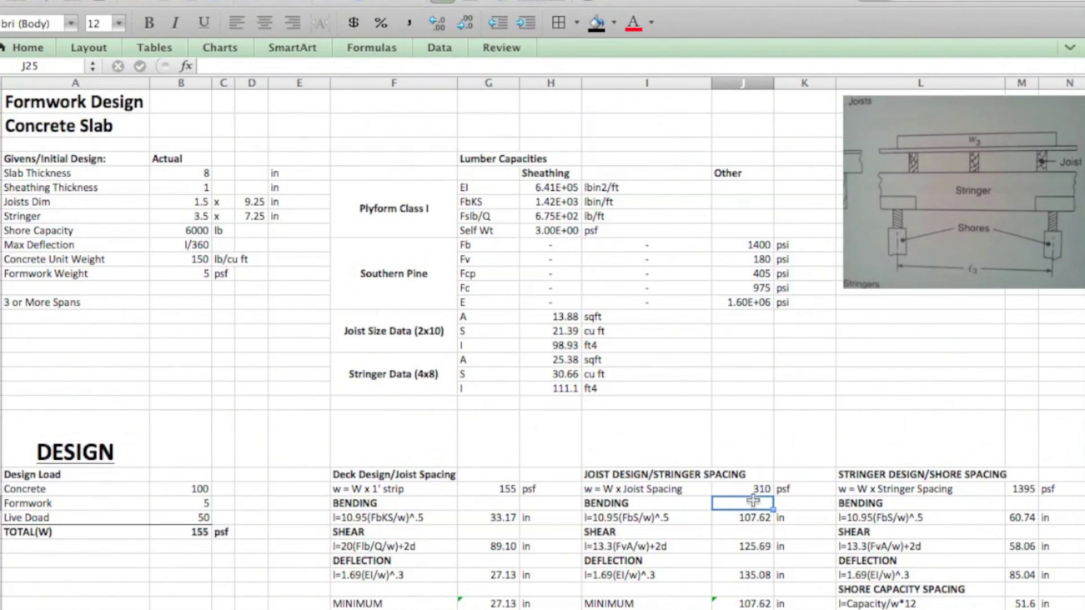
# Step: Compare the joist bending, shear and deflection equations with the wood equations for 3 or more spans in Table 5, and return to the spreadsheet
pyautogui.click(633, 518)
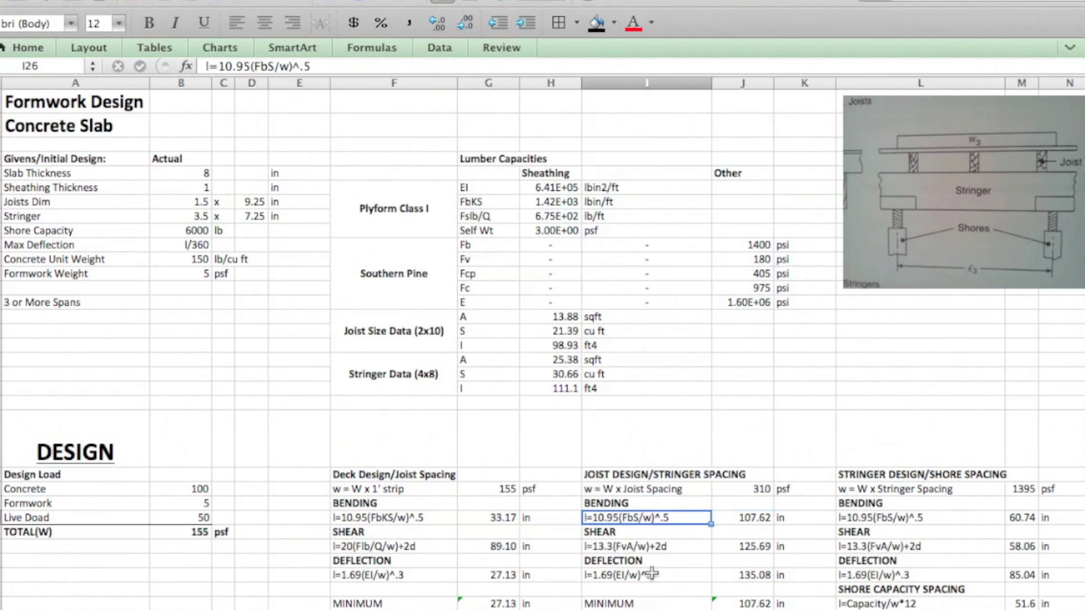
pyautogui.moveTo(604, 500); pyautogui.dragTo(616, 574)
pyautogui.press('super+Tab')
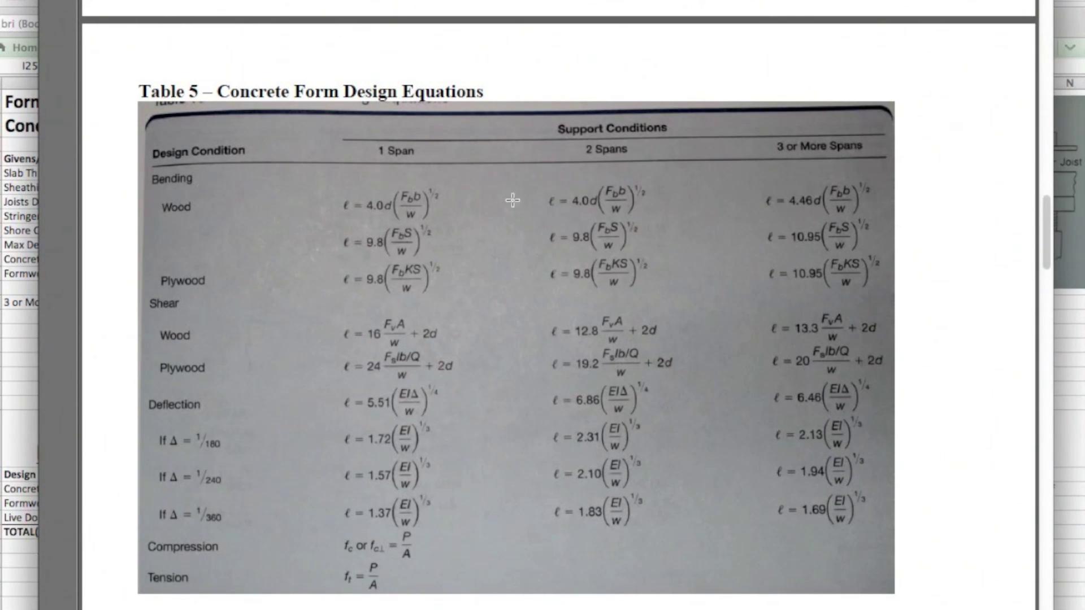
pyautogui.moveTo(767, 217); pyautogui.dragTo(870, 254)
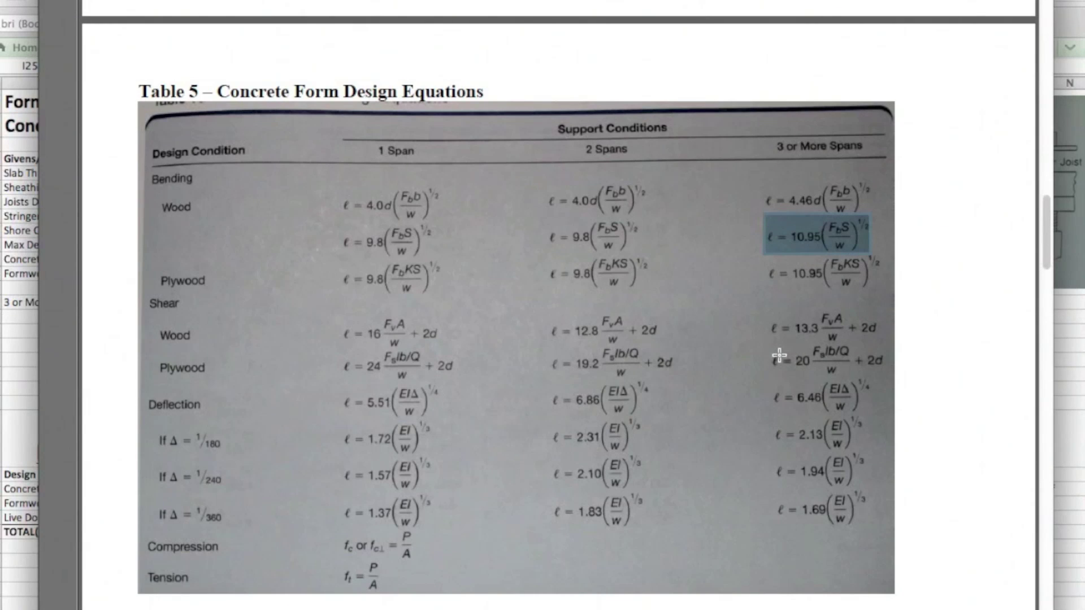
pyautogui.moveTo(764, 310); pyautogui.dragTo(882, 347)
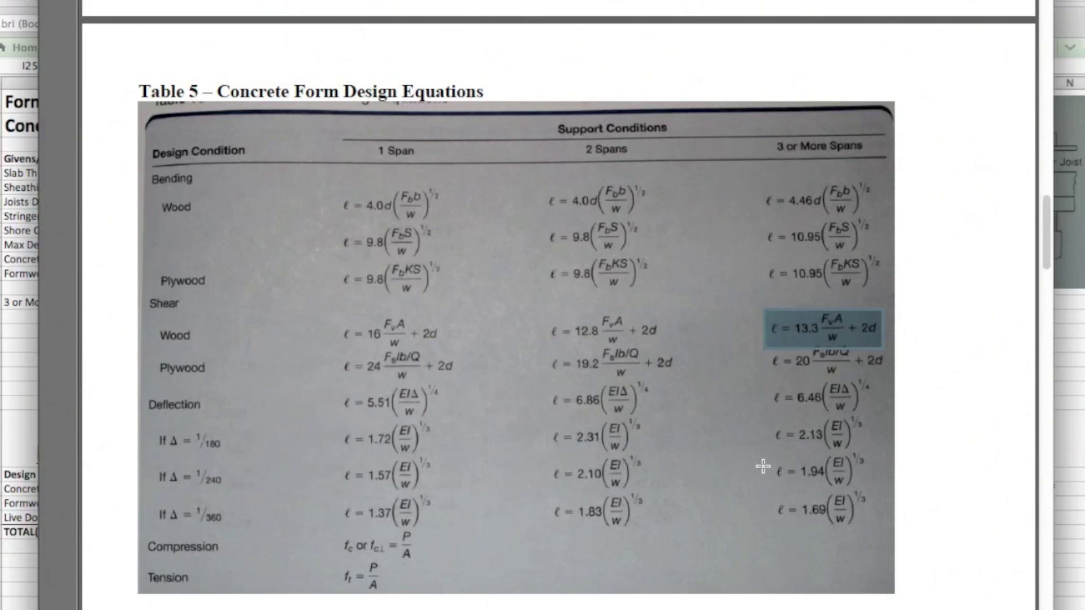
pyautogui.moveTo(775, 494); pyautogui.dragTo(885, 534)
pyautogui.click(1075, 366)
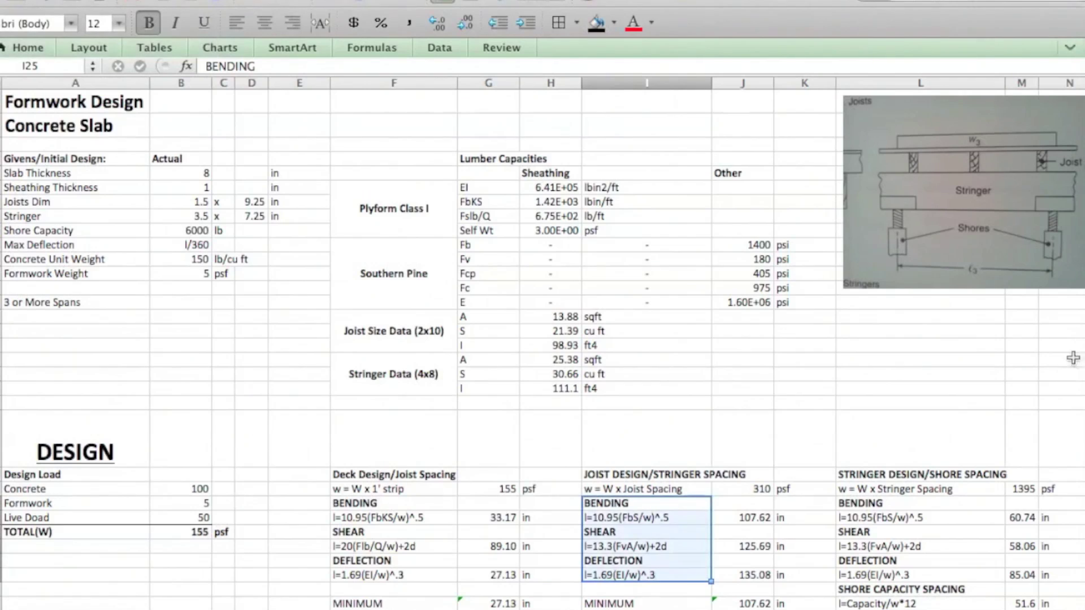
# Step: Examine the bending, shear and deflection span formulas and the cells they reference in the Joist Design/Stringer Spacing section
pyautogui.click(643, 518)
pyautogui.click(639, 545)
pyautogui.click(633, 575)
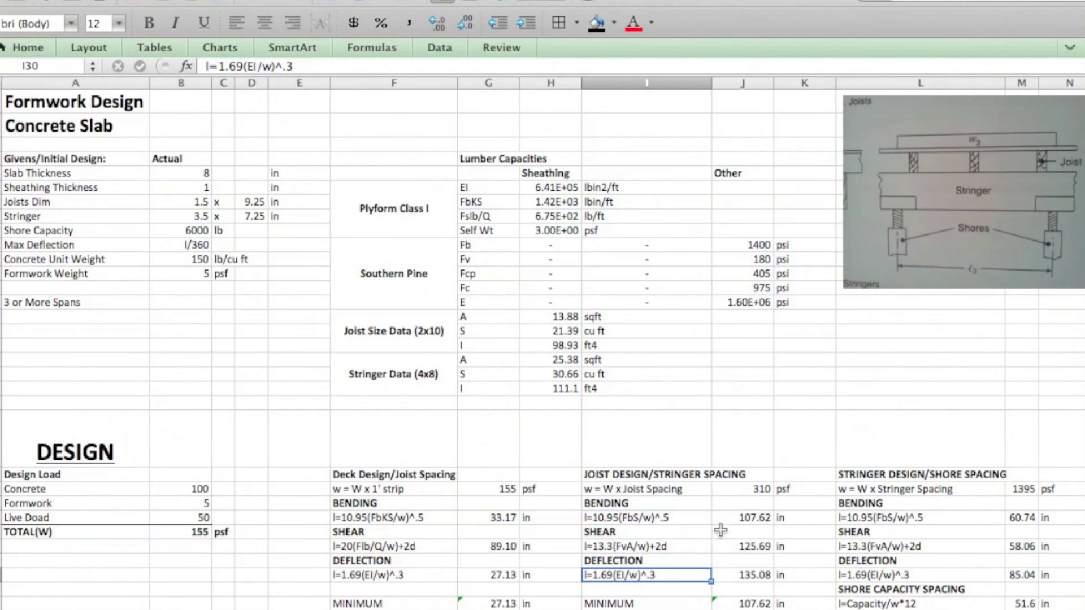
pyautogui.doubleClick(753, 518)
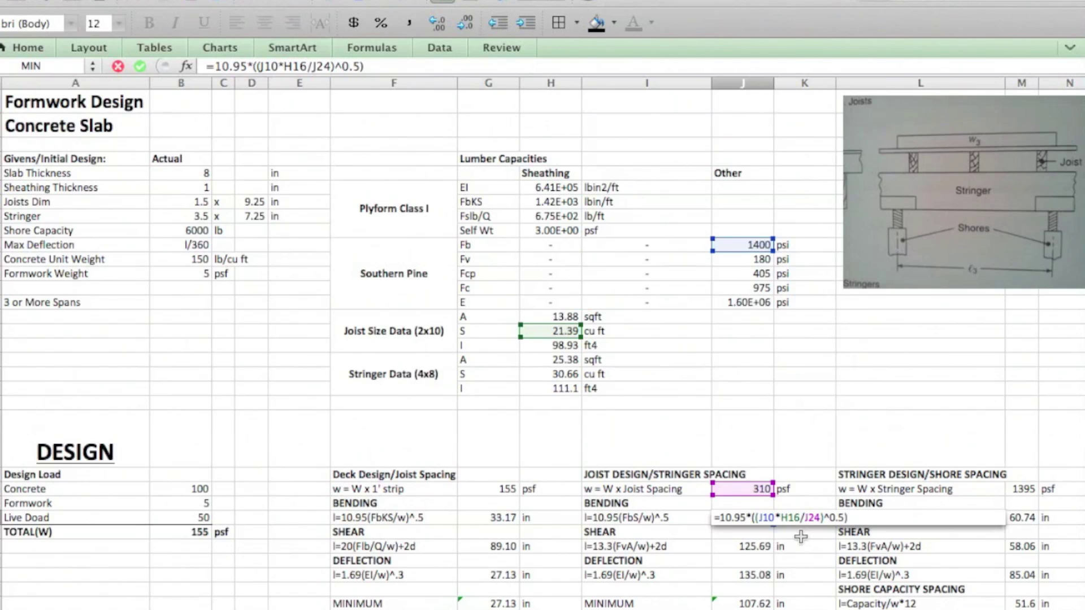
pyautogui.press('Return')
pyautogui.click(753, 546)
pyautogui.doubleClick(754, 547)
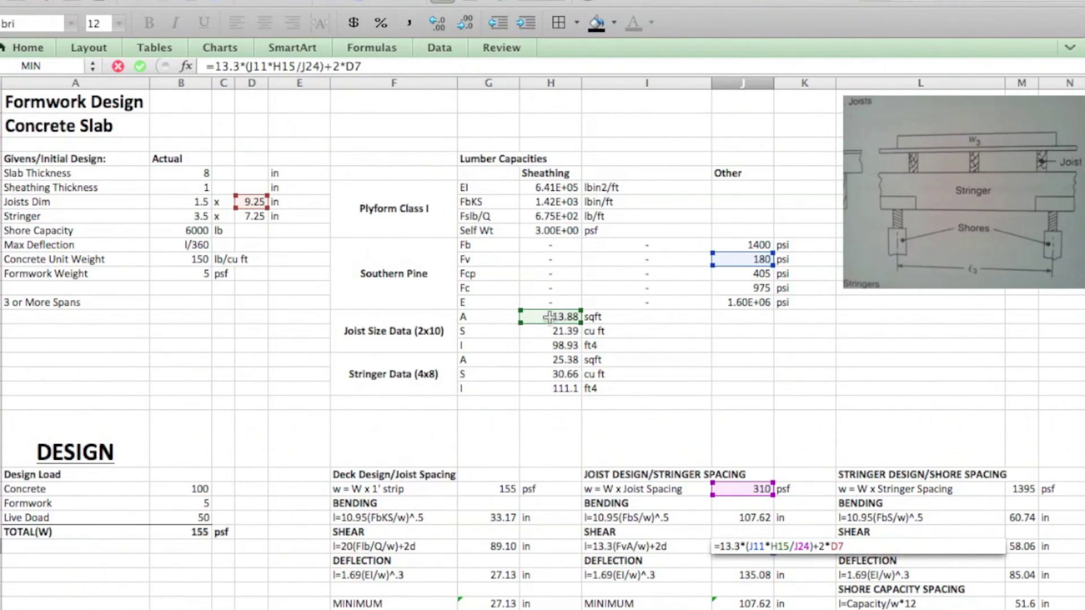
pyautogui.press('Return')
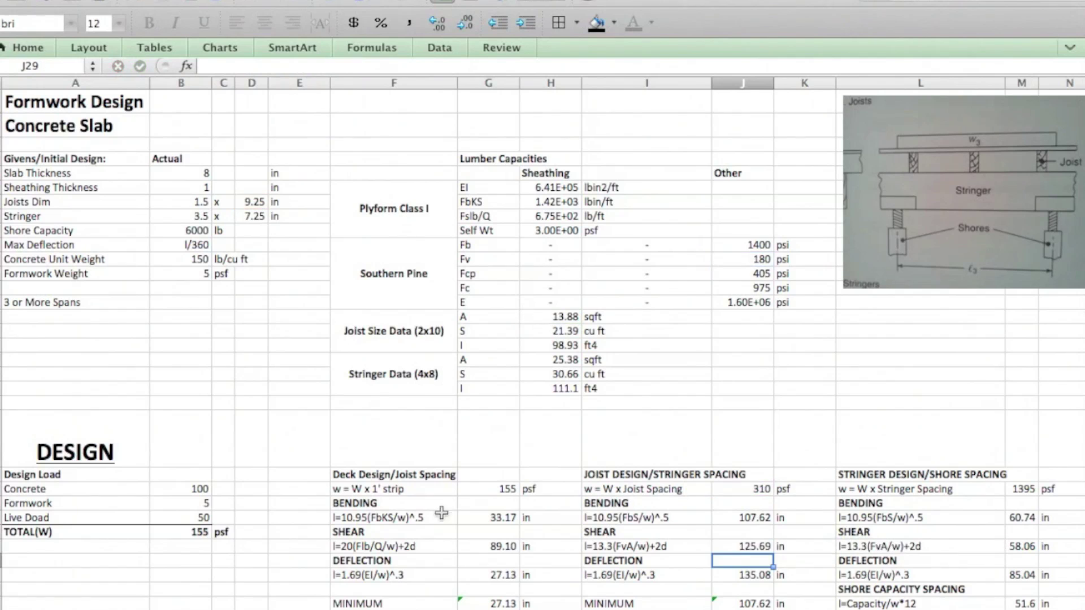
pyautogui.doubleClick(760, 578)
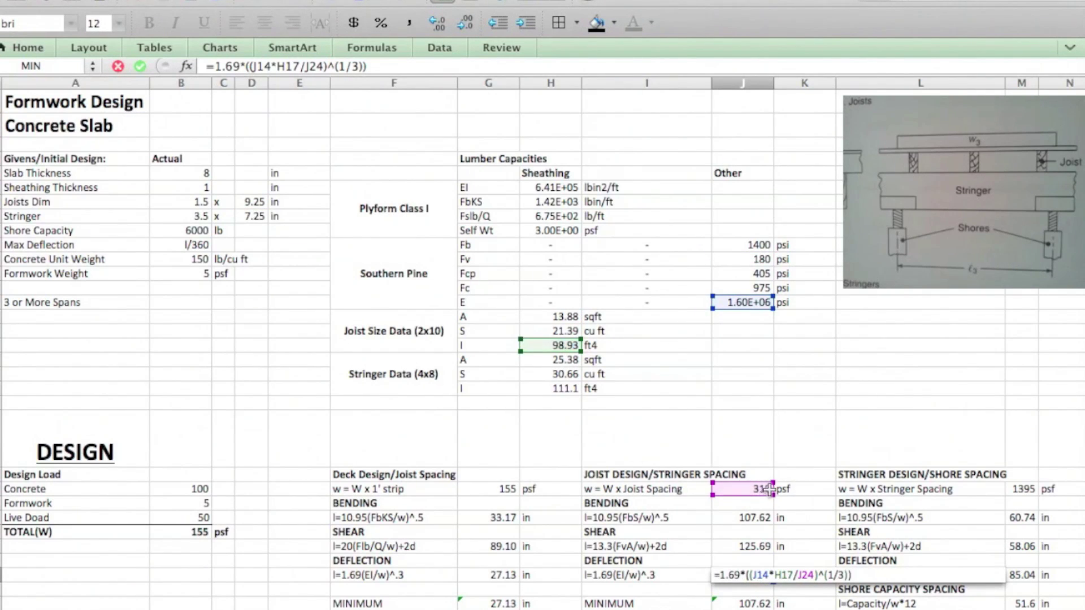
pyautogui.press('Return')
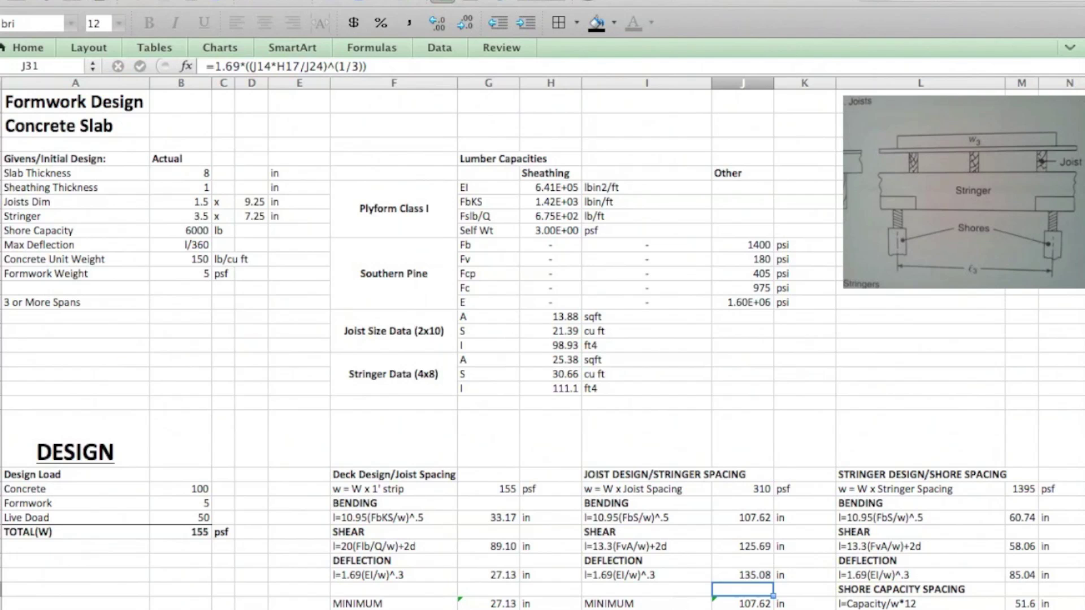
# Step: Compare the chosen stringer spacing with the minimum span in the Joist Design/Stringer Spacing section
pyautogui.click(757, 603)
pyautogui.press('Down')
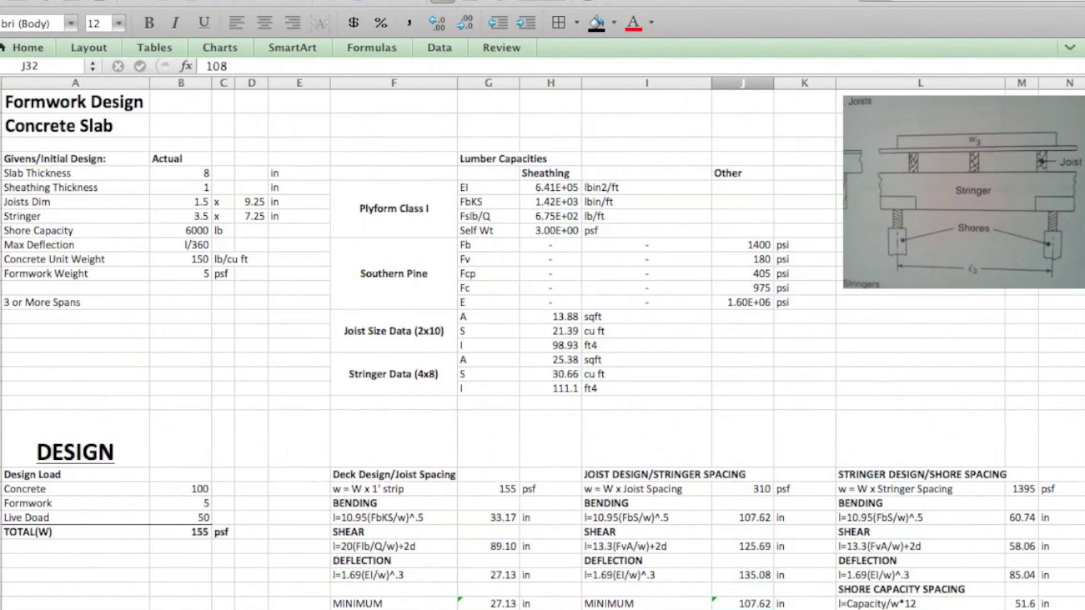
pyautogui.scroll(-6, 760, 407)
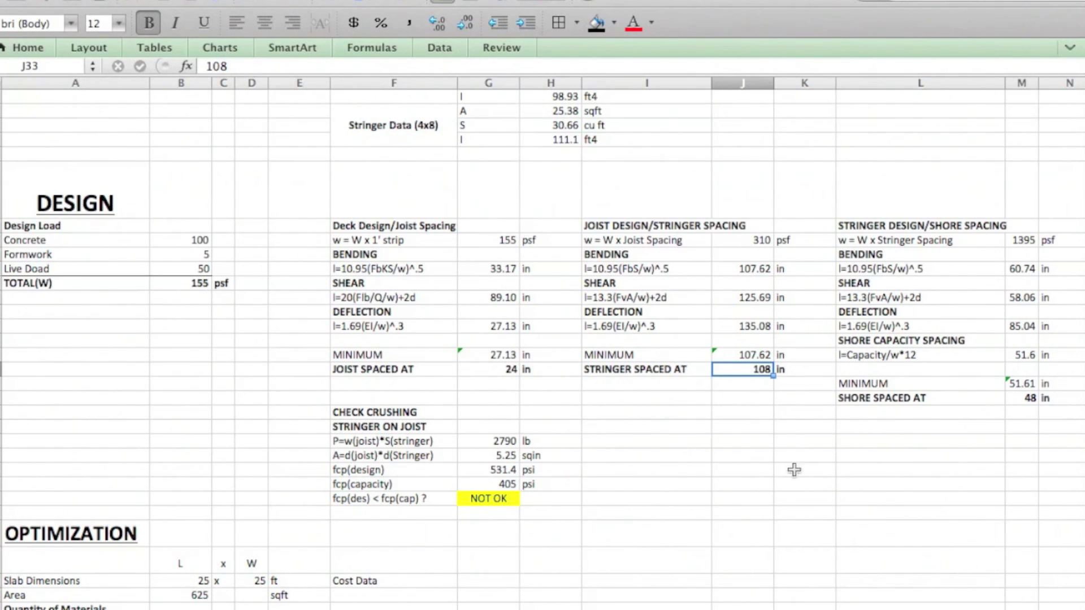
pyautogui.scroll(4, 788, 464)
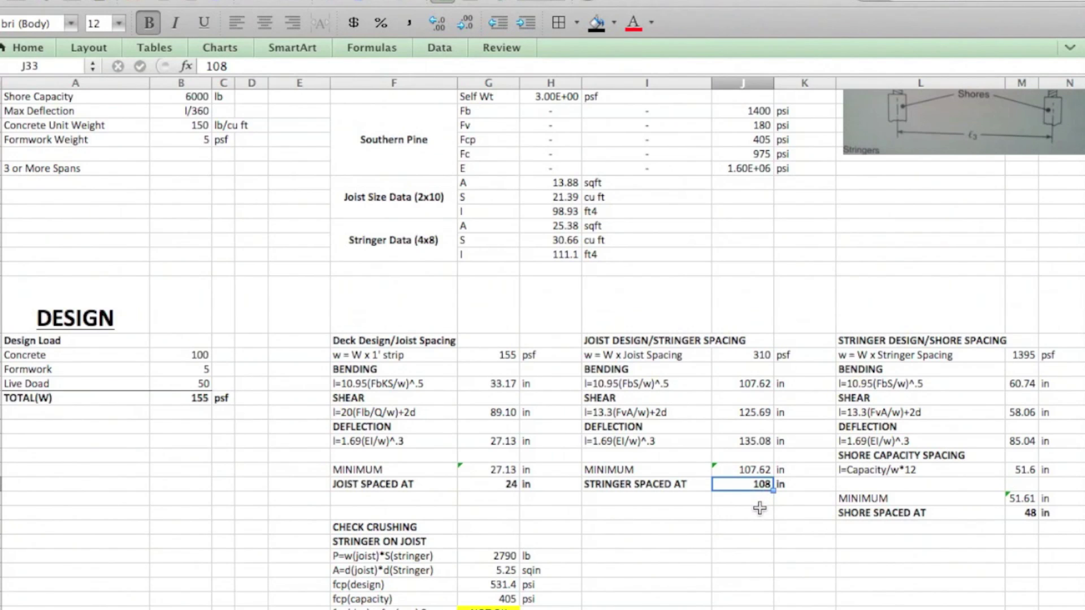
# Step: Try a stringer spacing of 96 in, and set it back to 108 in
pyautogui.write('96')
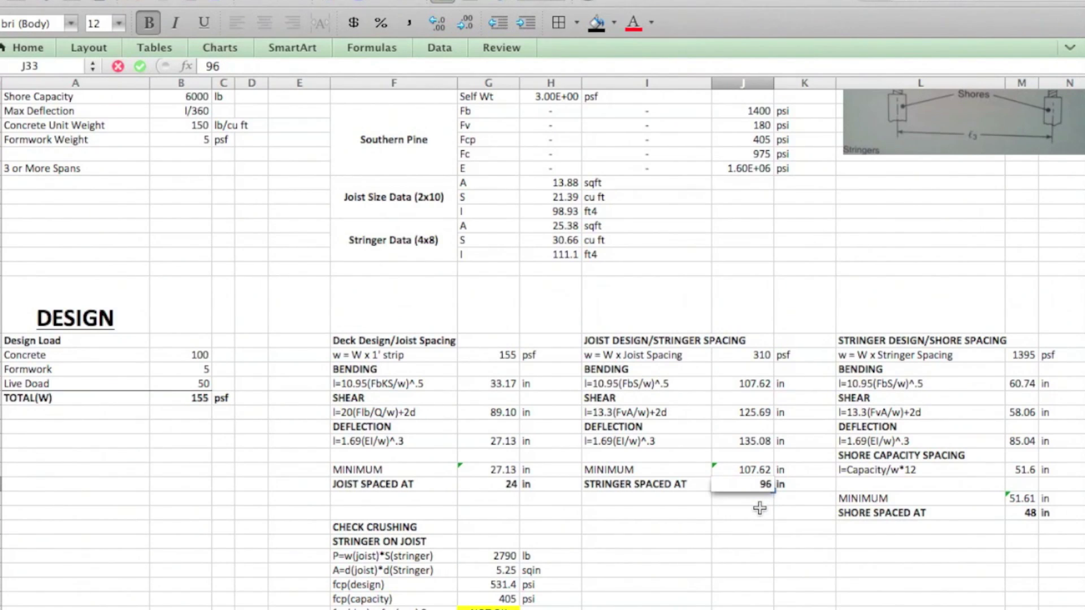
pyautogui.press('Return')
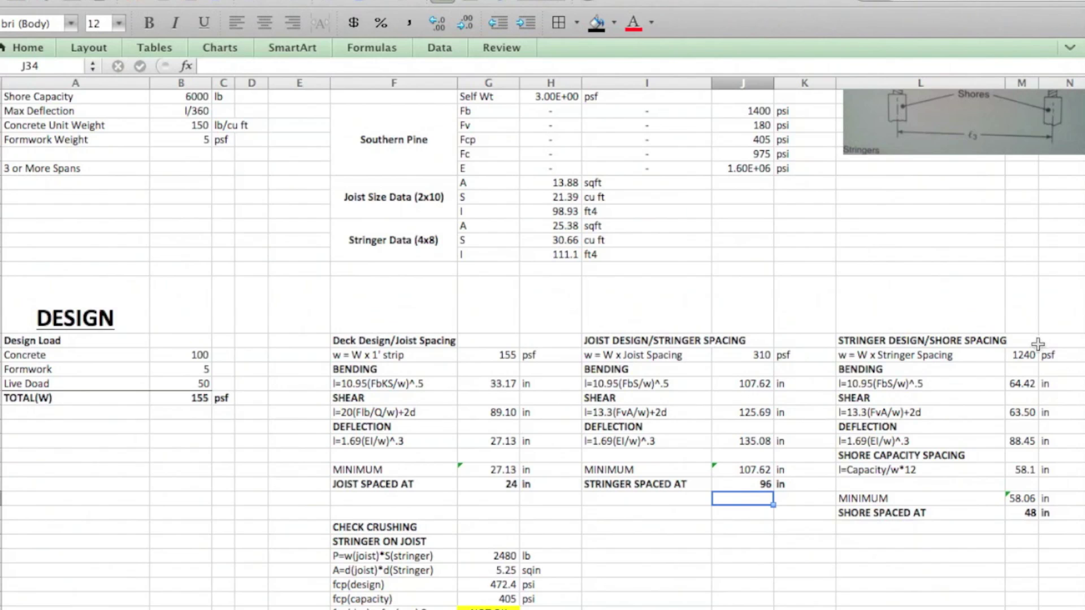
pyautogui.click(760, 483)
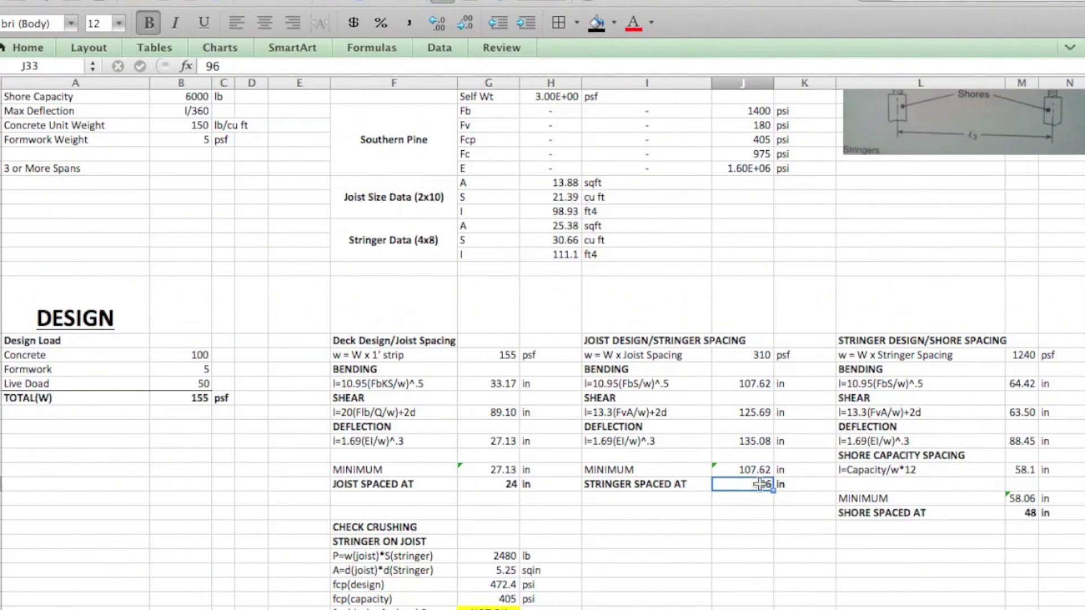
pyautogui.write('108')
pyautogui.press('Return')
pyautogui.click(799, 541)
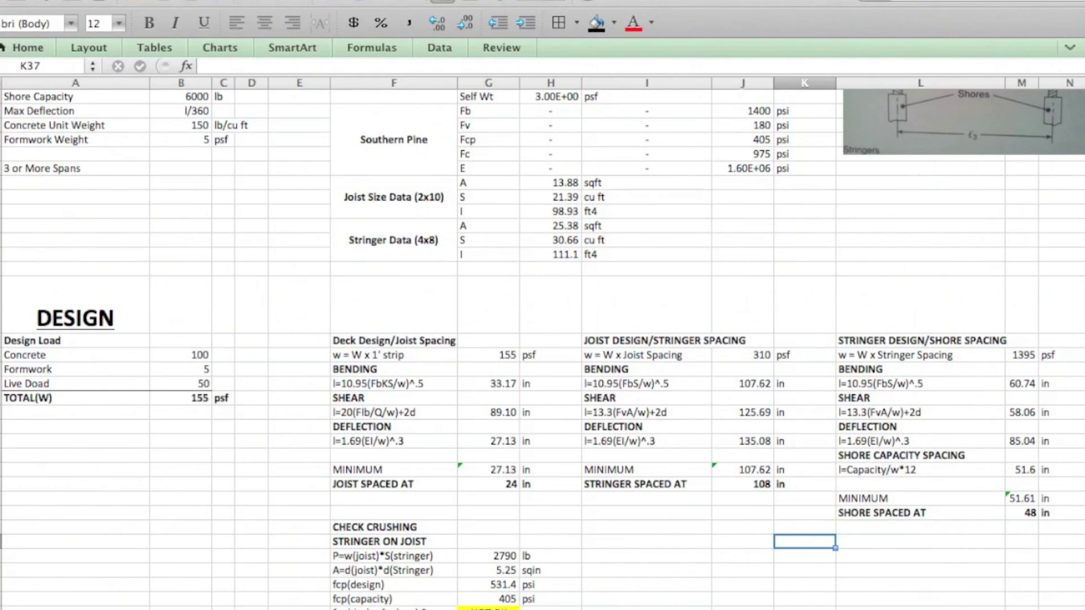
# Step: Examine the formula for w = W x Stringer Spacing in the Stringer Design/Shore Spacing section
pyautogui.click(862, 340)
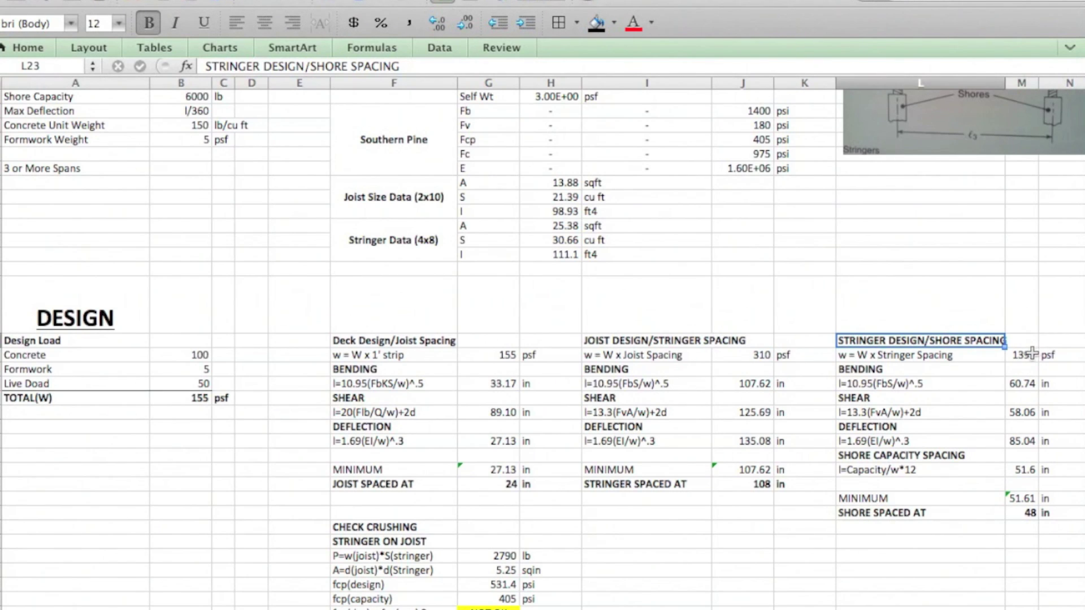
pyautogui.doubleClick(1030, 355)
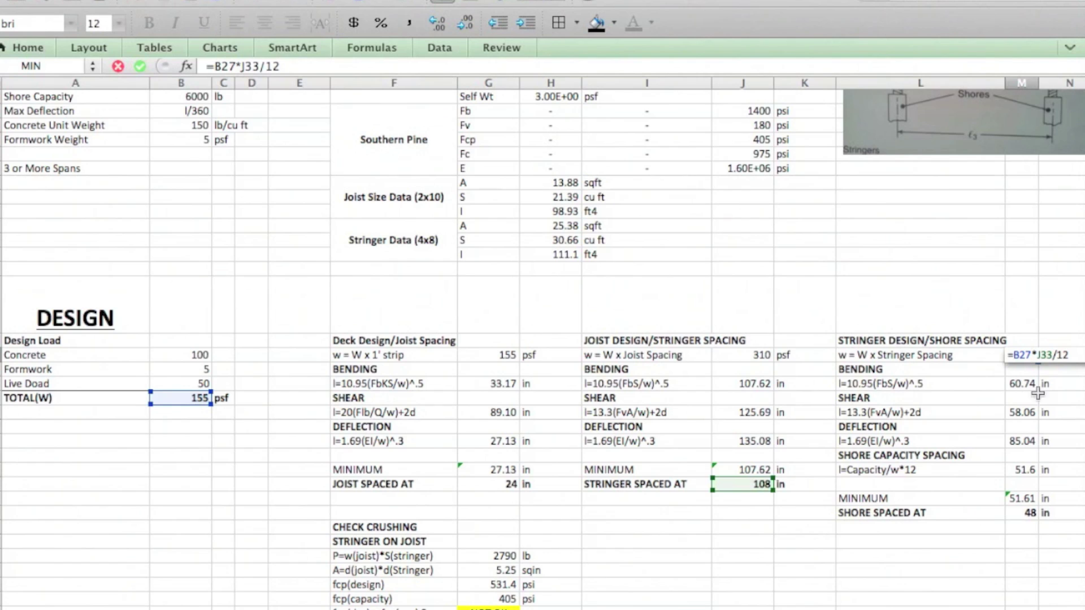
pyautogui.scroll(3, 899, 362)
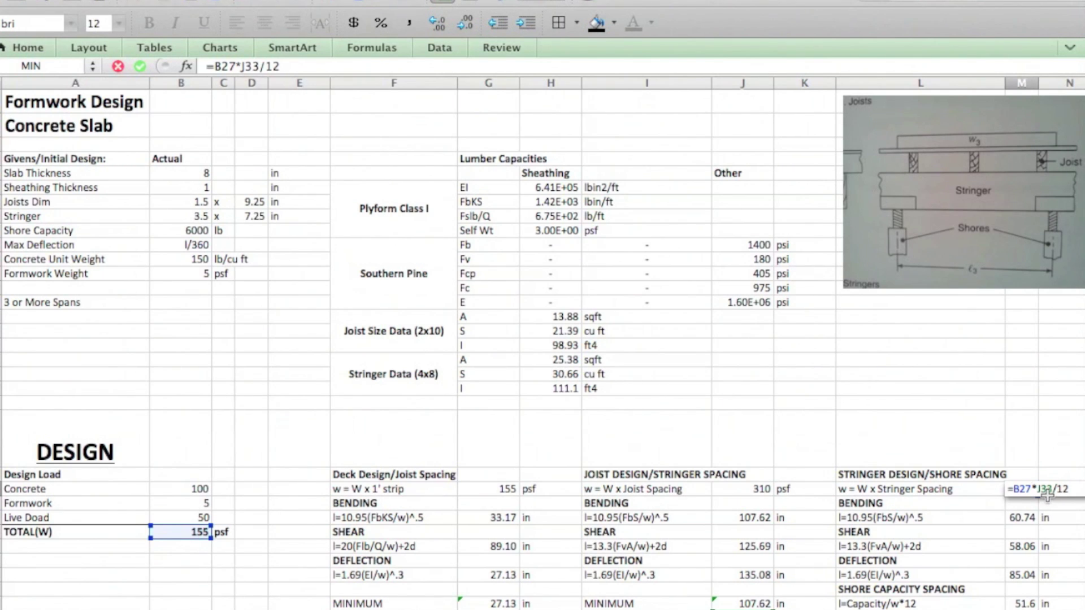
pyautogui.press('Return')
# Step: Examine the bending span formula in the Stringer Design/Shore Spacing section and leave it without saving edits
pyautogui.scroll(-6, 892, 384)
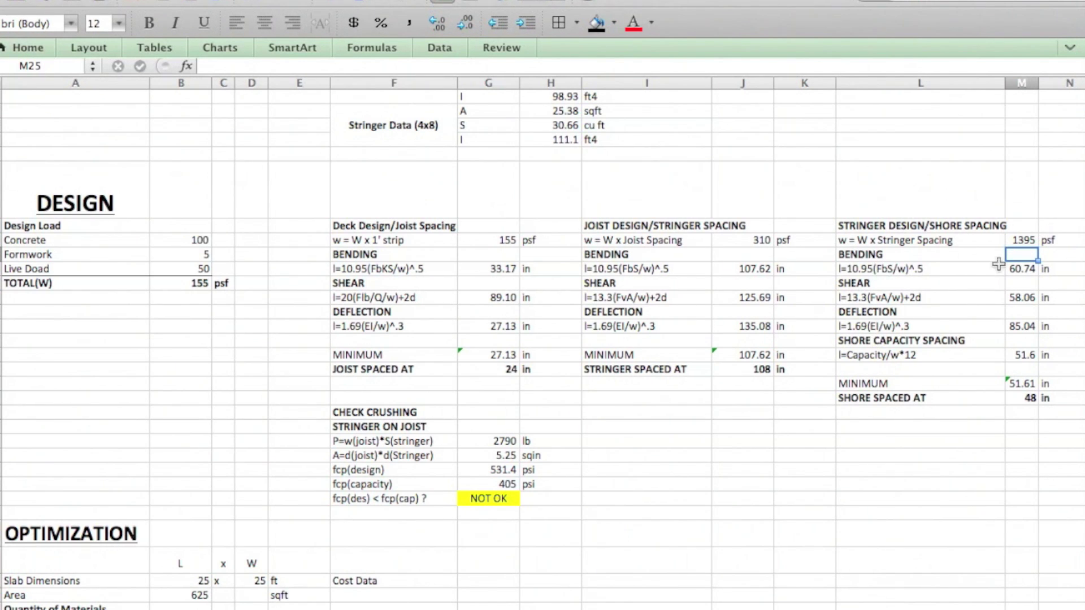
pyautogui.scroll(3, 1001, 291)
pyautogui.doubleClick(1023, 384)
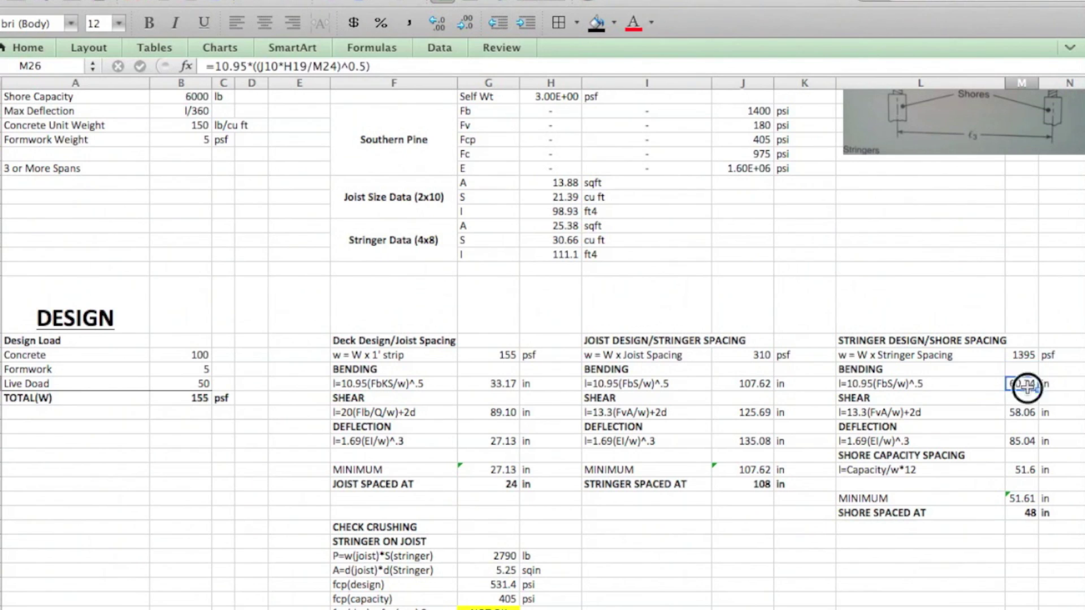
pyautogui.scroll(3, 846, 444)
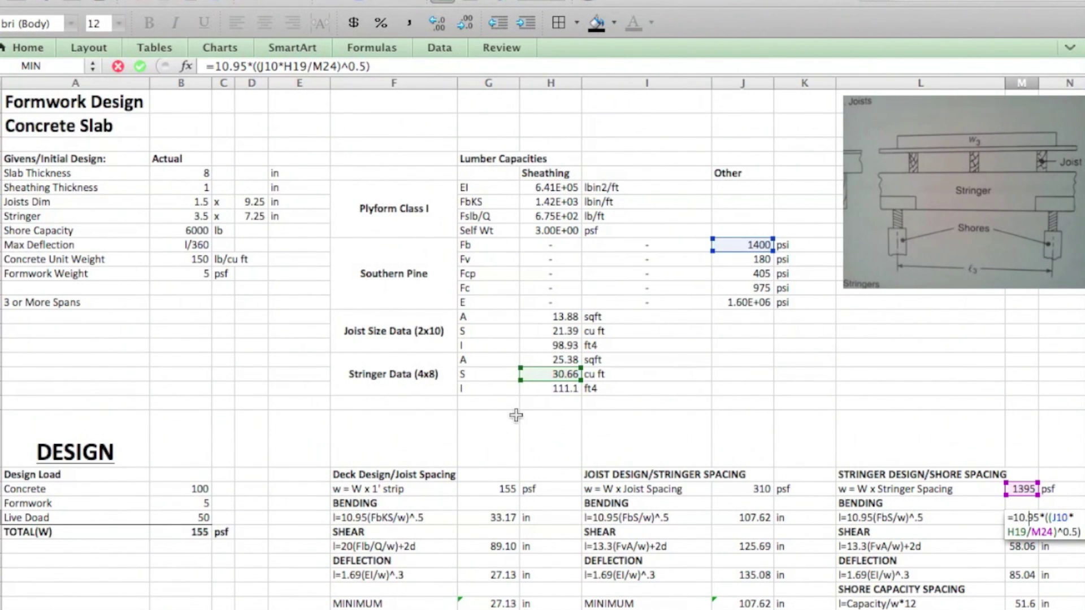
pyautogui.click(411, 341)
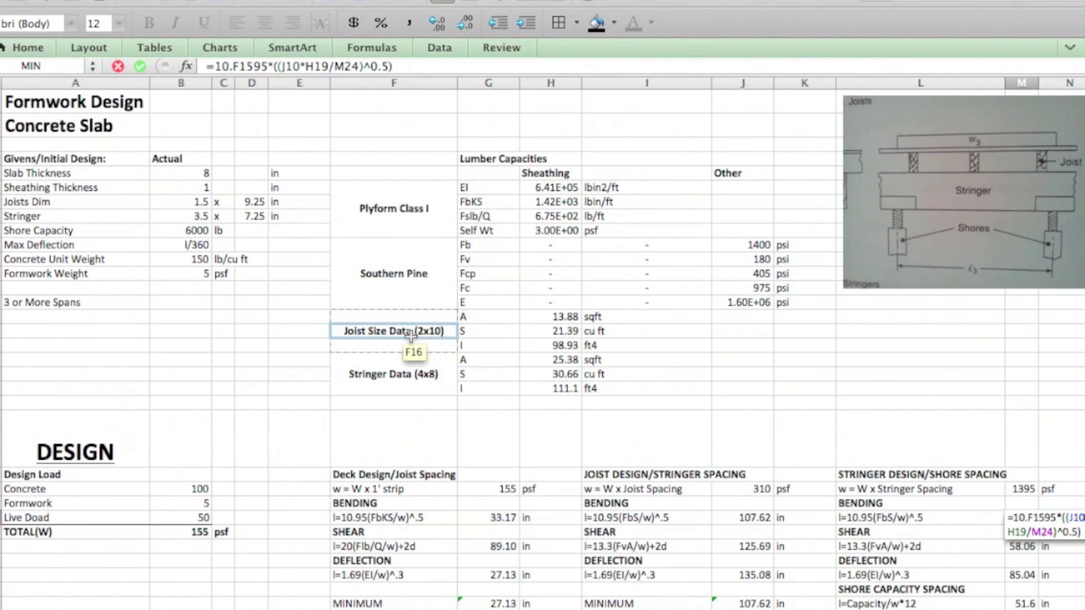
pyautogui.press('Escape')
# Step: Compare the 4x8 stringer size data with the 2x10 joist data, and review the Southern Pine capacities
pyautogui.click(411, 336)
pyautogui.moveTo(396, 374); pyautogui.dragTo(626, 372)
pyautogui.moveTo(406, 324); pyautogui.dragTo(634, 327)
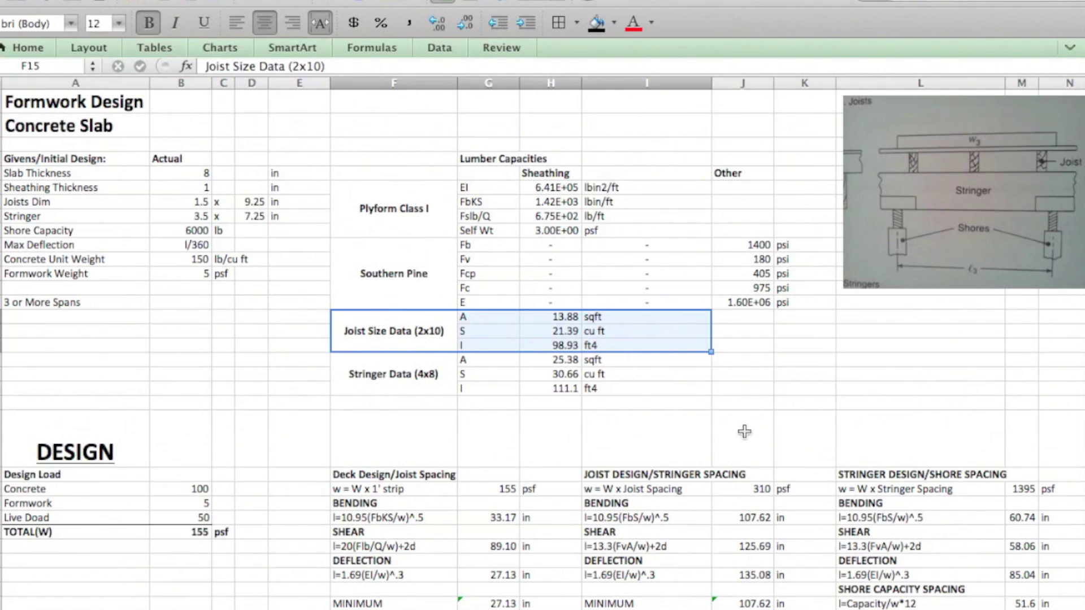
pyautogui.click(743, 436)
pyautogui.moveTo(761, 245); pyautogui.dragTo(758, 303)
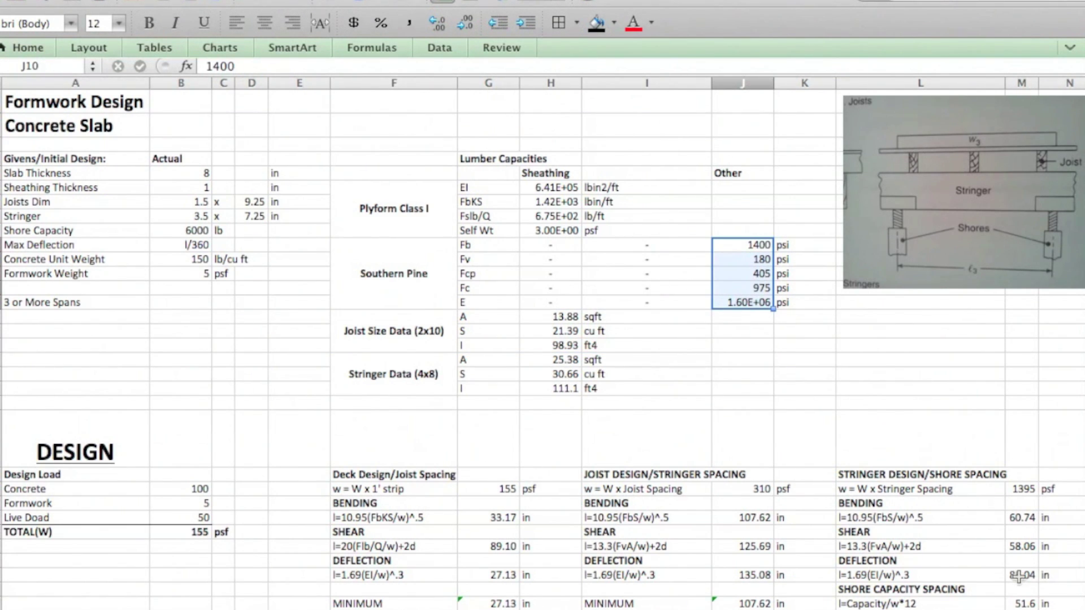
# Step: Examine the MINIMUM and shore capacity spacing formulas in the Stringer Design/Shore Spacing section
pyautogui.scroll(-5, 1003, 584)
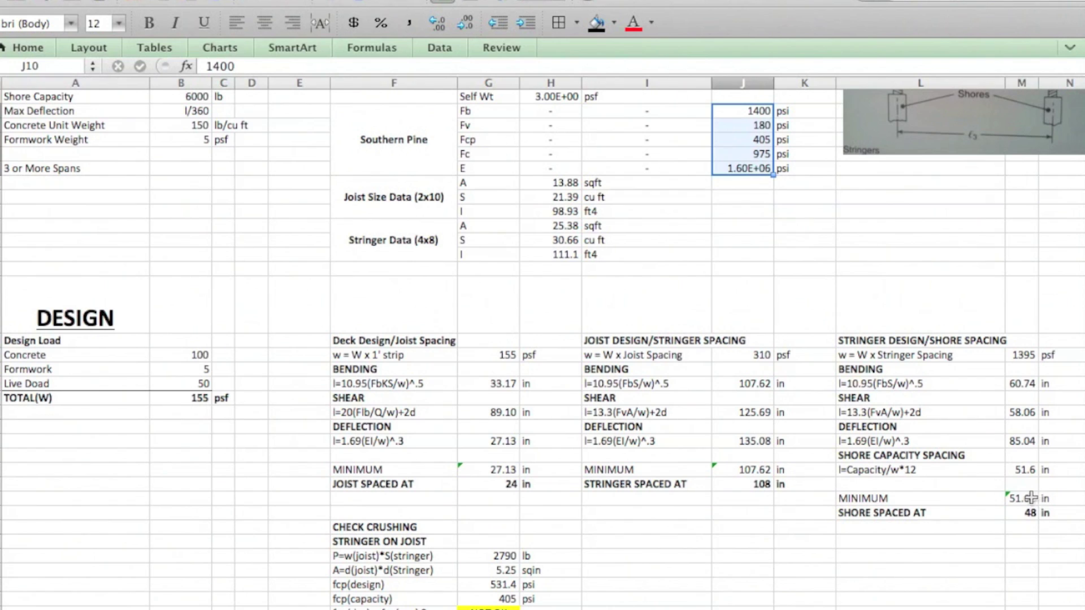
pyautogui.click(1028, 499)
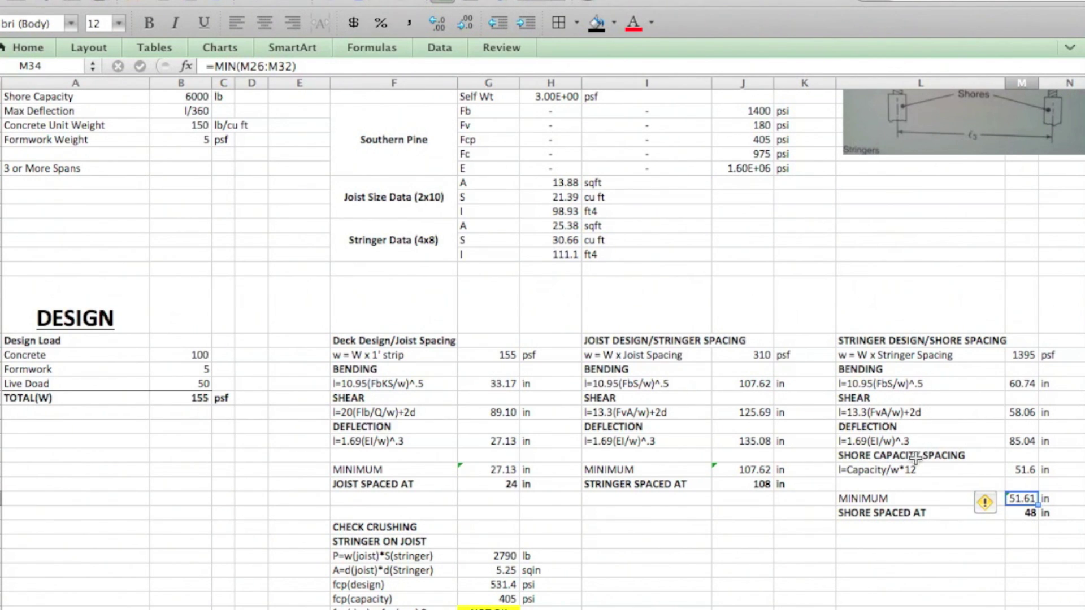
pyautogui.moveTo(868, 455); pyautogui.dragTo(1054, 469)
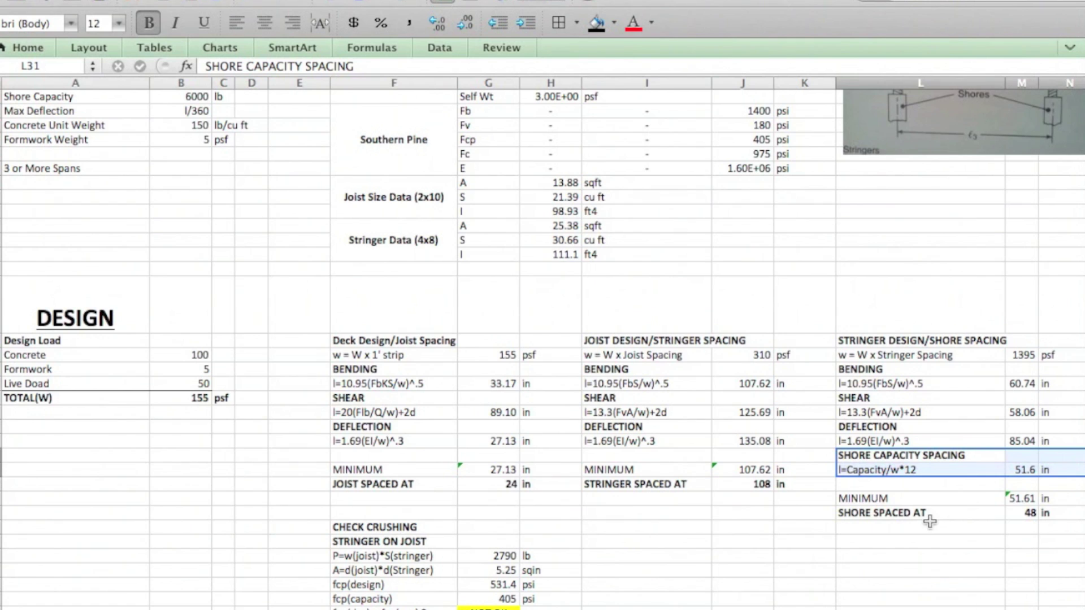
pyautogui.scroll(3, 926, 519)
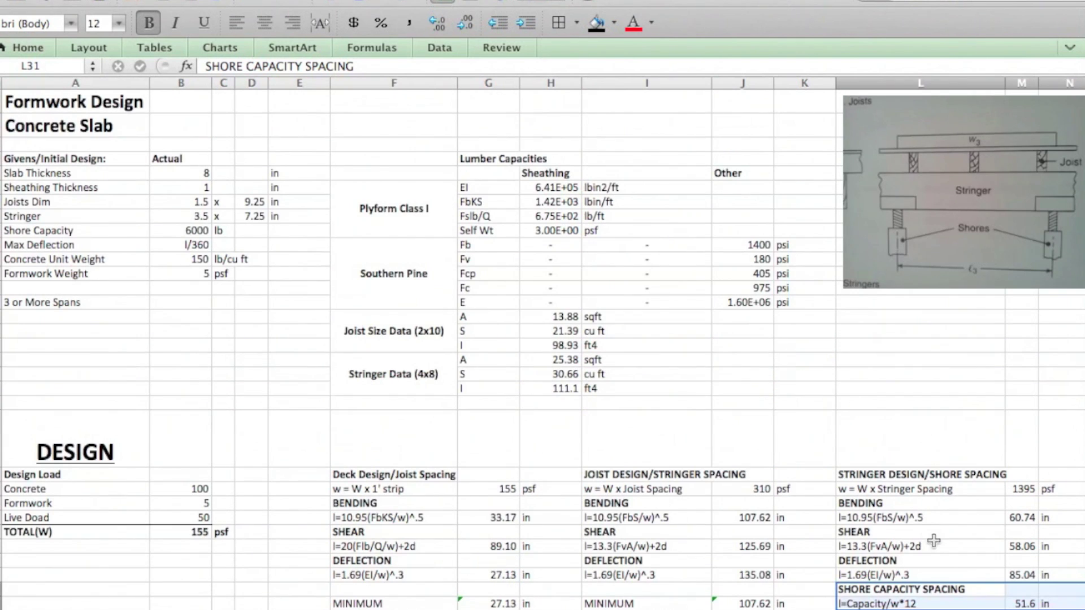
pyautogui.click(909, 604)
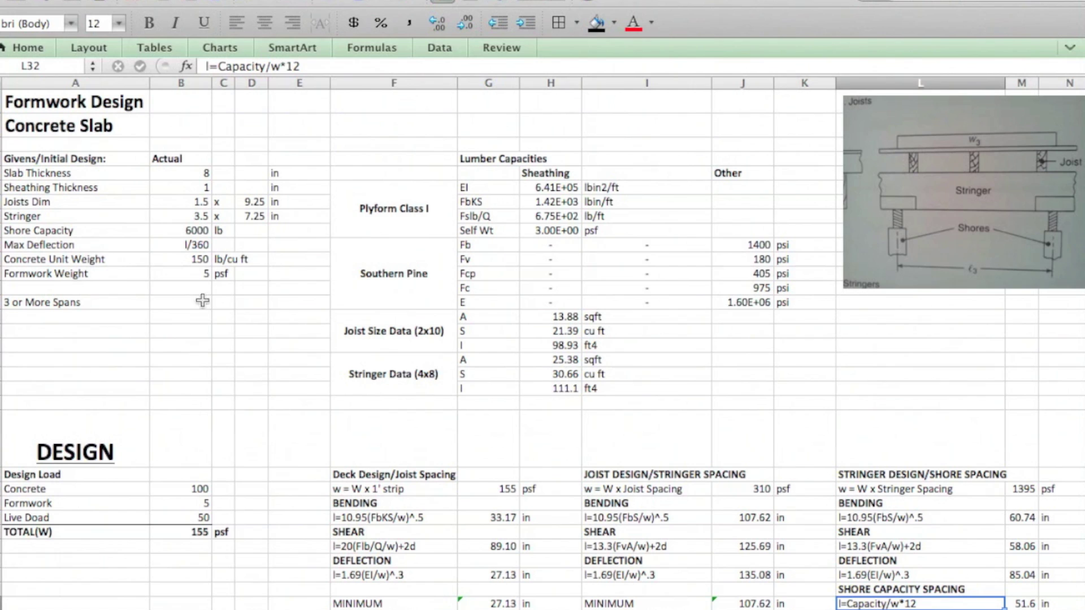
pyautogui.doubleClick(1030, 603)
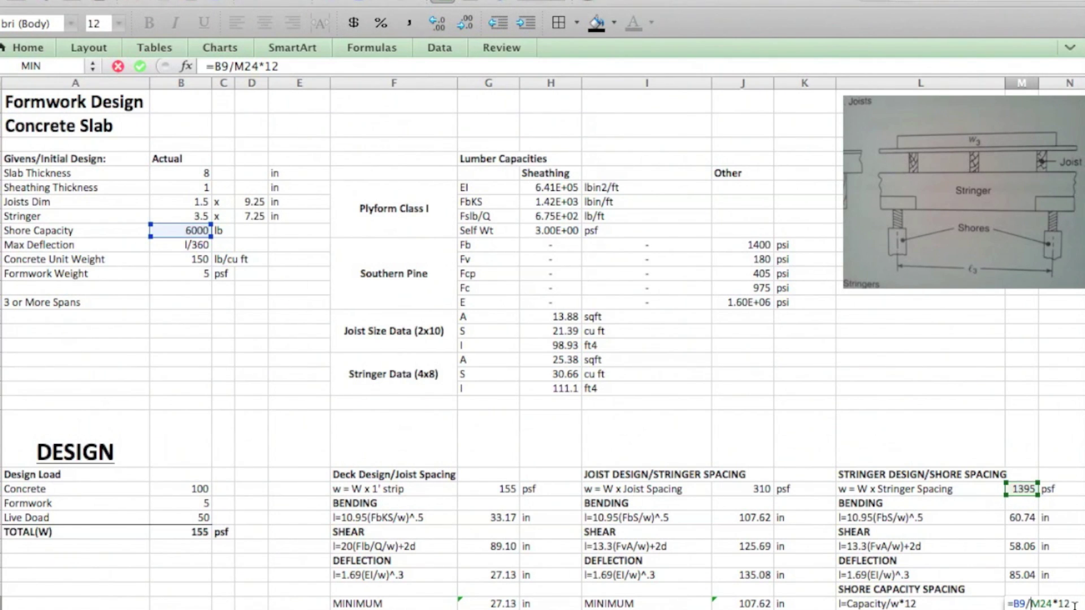
pyautogui.press('Return')
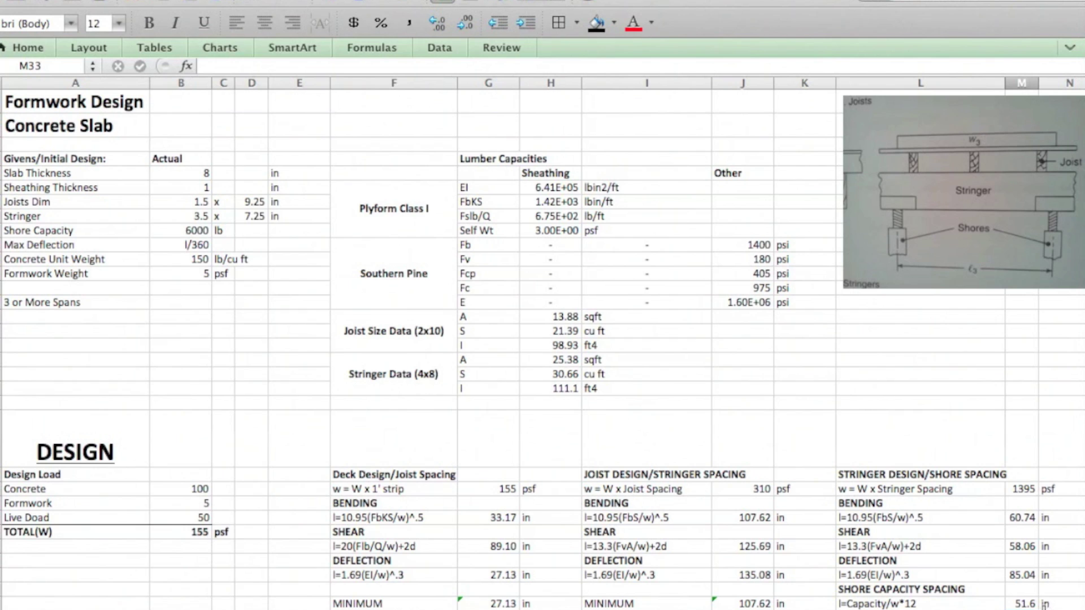
pyautogui.click(1021, 604)
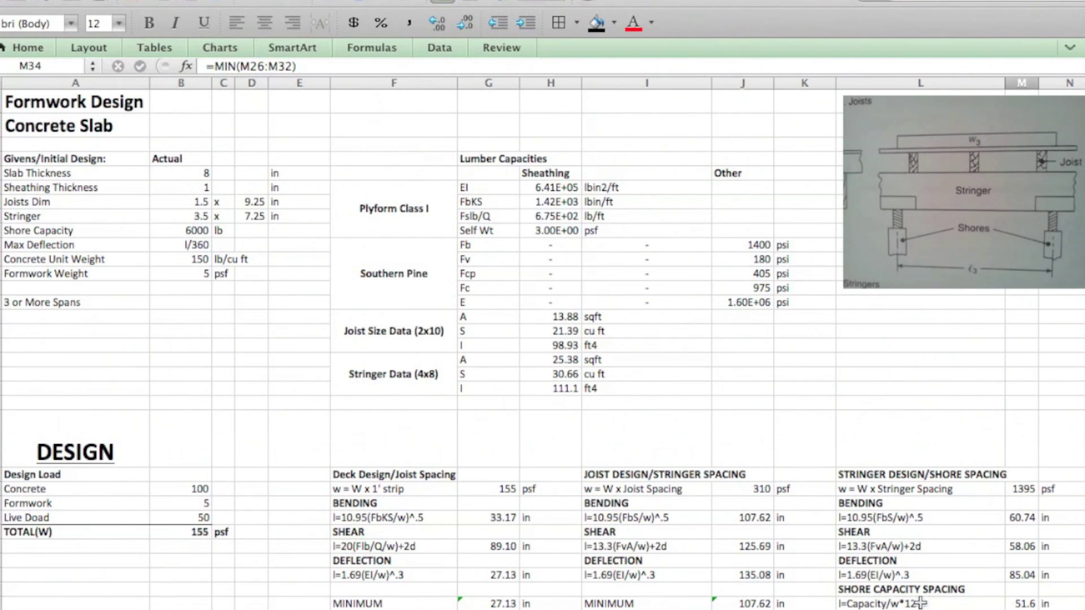
# Step: Compare the SHORE SPACED AT value in the Stringer Design/Shore Spacing section with the stringer and shore diagram
pyautogui.press('Down')
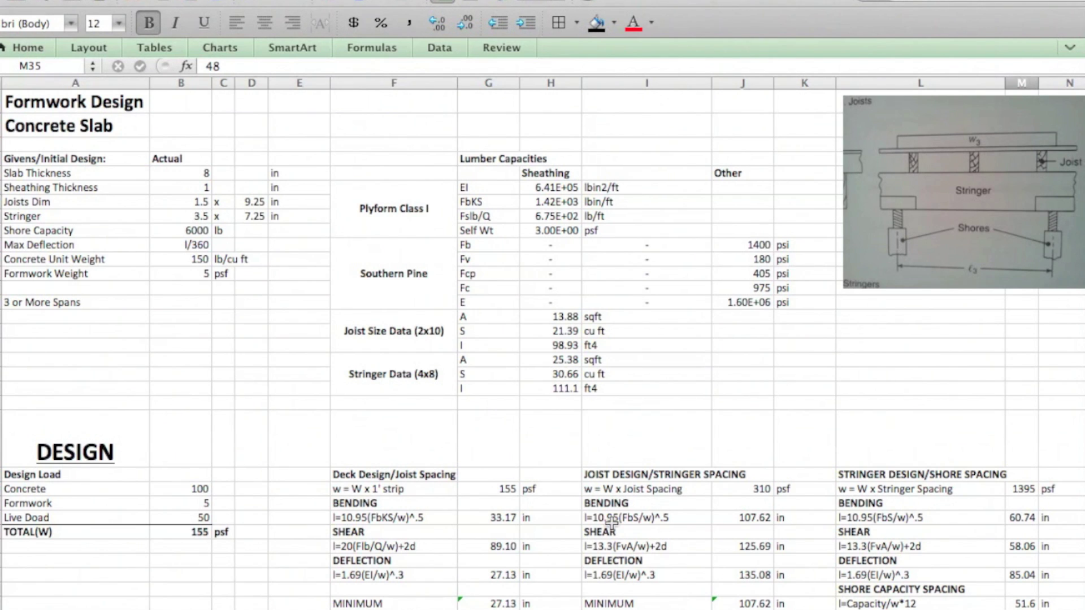
pyautogui.scroll(-3, 650, 515)
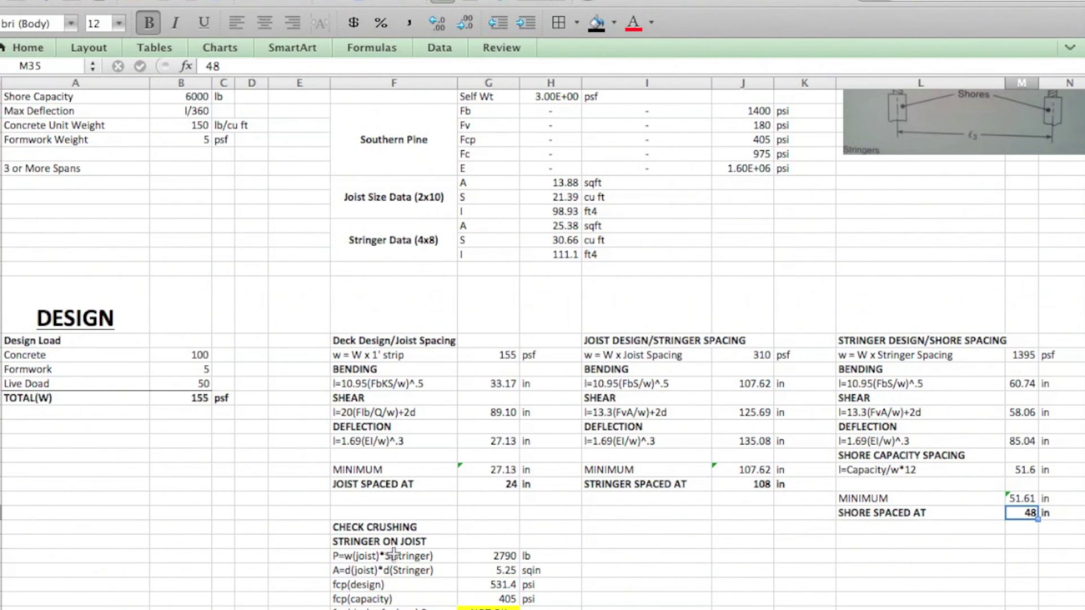
pyautogui.scroll(3, 921, 515)
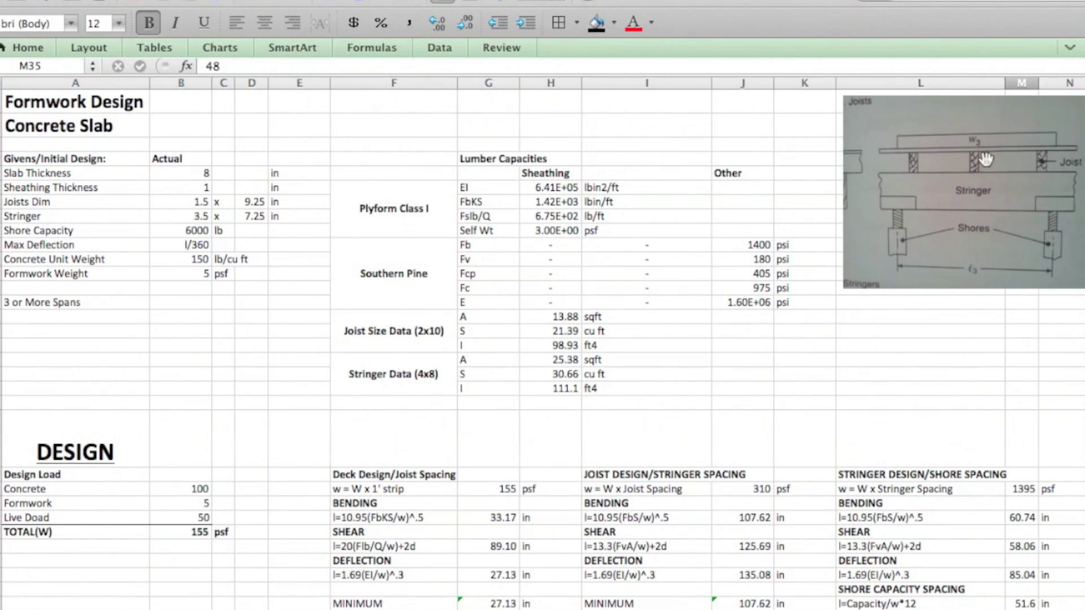
pyautogui.scroll(-3, 920, 164)
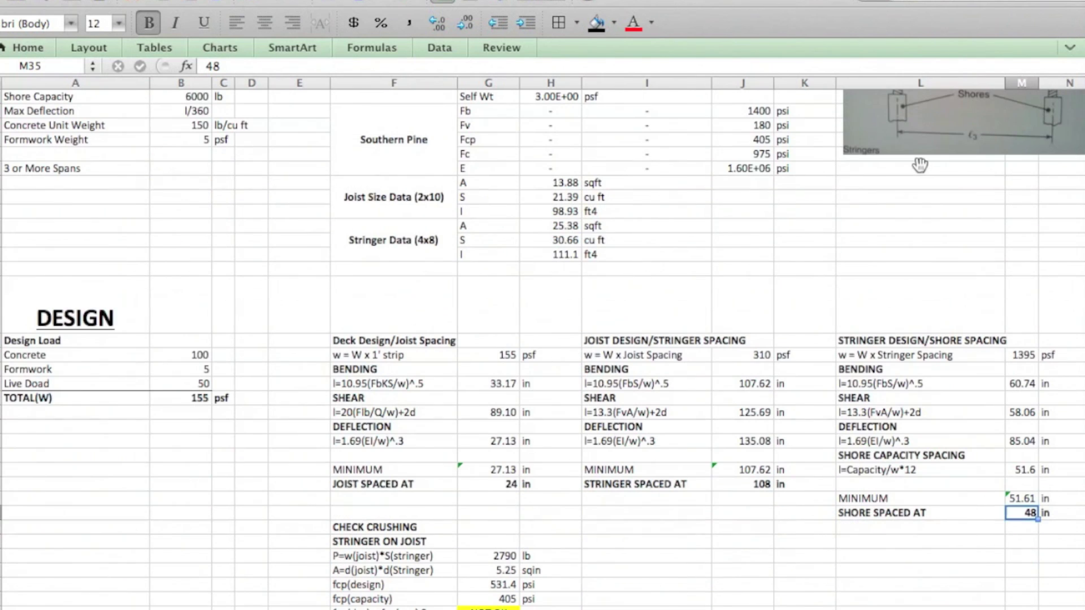
pyautogui.scroll(3, 920, 165)
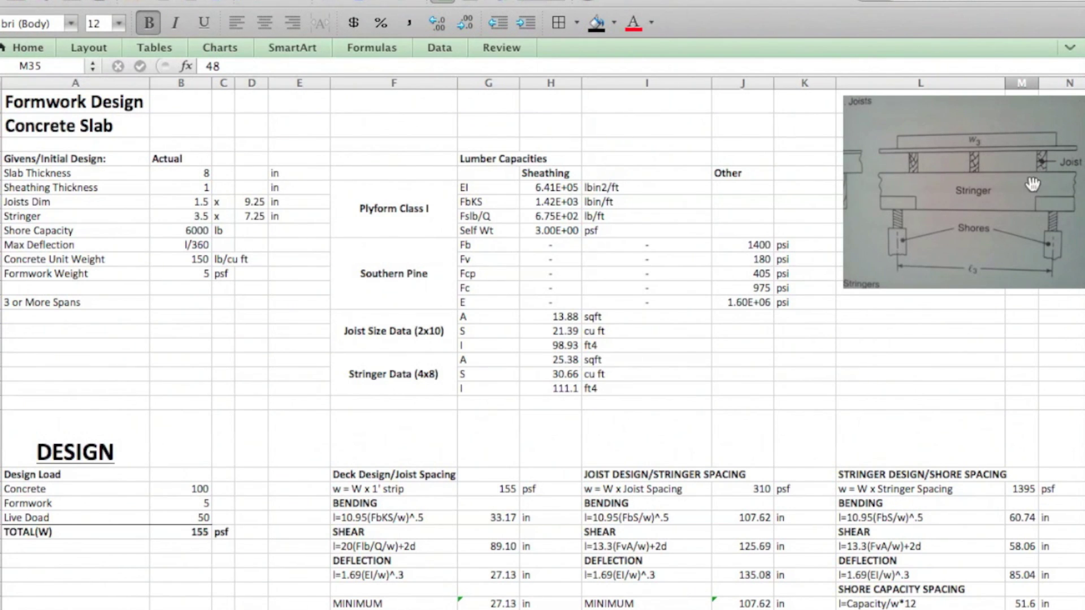
pyautogui.scroll(-3, 653, 480)
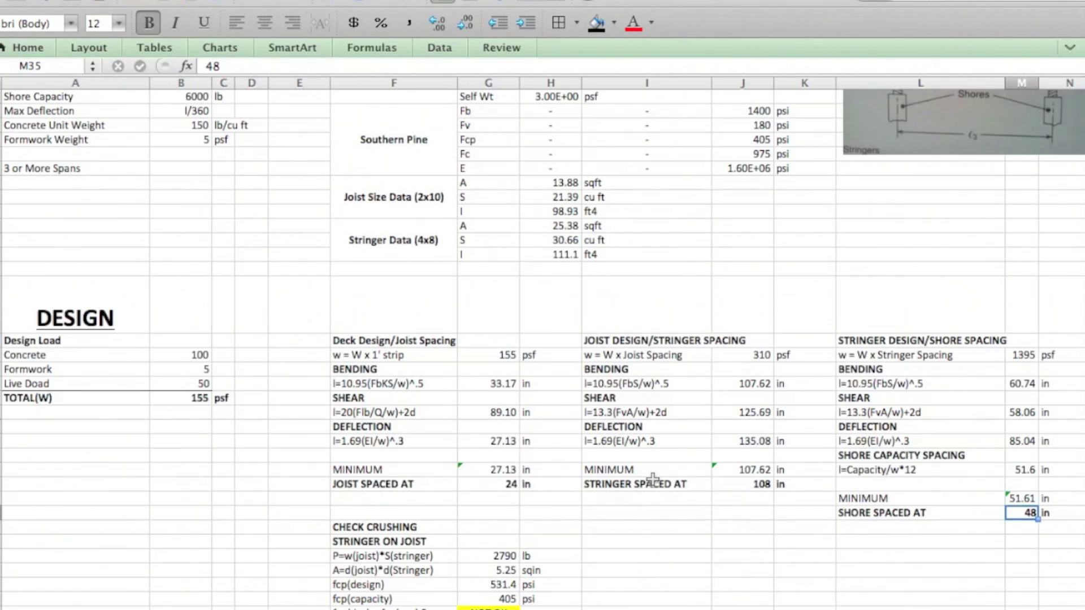
# Step: Review the P=w(joist)*S(stringer) entry of the crushing check together with the given stringer and joist widths
pyautogui.click(368, 557)
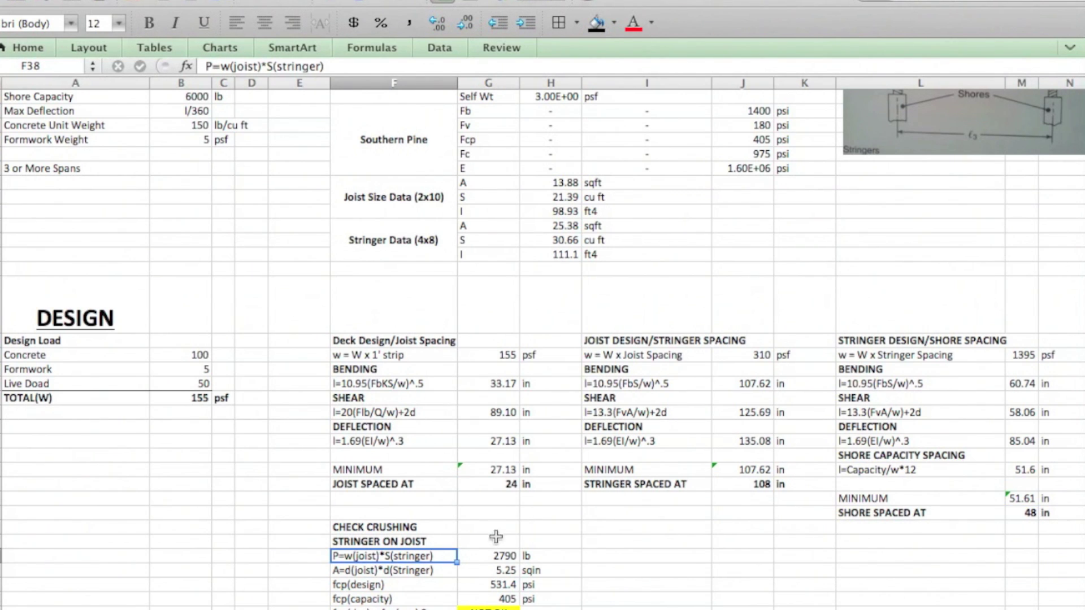
pyautogui.scroll(3, 628, 543)
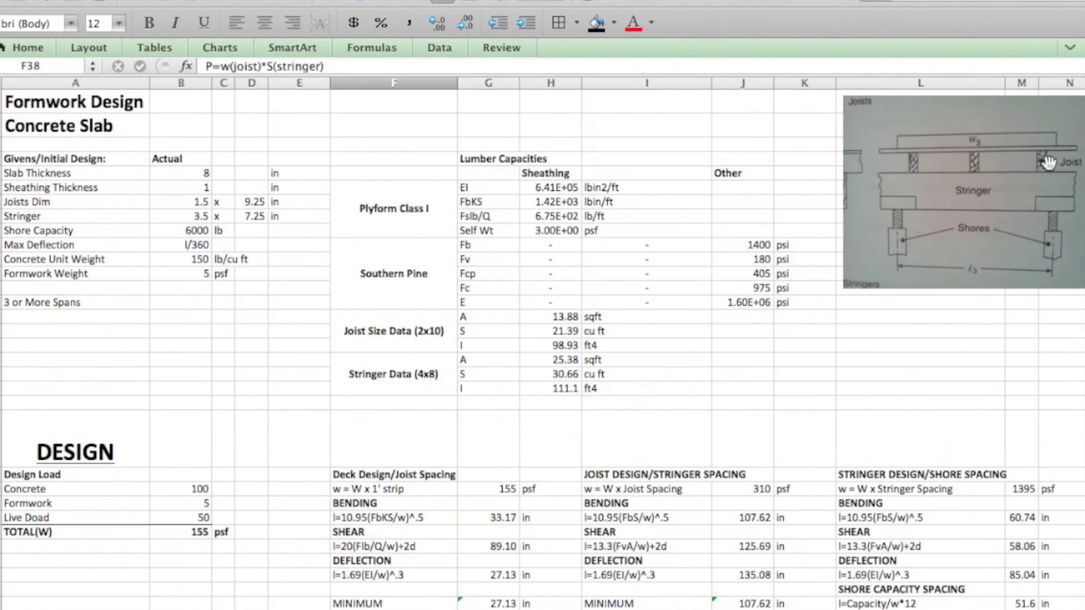
pyautogui.click(198, 214)
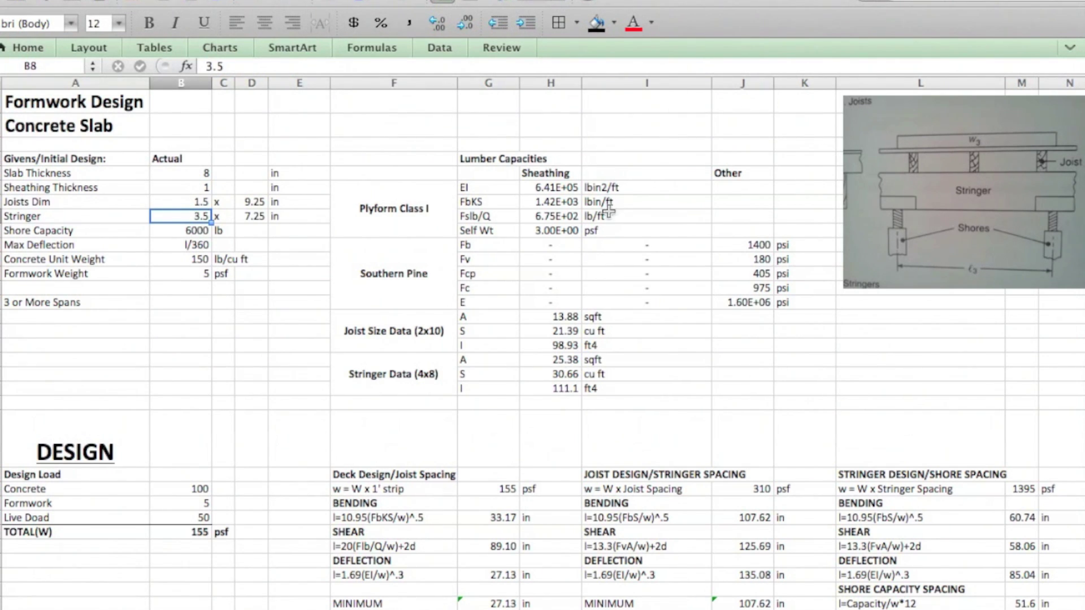
pyautogui.click(195, 202)
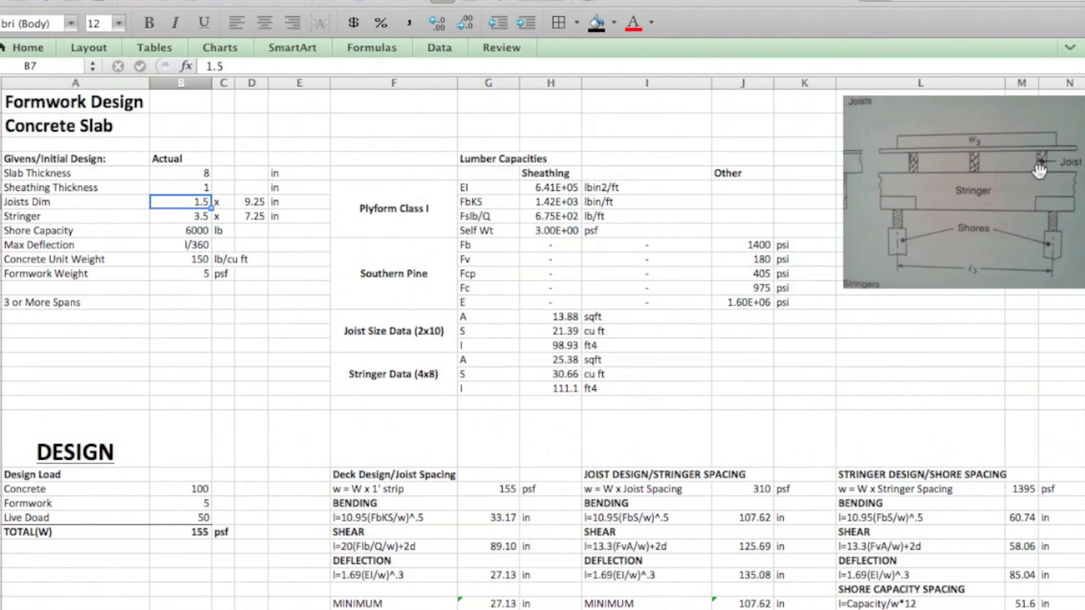
# Step: Examine the contact area formula A=d(joist)*d(Stringer) in the crushing check and trace it to the given joist and stringer widths
pyautogui.scroll(-10, 435, 520)
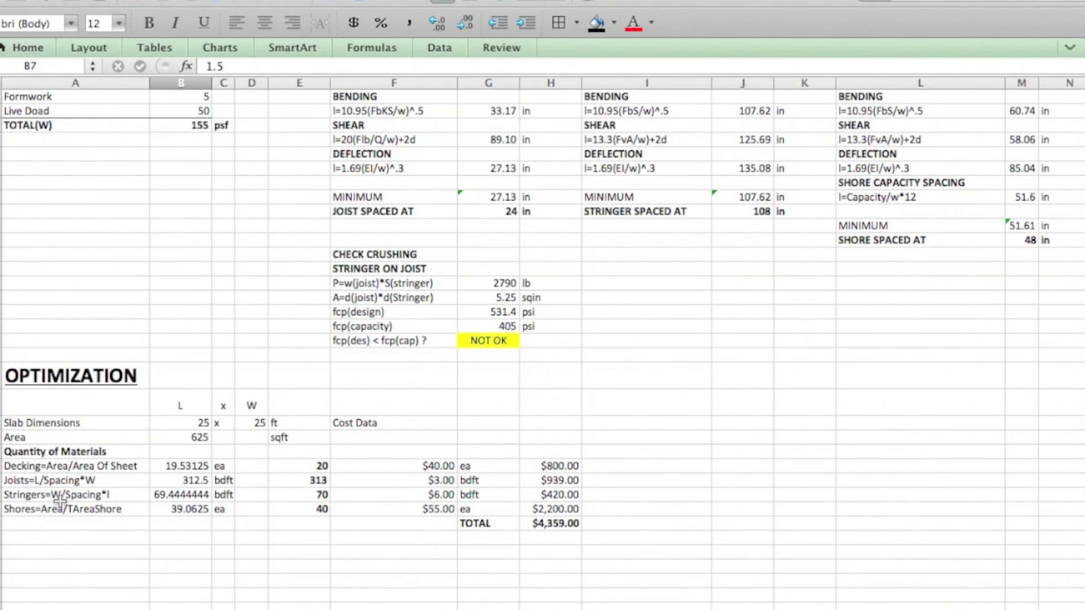
pyautogui.scroll(4, 512, 327)
pyautogui.scroll(3, 512, 327)
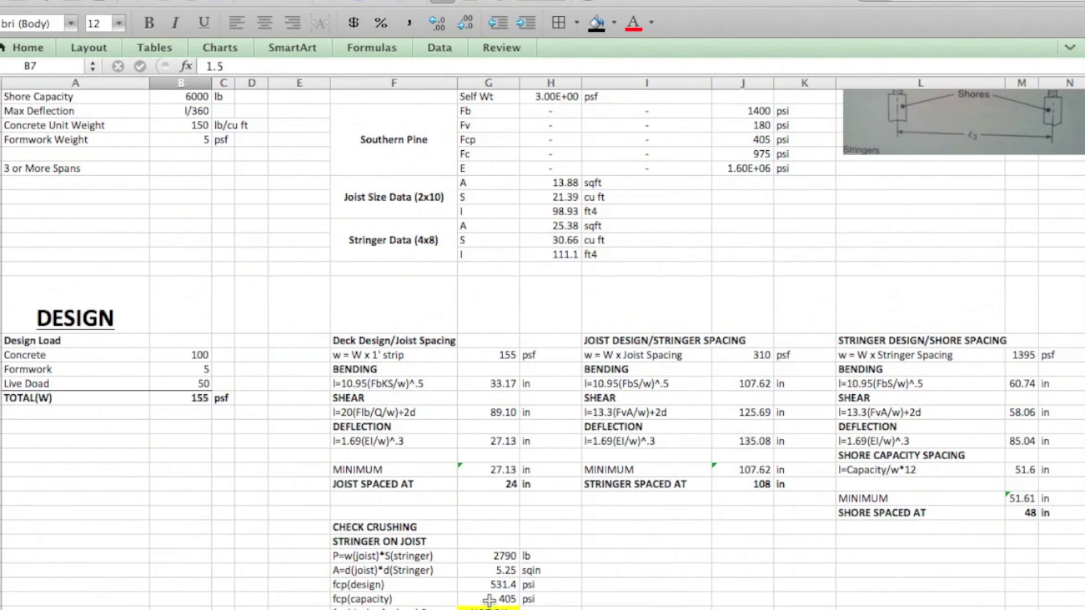
pyautogui.click(417, 571)
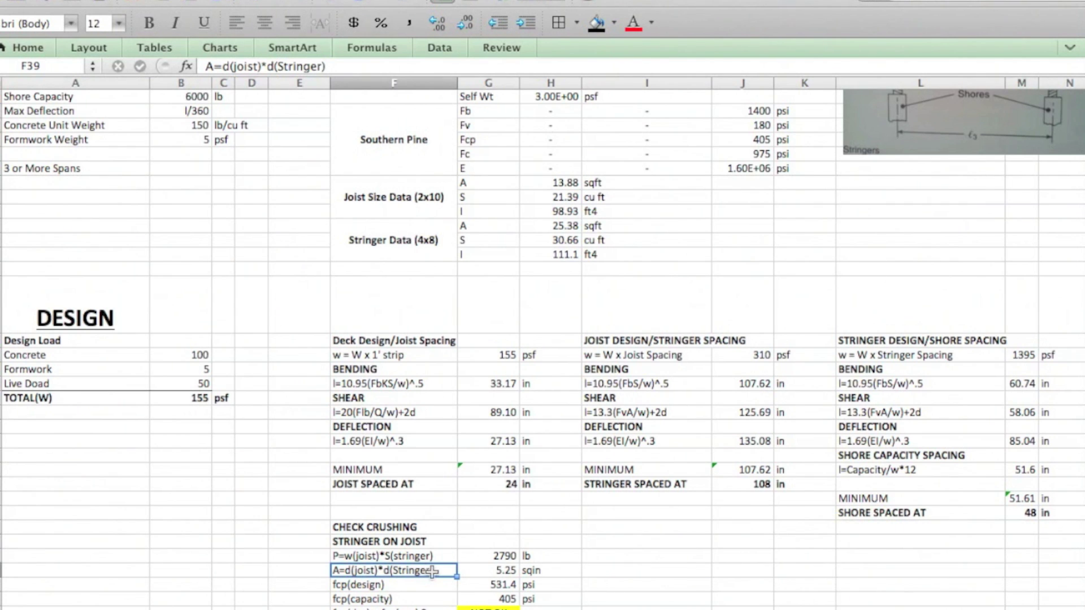
pyautogui.scroll(5, 251, 446)
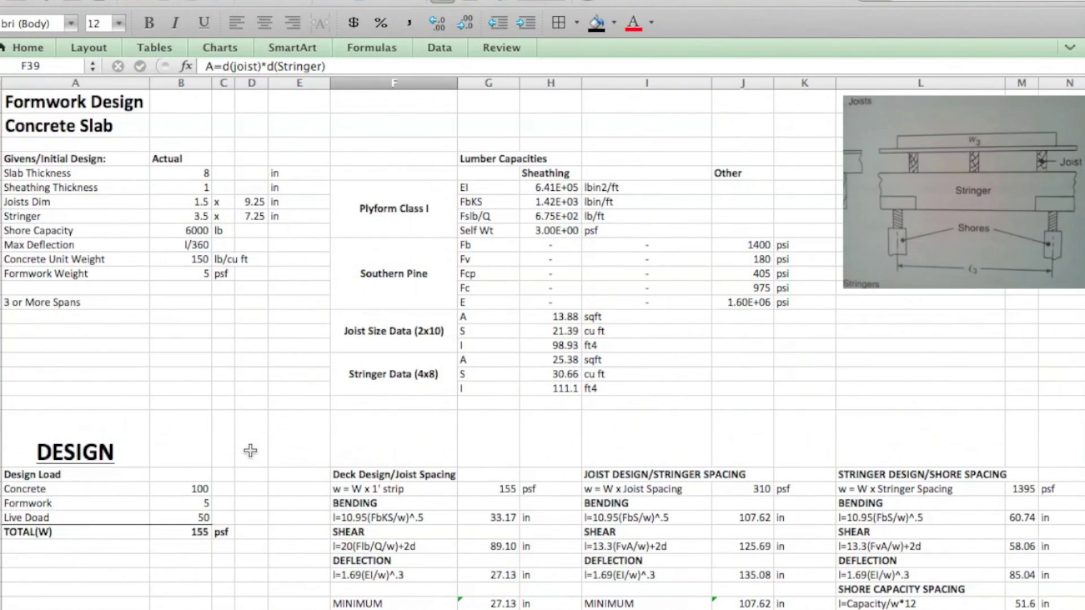
pyautogui.scroll(-5, 434, 527)
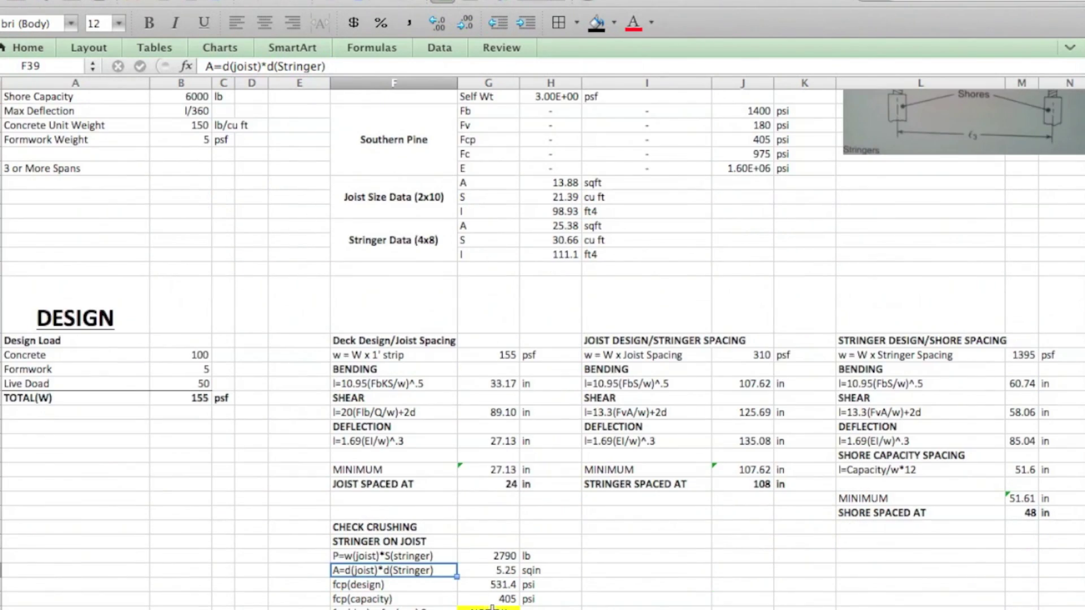
pyautogui.click(494, 571)
pyautogui.write('=B7*B8')
pyautogui.scroll(5, 242, 490)
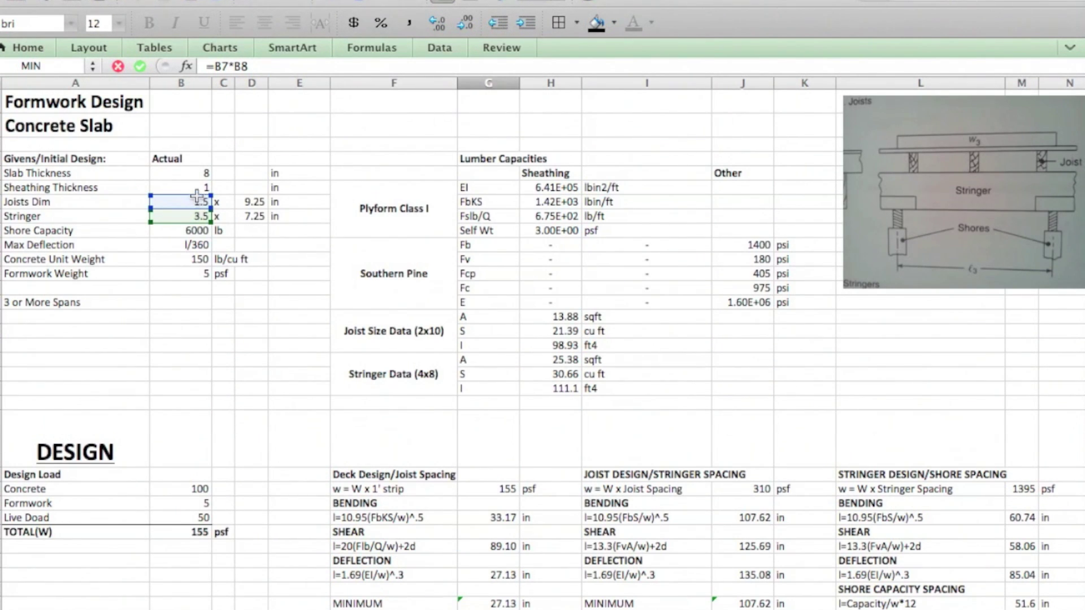
pyautogui.scroll(-5, 559, 503)
pyautogui.press('Return')
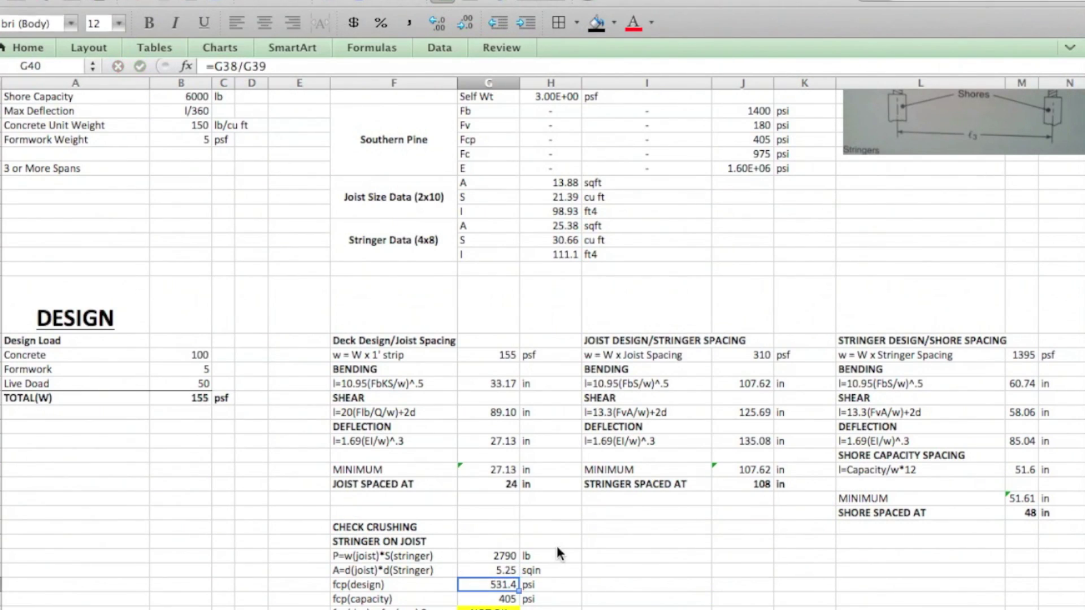
# Step: Examine the load formula for P in the crushing check against the joist and stringer diagram
pyautogui.doubleClick(507, 557)
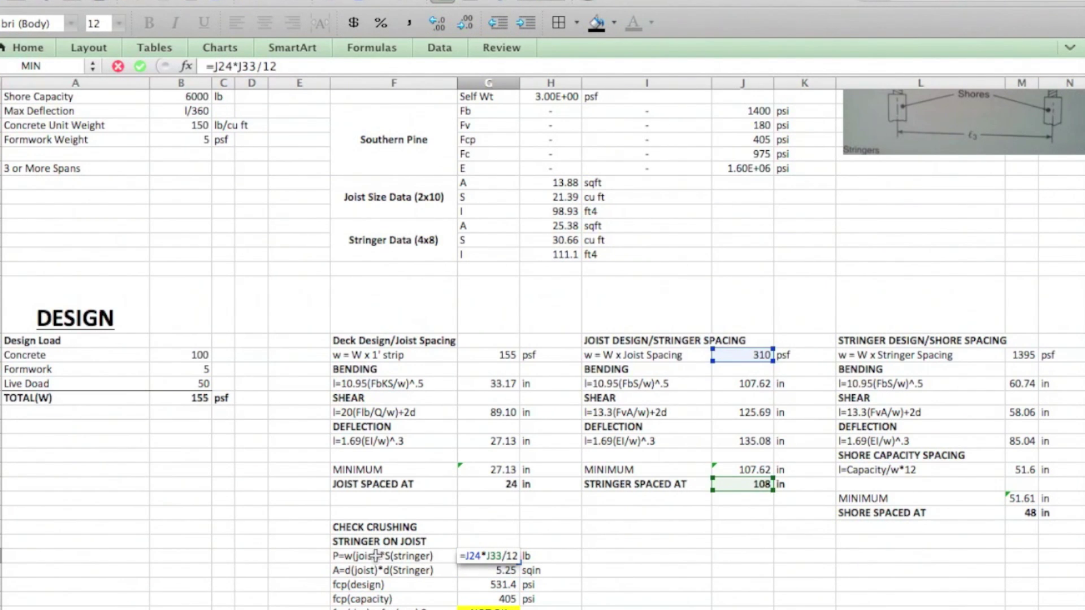
pyautogui.scroll(5, 768, 487)
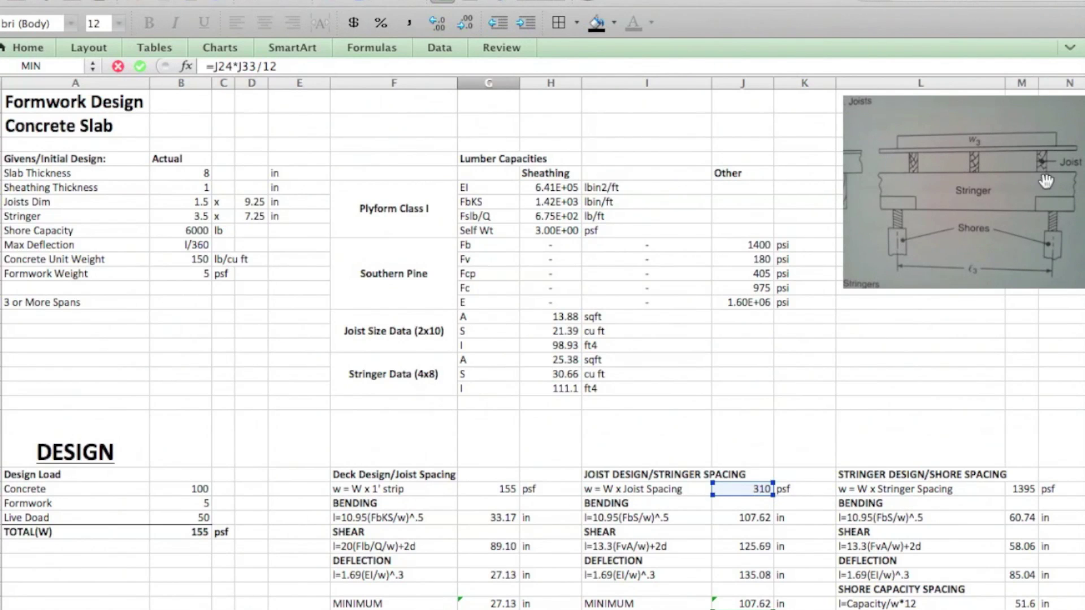
pyautogui.scroll(-5, 672, 327)
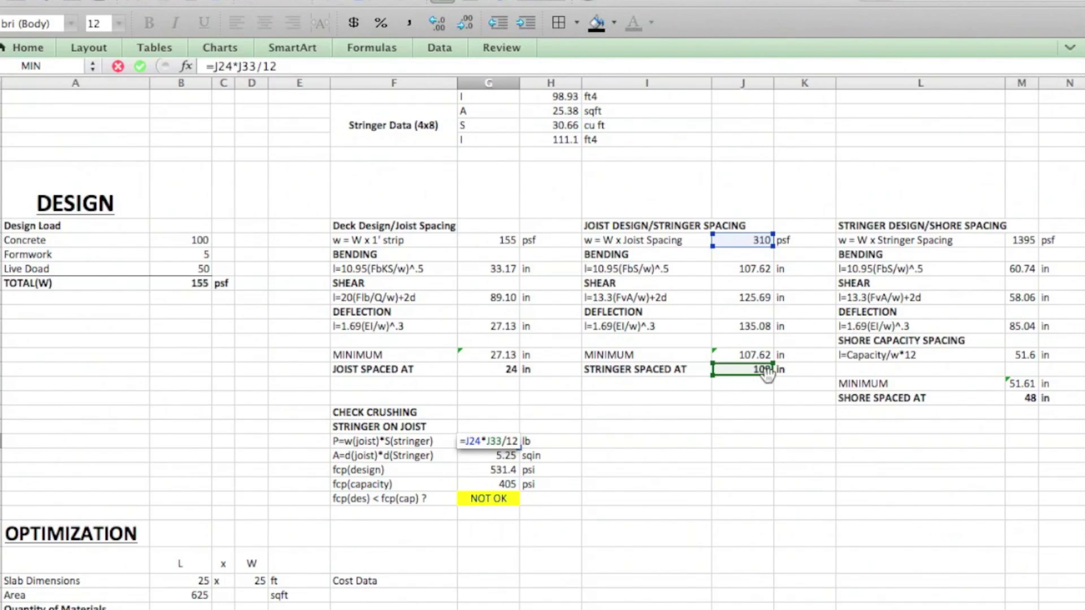
pyautogui.press('Return')
# Step: Change the unit of w = W x Joist Spacing in the Joist Design/Stringer Spacing section to plf
pyautogui.click(797, 240)
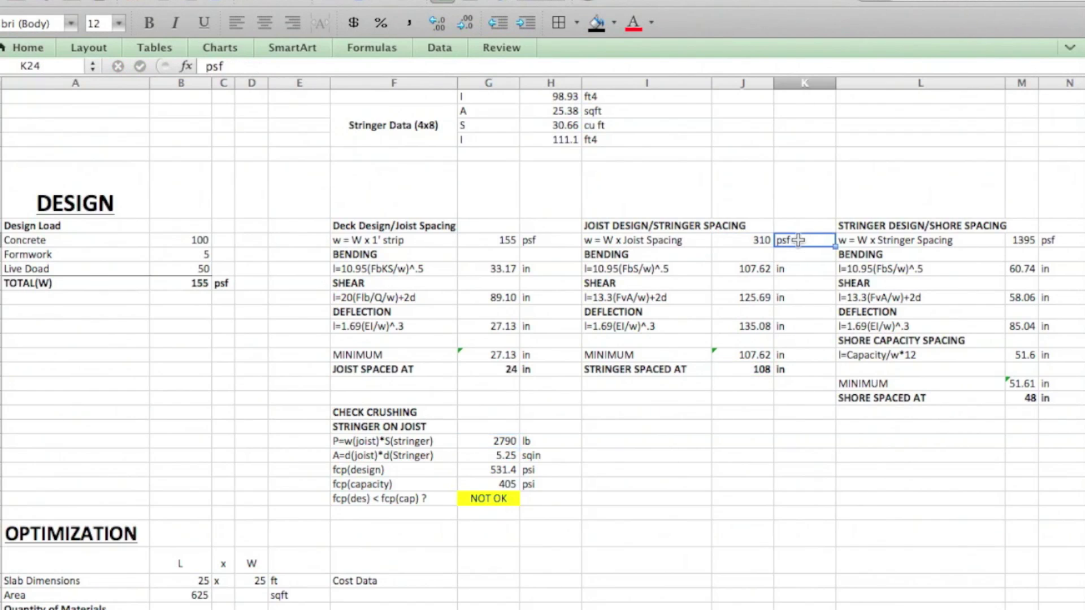
pyautogui.write('plf')
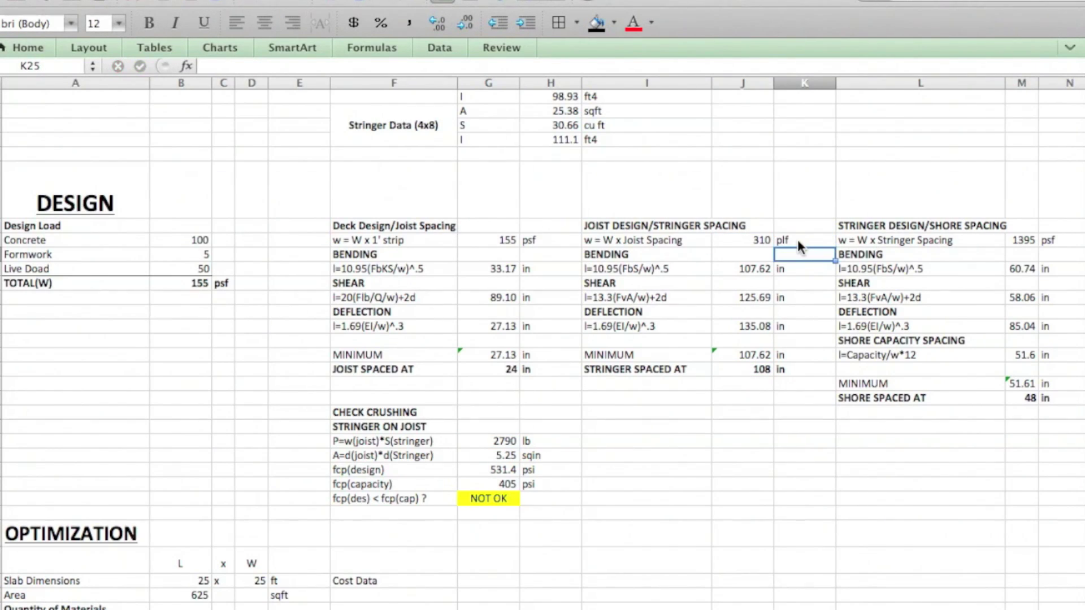
pyautogui.click(798, 239)
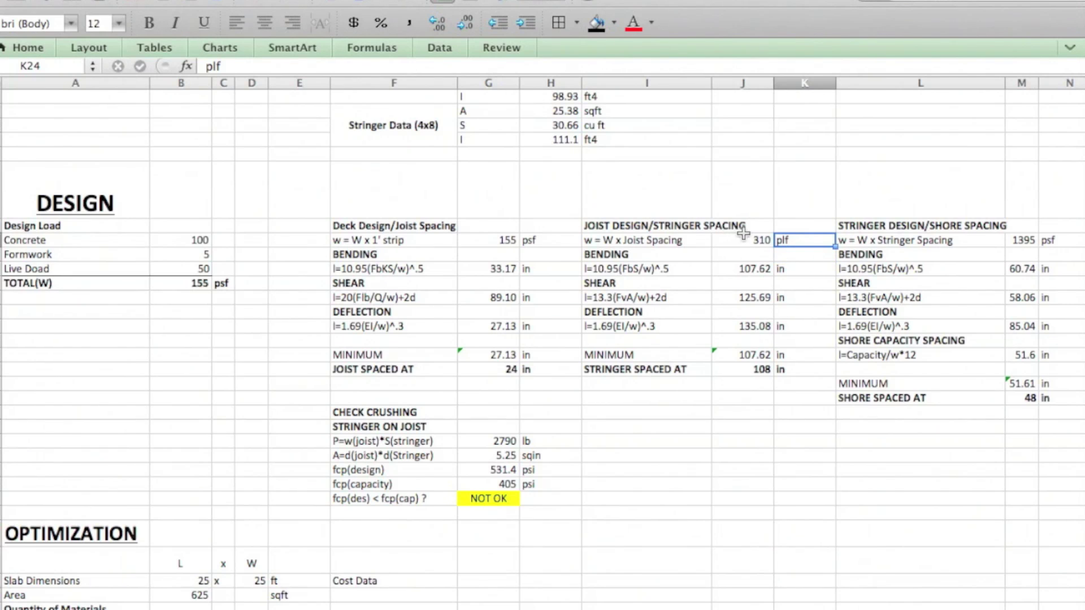
# Step: Check the unit of P in the crushing check and trace its formula to the joist load and stringer spacing
pyautogui.click(519, 445)
pyautogui.click(524, 444)
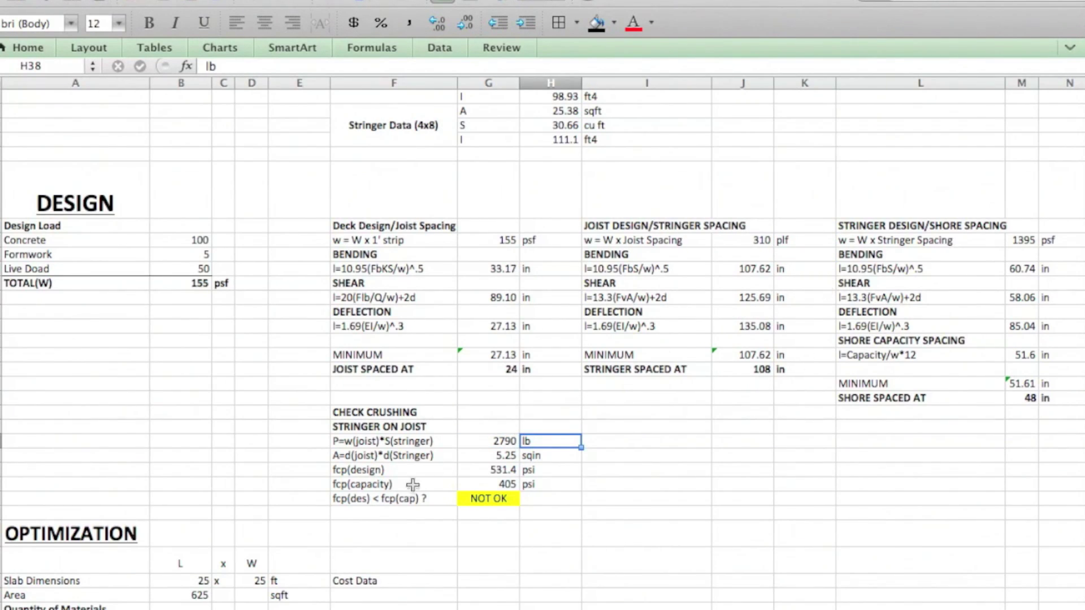
pyautogui.doubleClick(501, 441)
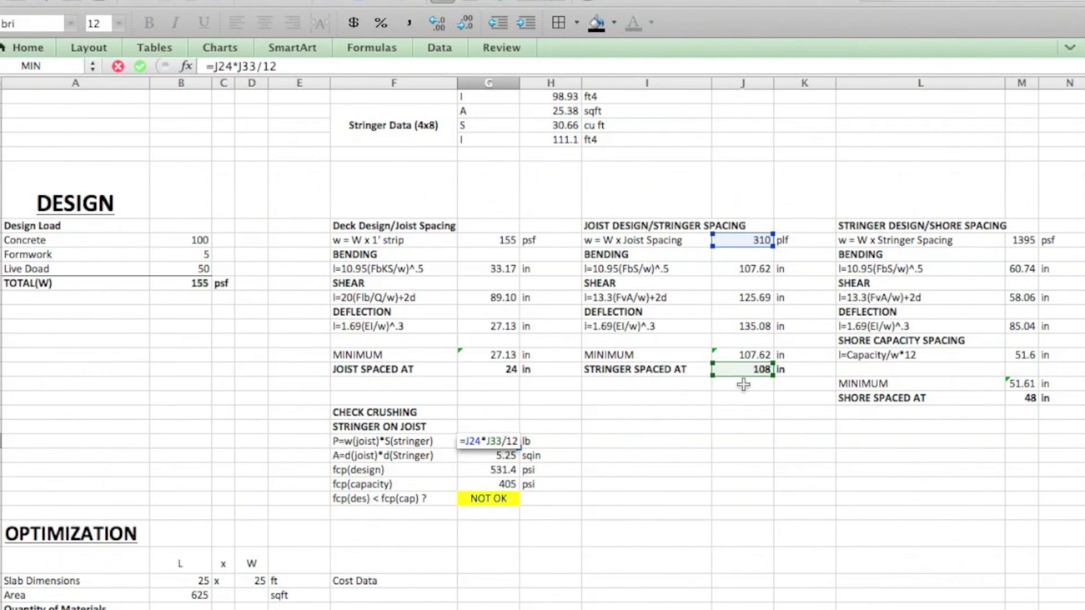
pyautogui.scroll(3, 816, 446)
pyautogui.scroll(4, 825, 459)
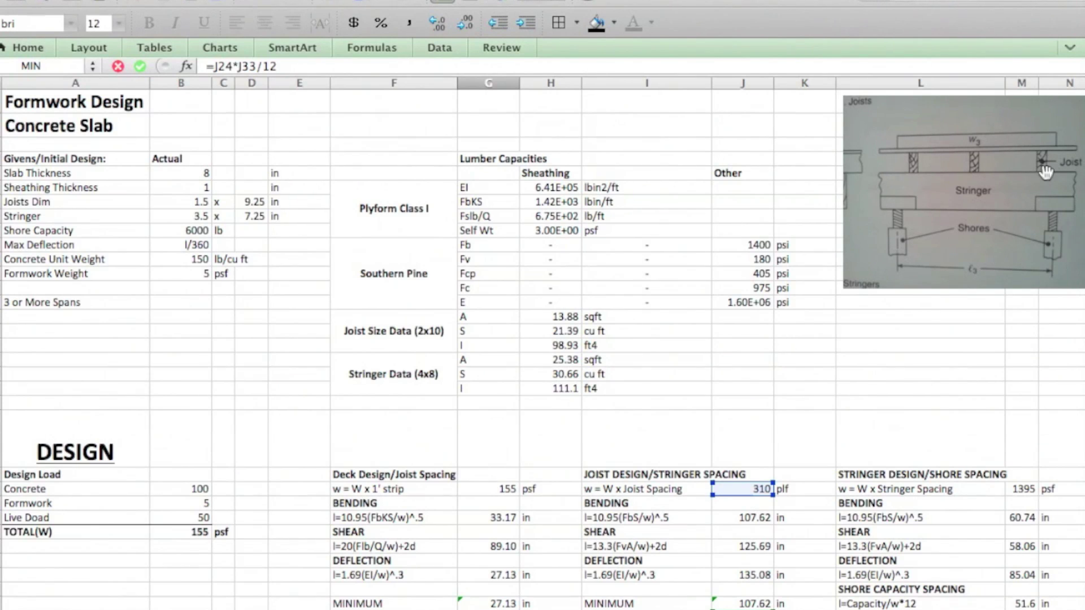
pyautogui.scroll(-4, 636, 533)
pyautogui.scroll(-8, 636, 533)
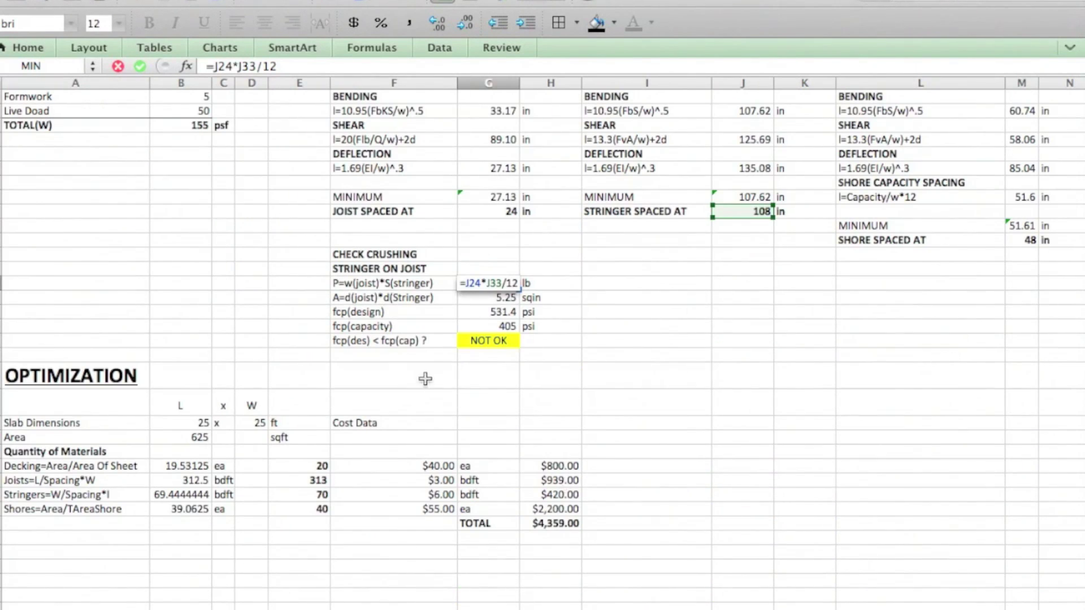
pyautogui.press('Return')
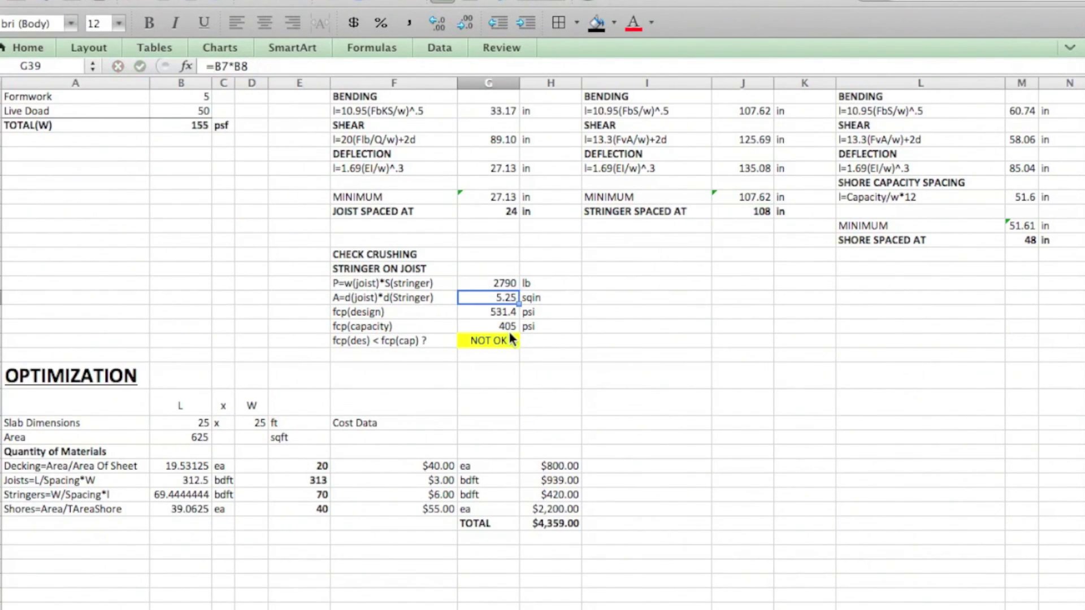
# Step: Examine how fcp(design) is calculated from P and A in the crushing check
pyautogui.click(510, 283)
pyautogui.click(510, 296)
pyautogui.click(505, 313)
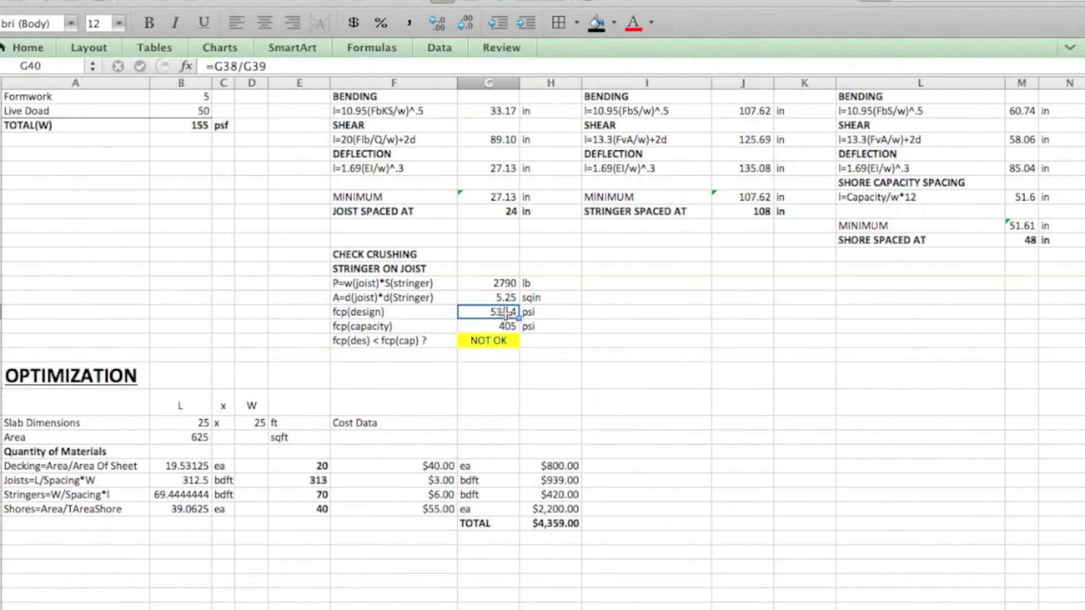
pyautogui.doubleClick(506, 313)
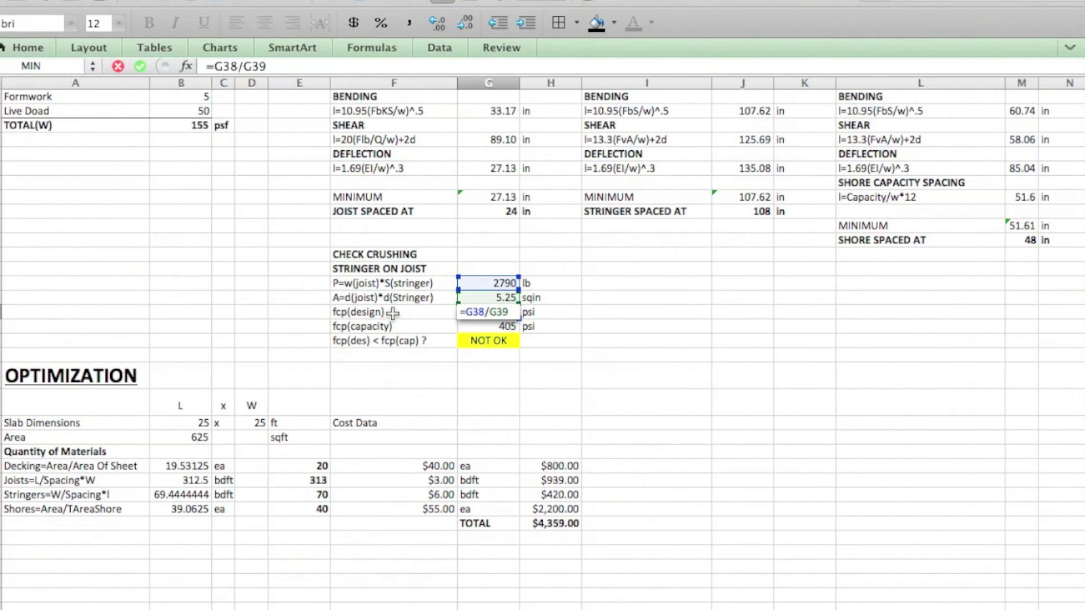
pyautogui.press('Return')
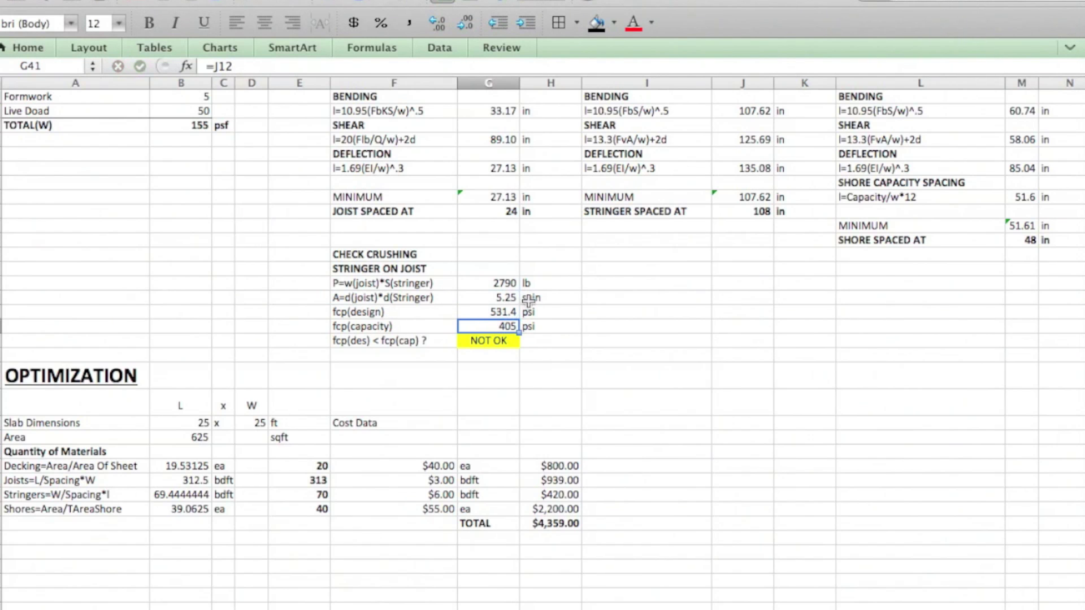
# Step: Trace the fcp(capacity) formula to its source in the Lumber Capacities table and review the Southern Pine capacities
pyautogui.doubleClick(507, 326)
pyautogui.scroll(10, 740, 460)
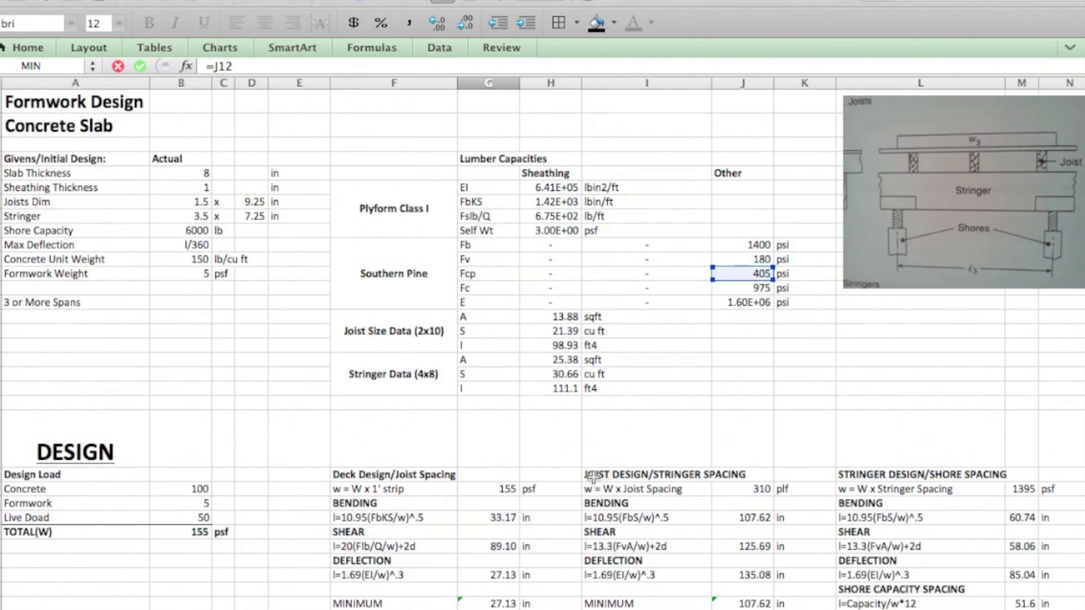
pyautogui.scroll(-10, 588, 482)
pyautogui.press('Return')
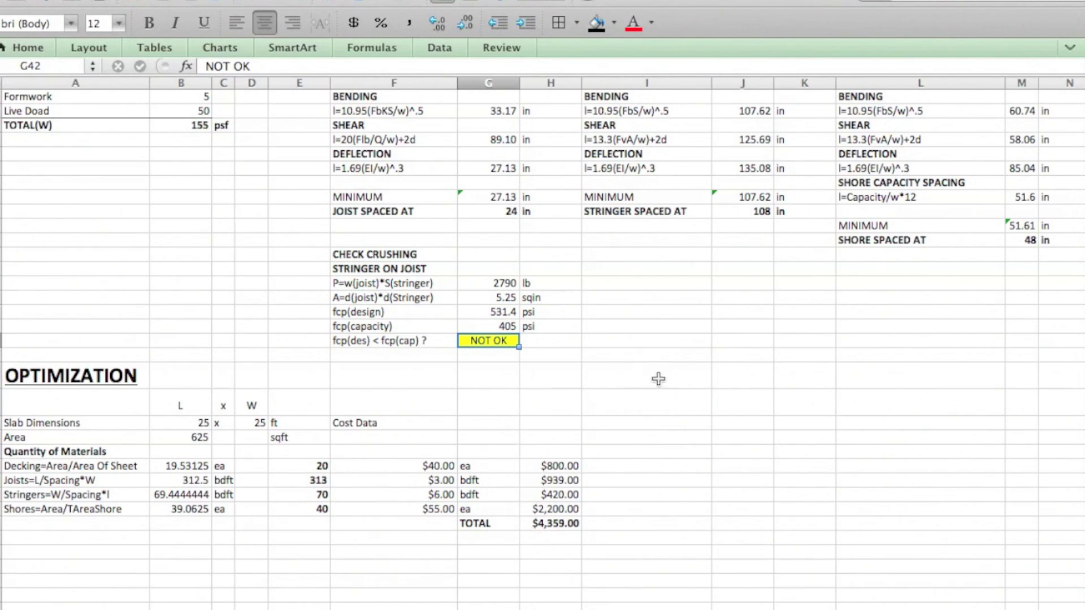
pyautogui.scroll(10, 678, 430)
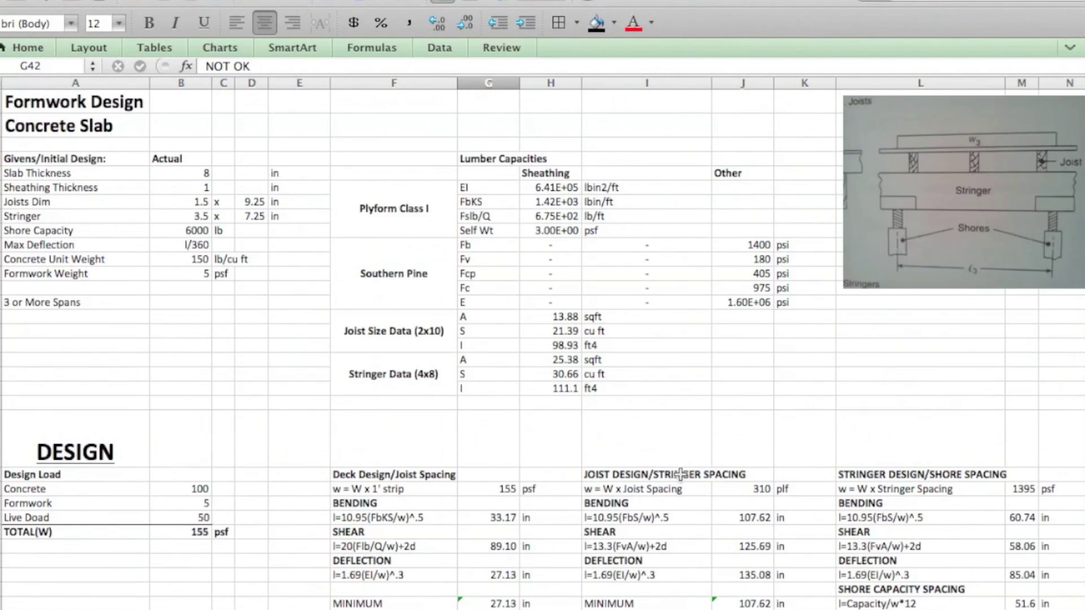
pyautogui.click(414, 267)
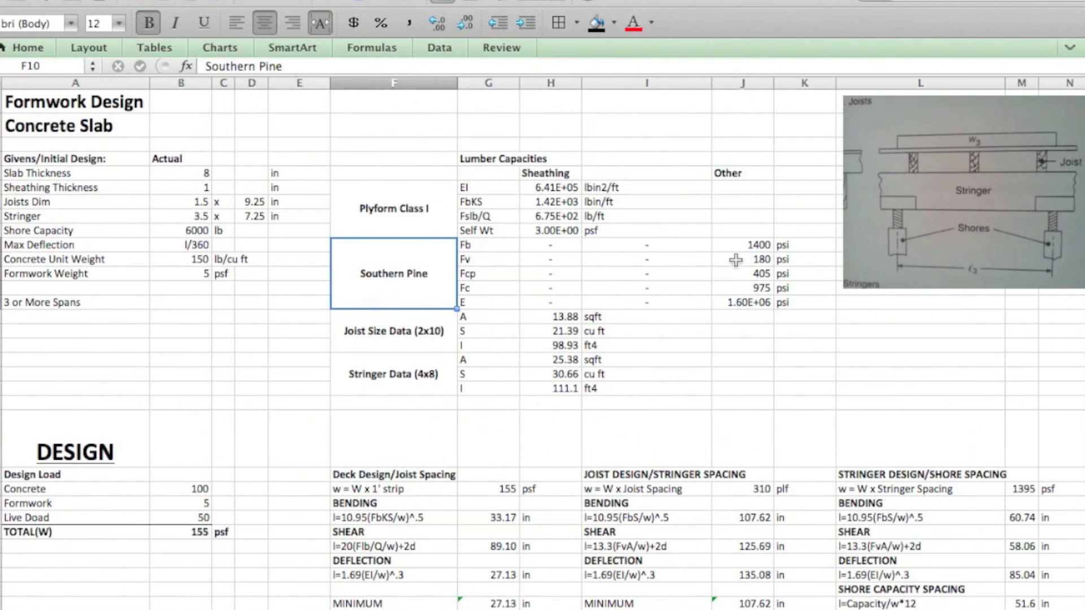
# Step: Check the Southern Pine Fcp value, then switch to the reference document and find it in Table 9 – Allowable Stresses for Lumber
pyautogui.click(756, 274)
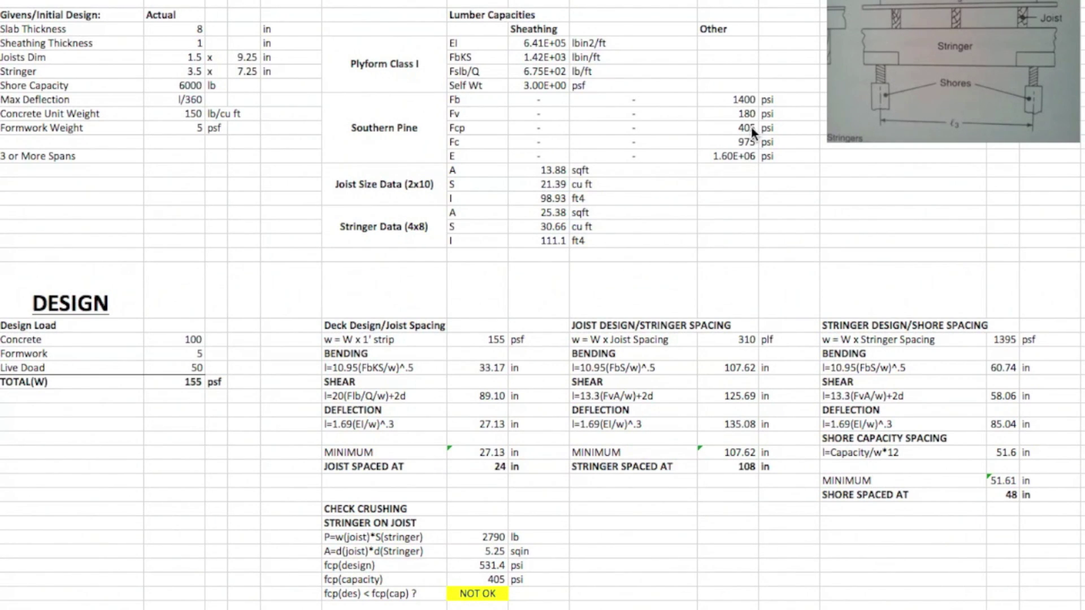
pyautogui.click(386, 124)
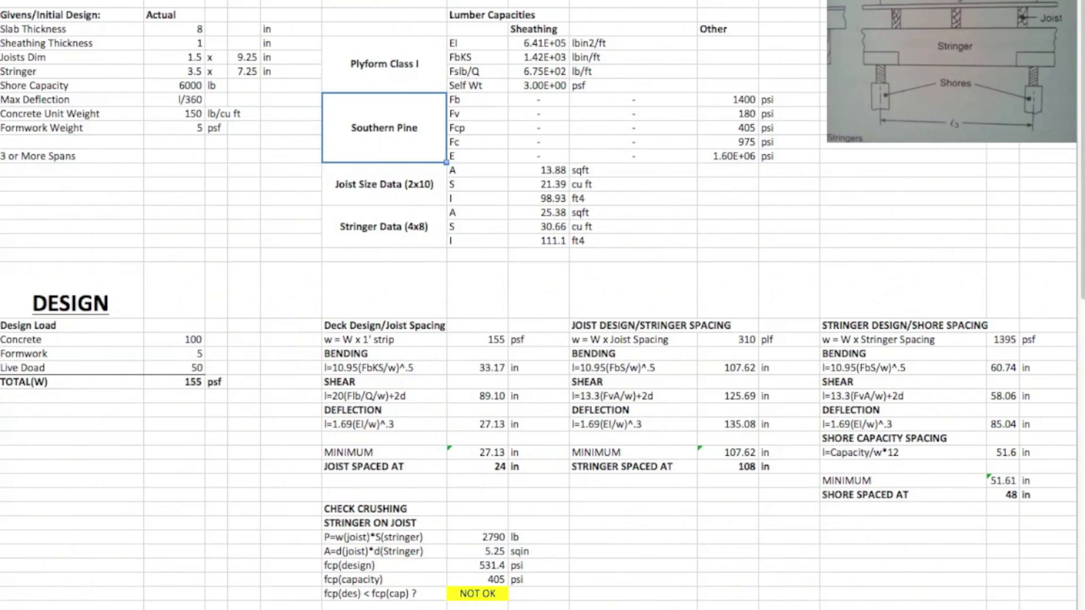
pyautogui.hotkey('alt', 'Tab')
pyautogui.scroll(-10, 583, 429)
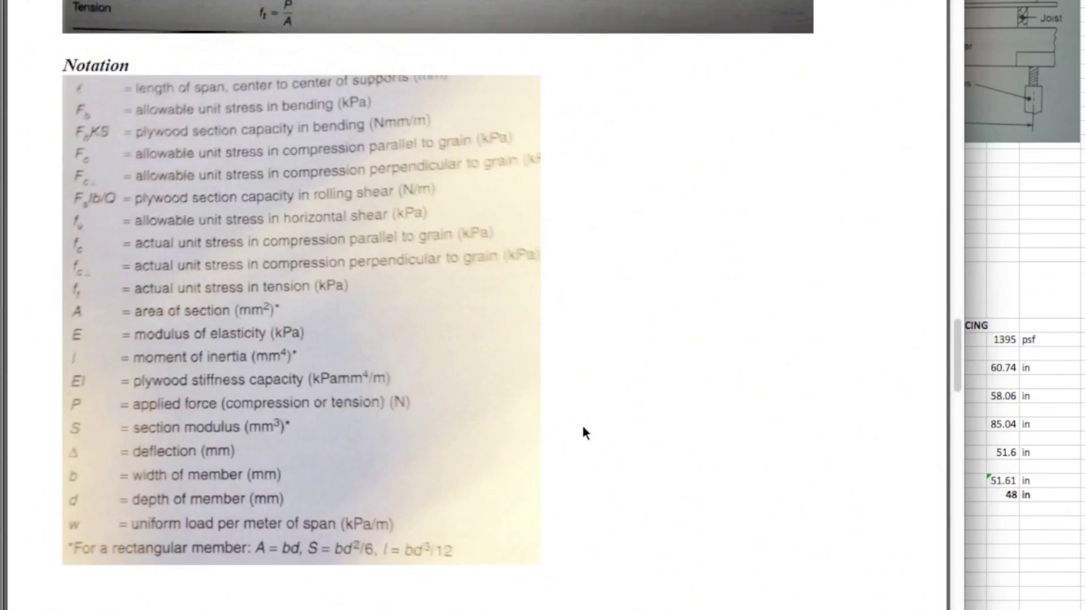
pyautogui.scroll(-20, 583, 429)
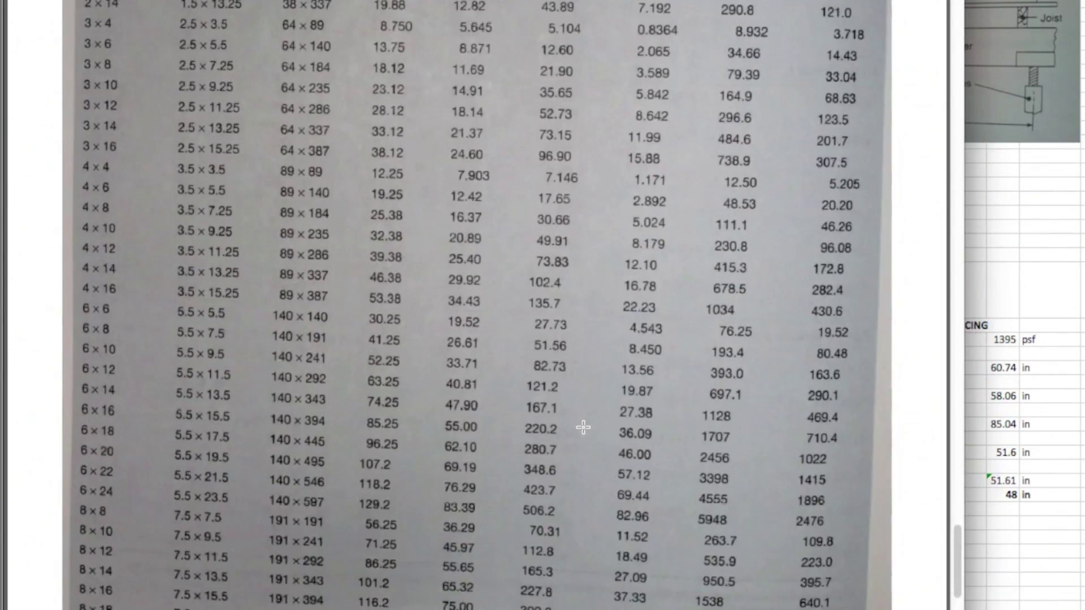
pyautogui.scroll(-20, 583, 428)
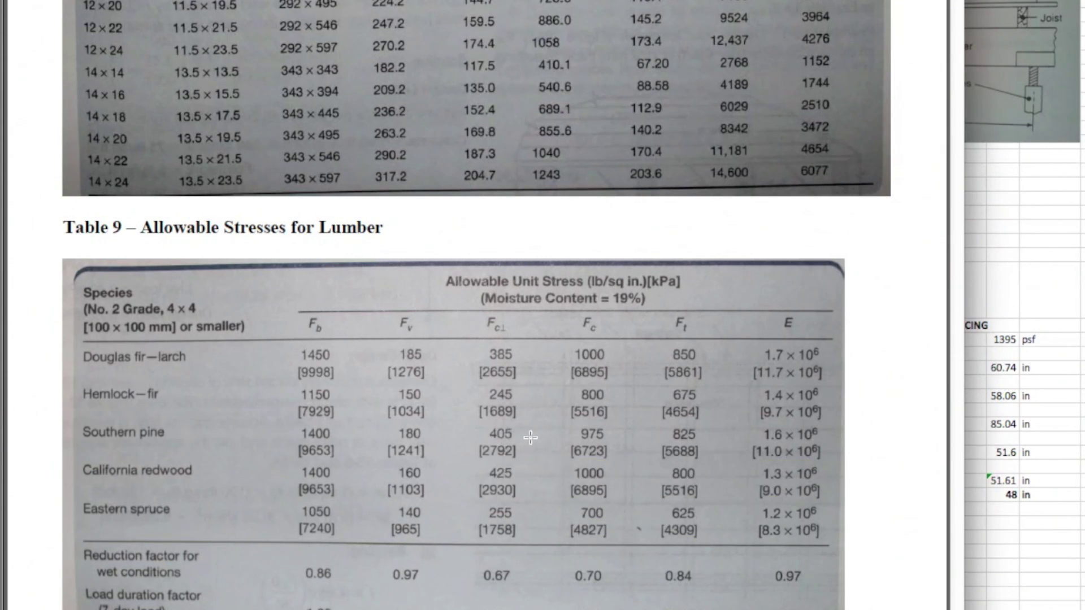
# Step: Examine the alternative 2x and 4x lumber sizes in the Table 8 section properties, then return to the spreadsheet
pyautogui.scroll(8, 590, 429)
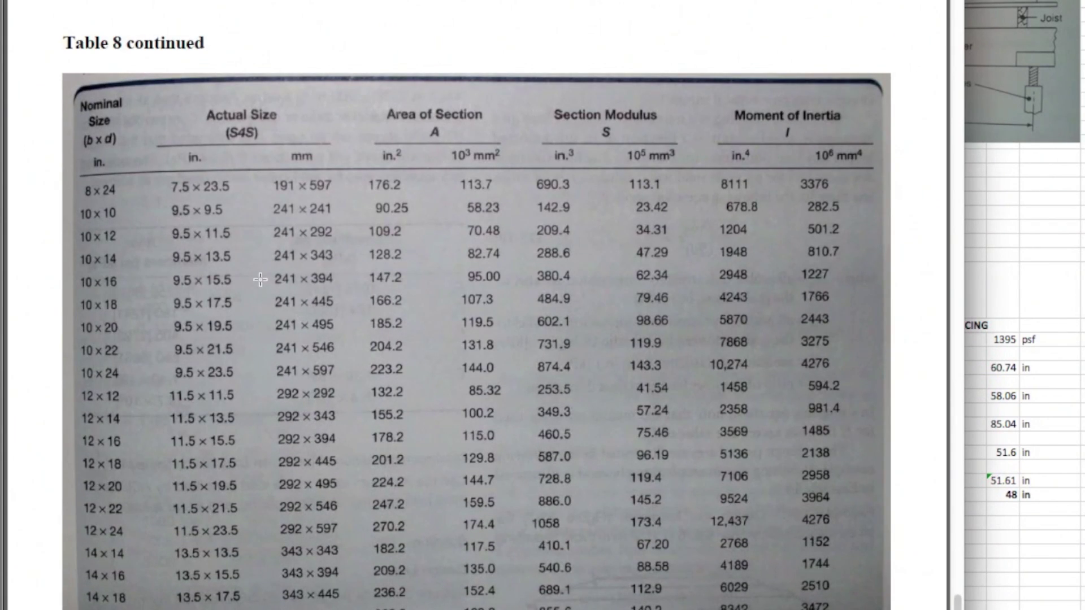
pyautogui.scroll(20, 199, 278)
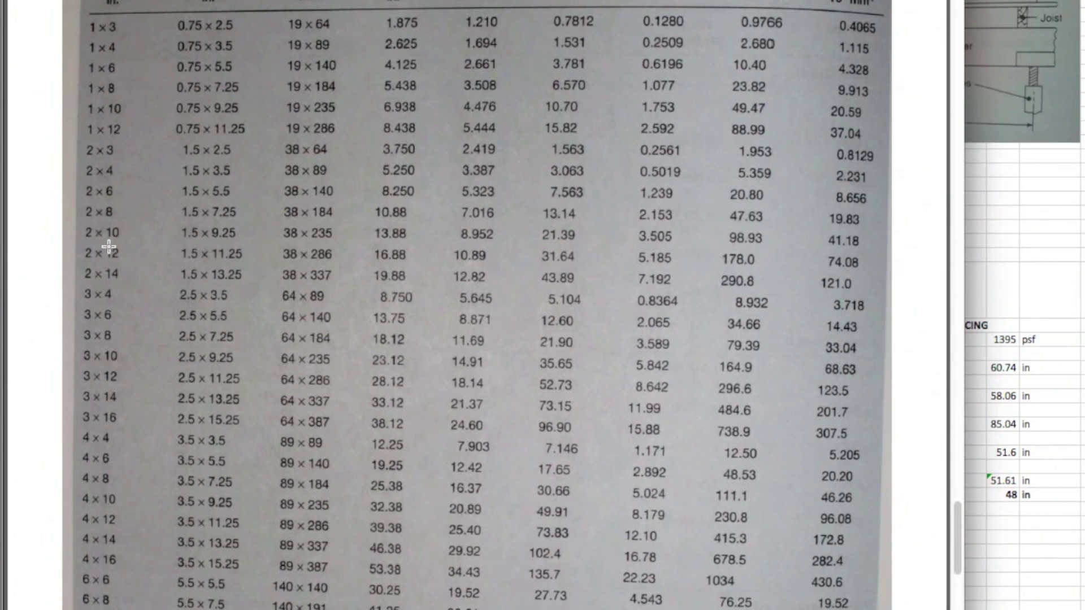
pyautogui.scroll(-3, 136, 290)
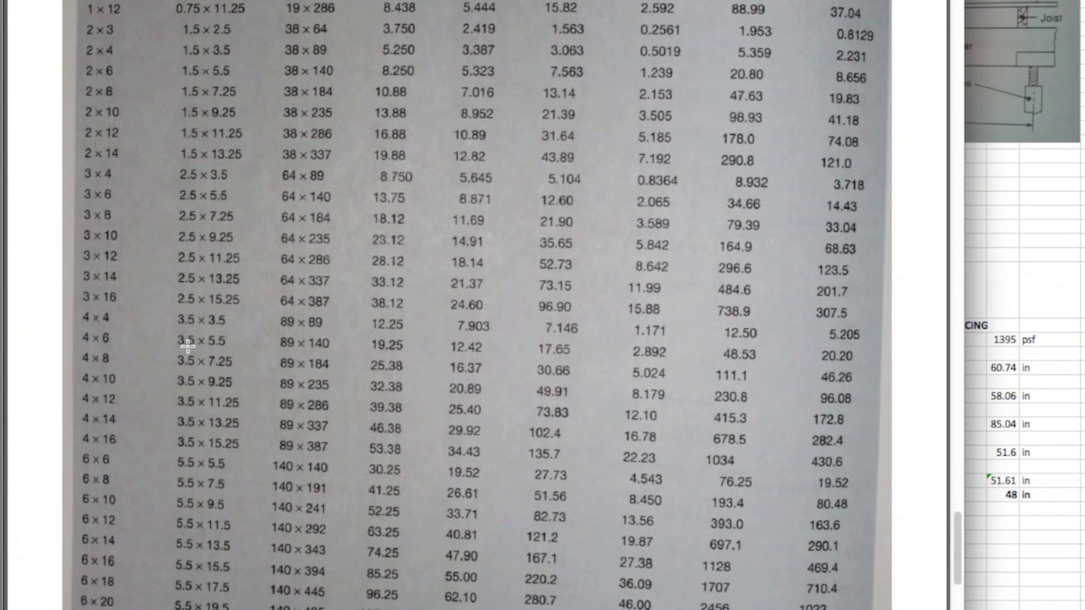
pyautogui.scroll(3, 188, 345)
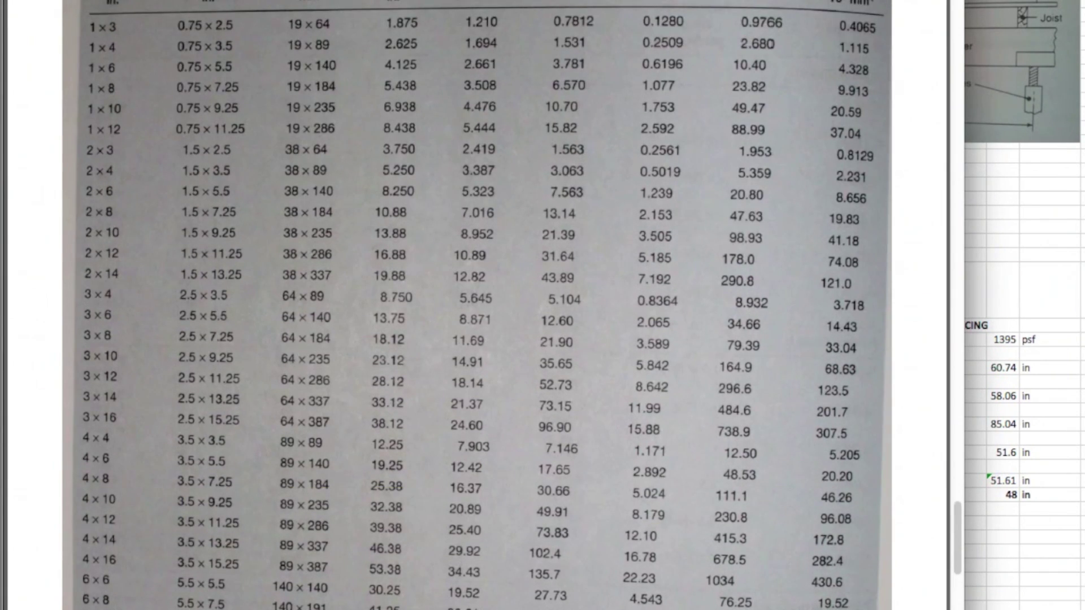
pyautogui.click(1025, 271)
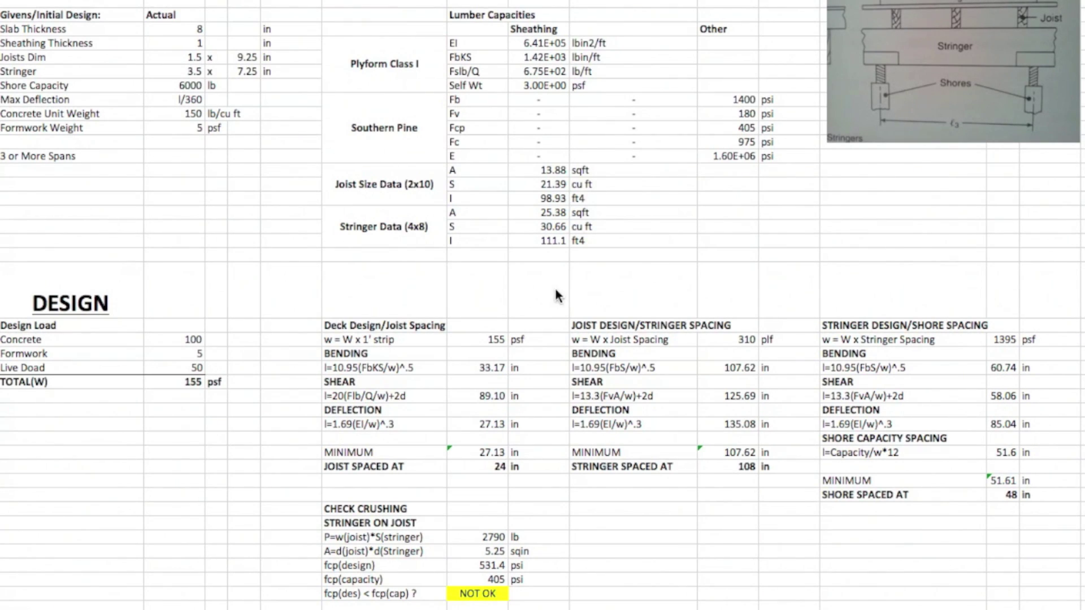
# Step: Set the stringer spacing to 96 in and check fcp(design) in the stringer-on-joist crushing check
pyautogui.scroll(-6, 598, 337)
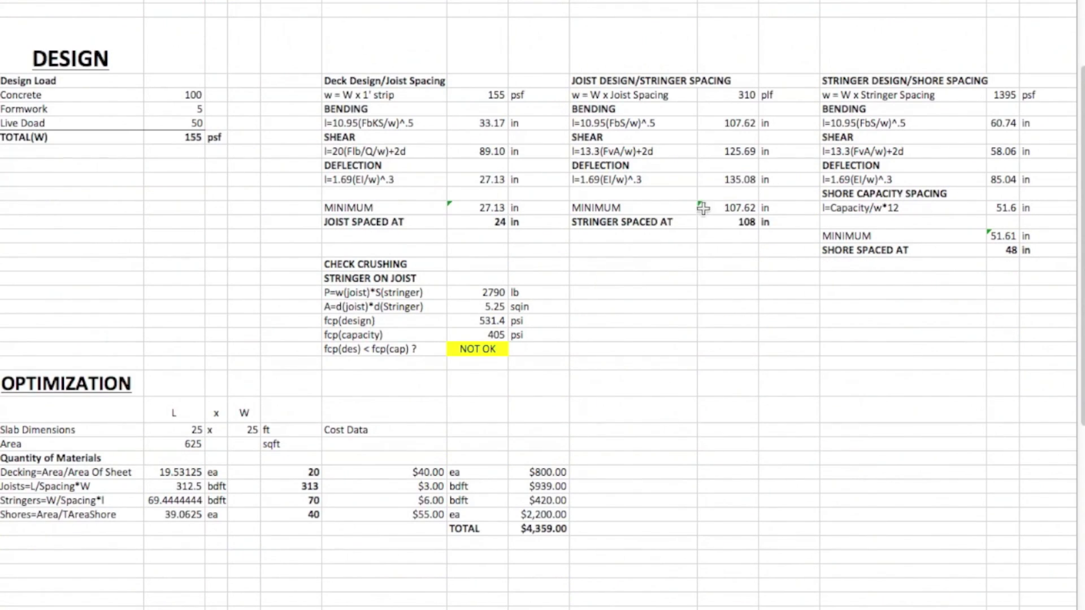
pyautogui.click(741, 223)
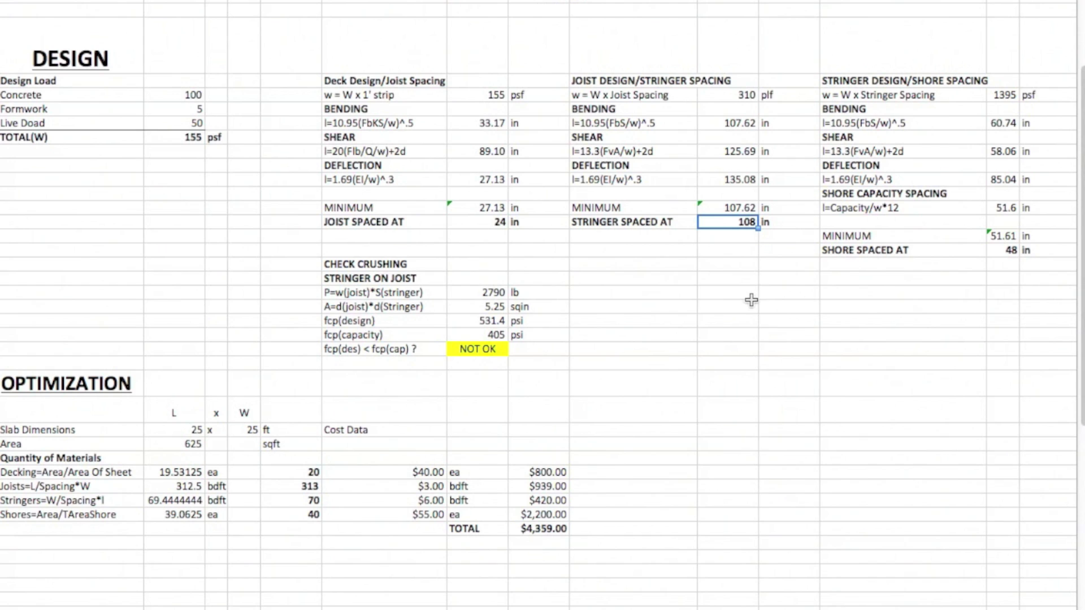
pyautogui.write('96')
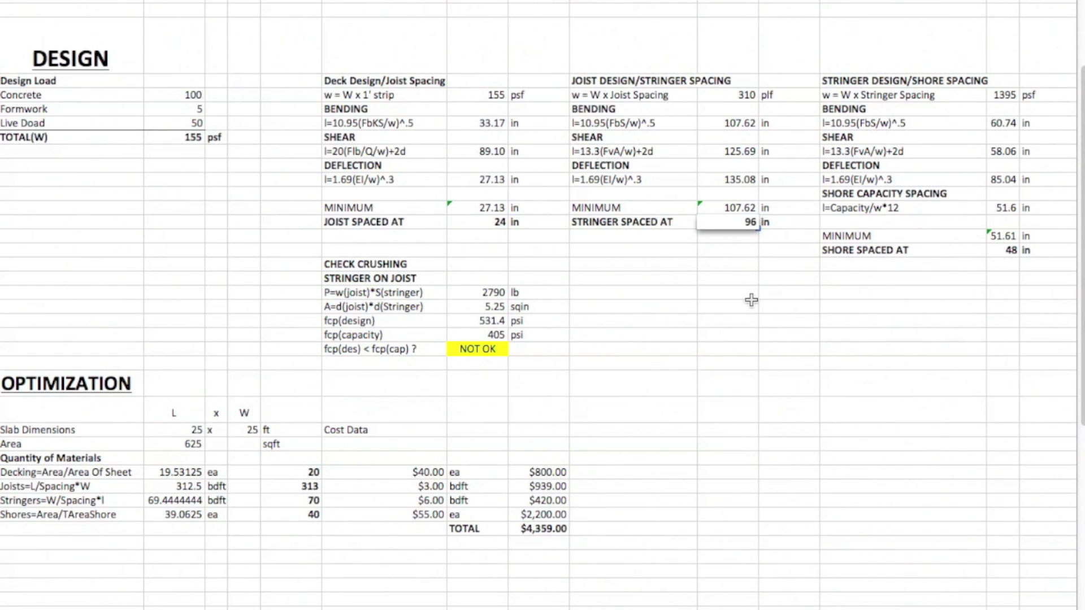
pyautogui.press('Return')
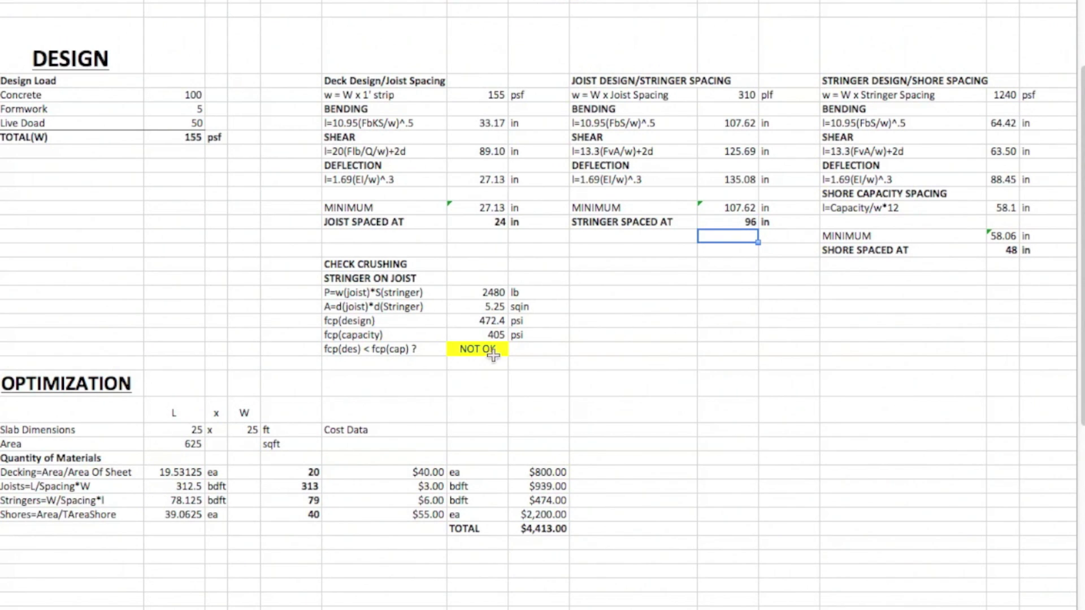
pyautogui.click(478, 323)
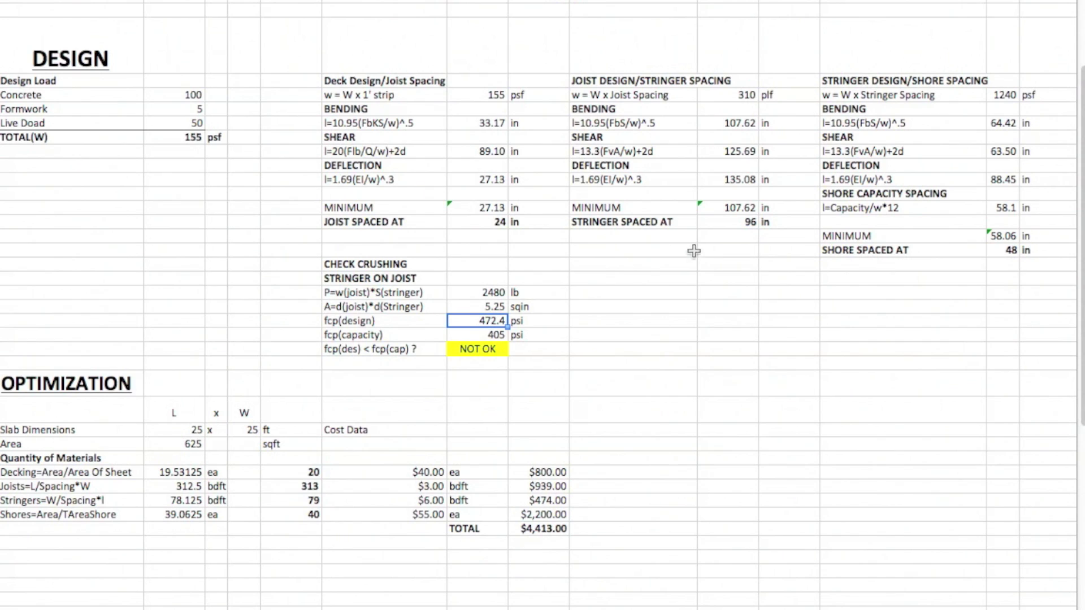
# Step: Set the stringer spacing to 72 in and compare fcp(design) with fcp(capacity) in the crushing check
pyautogui.click(730, 222)
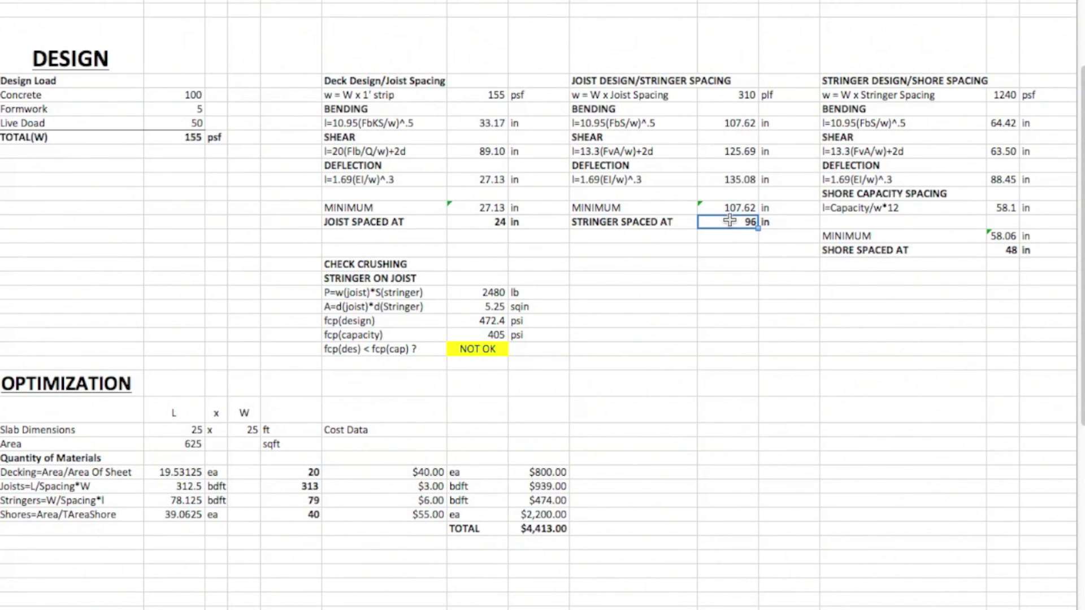
pyautogui.write('72')
pyautogui.press('Return')
pyautogui.click(497, 322)
pyautogui.moveTo(489, 321); pyautogui.dragTo(516, 335)
# Step: Change the fcp(des) < fcp(cap) result of the crushing check to OK
pyautogui.click(489, 349)
pyautogui.write('OK')
pyautogui.press('Return')
pyautogui.click(789, 293)
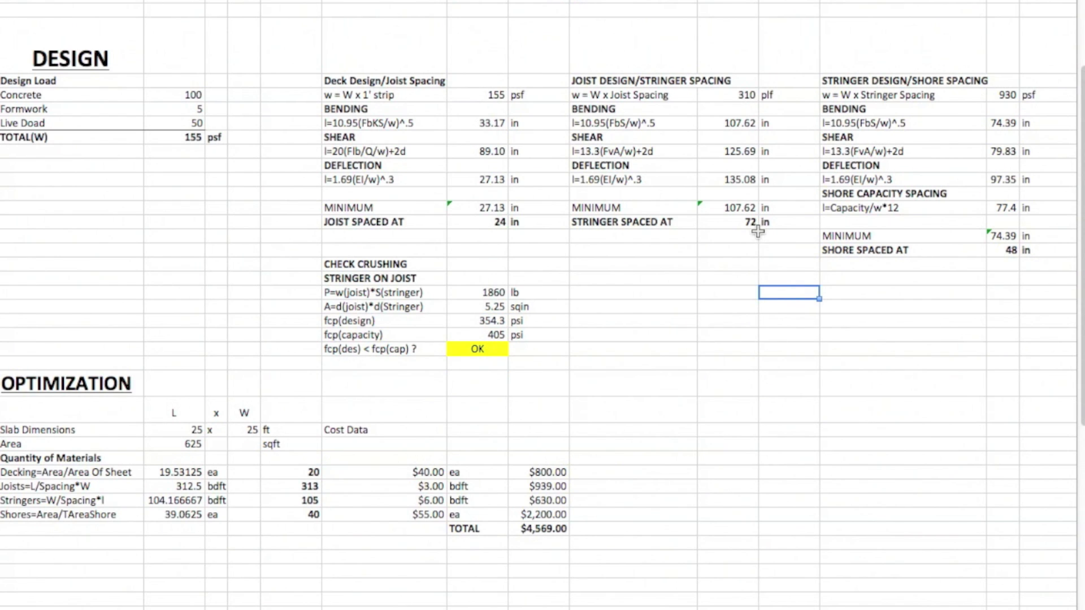
# Step: Review the given joist and stringer dimensions together with the chosen joist, stringer and shore spacings
pyautogui.scroll(6, 687, 331)
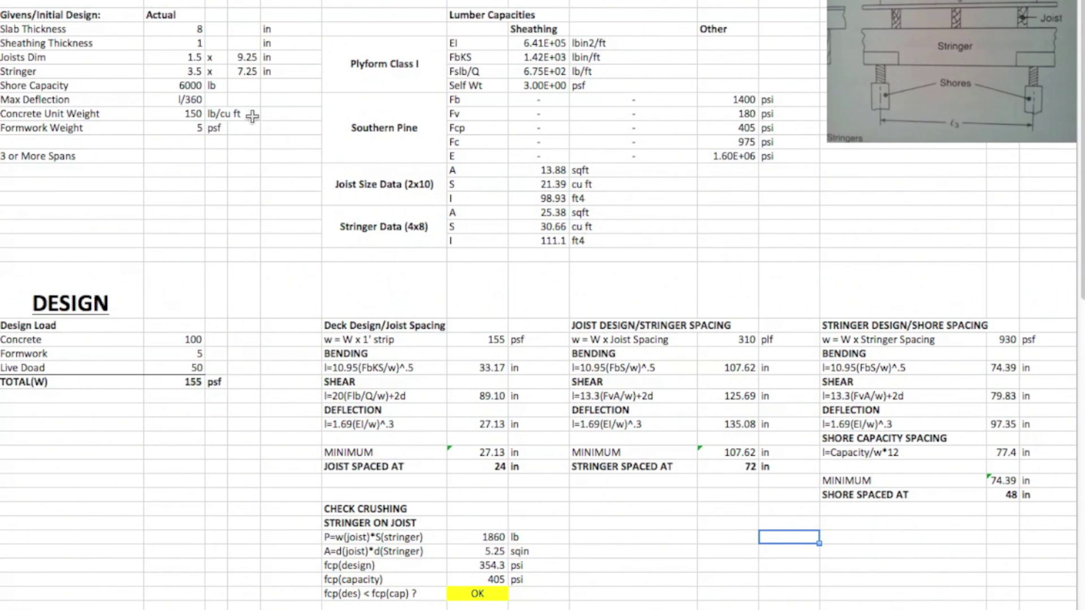
pyautogui.moveTo(67, 57); pyautogui.dragTo(272, 71)
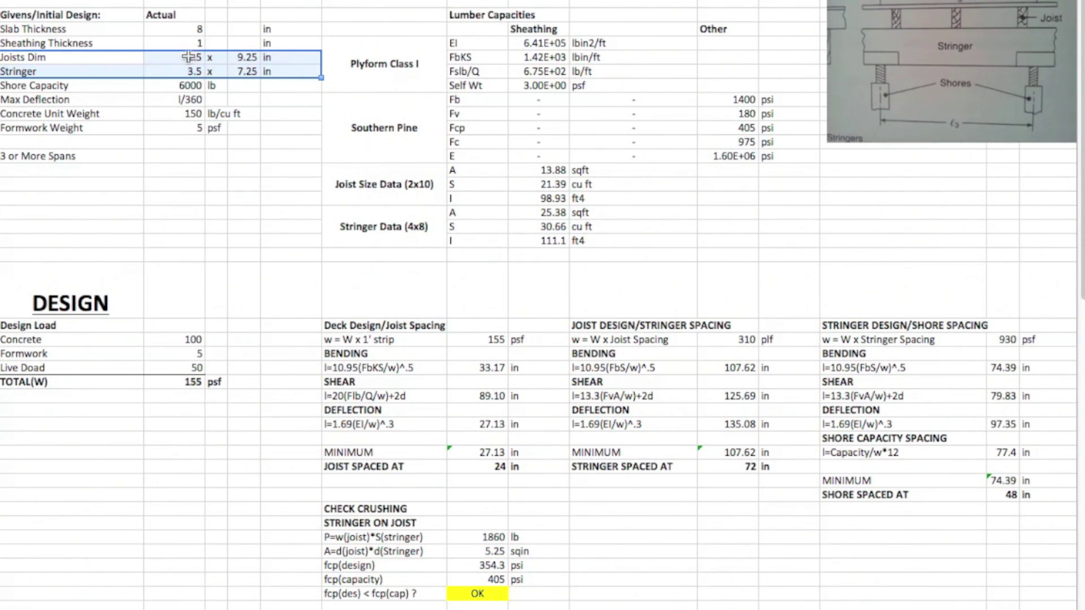
pyautogui.scroll(-3, 701, 517)
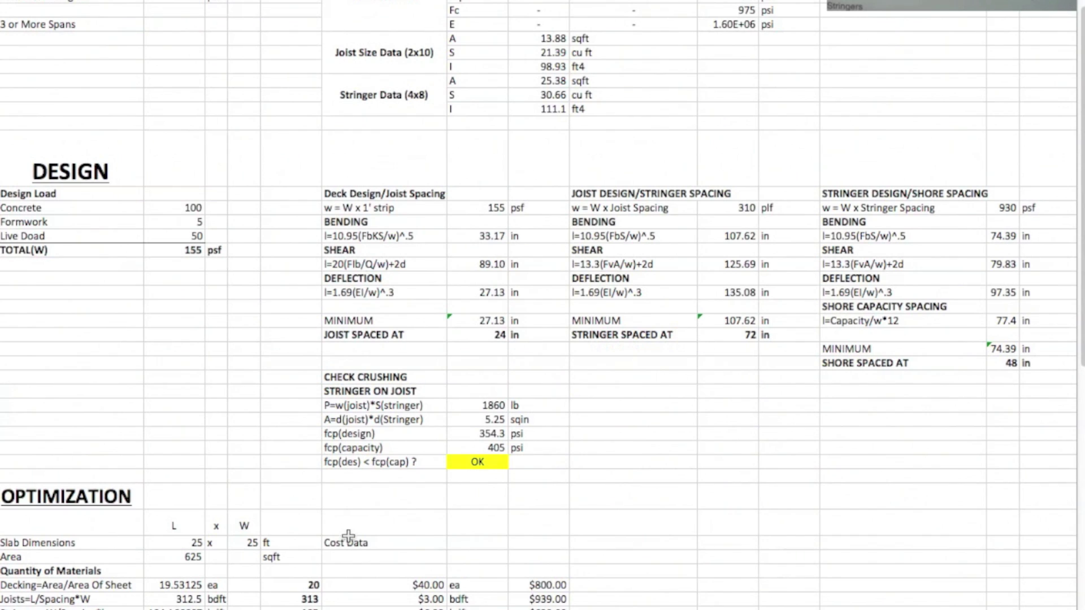
pyautogui.click(658, 461)
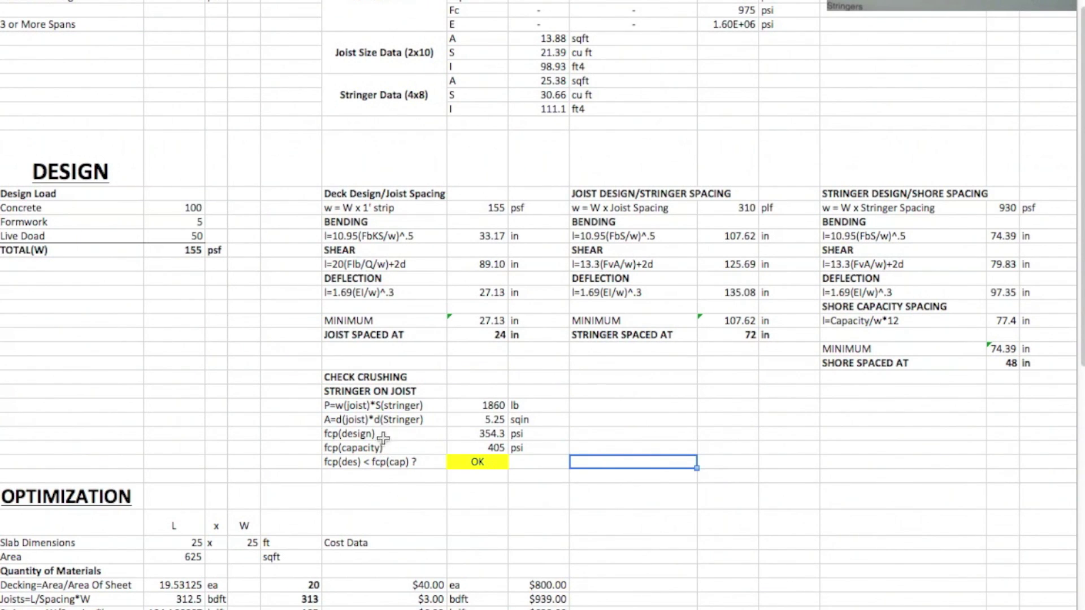
pyautogui.moveTo(377, 344); pyautogui.dragTo(768, 338)
pyautogui.moveTo(899, 364); pyautogui.dragTo(1043, 371)
pyautogui.click(879, 503)
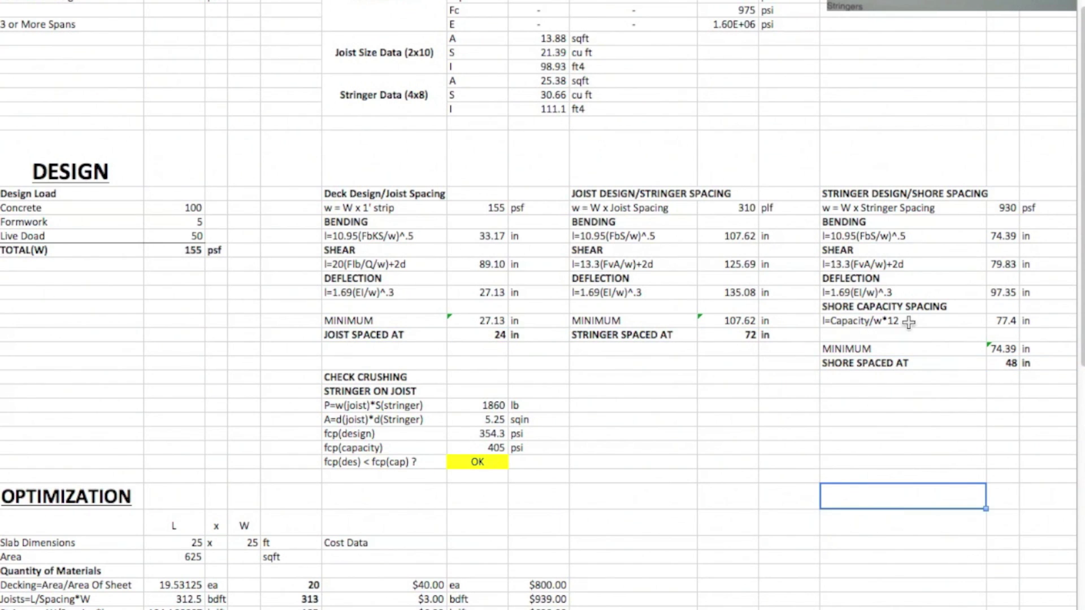